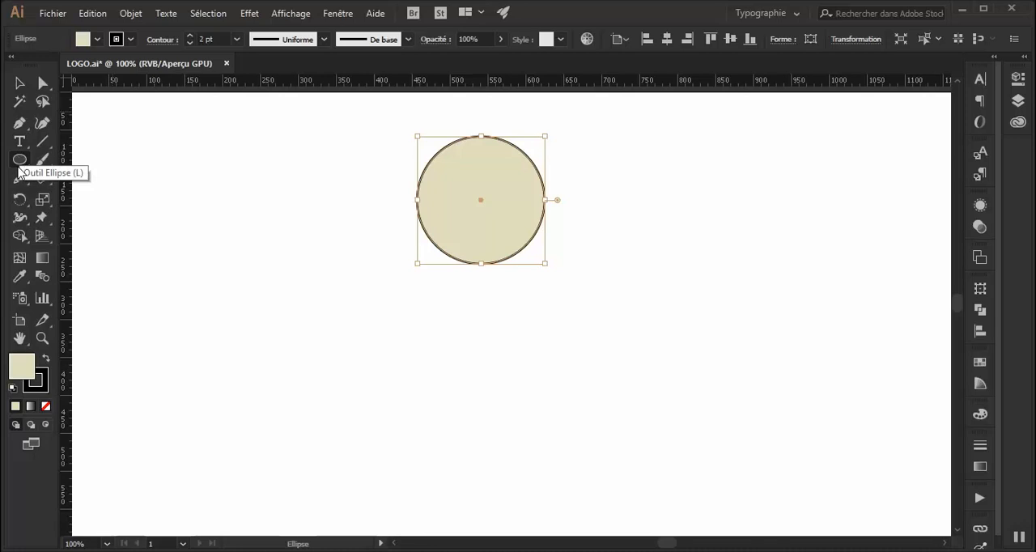
# Delete the circle's bottom anchor point to leave only the upper half.
pyautogui.click(43, 83)
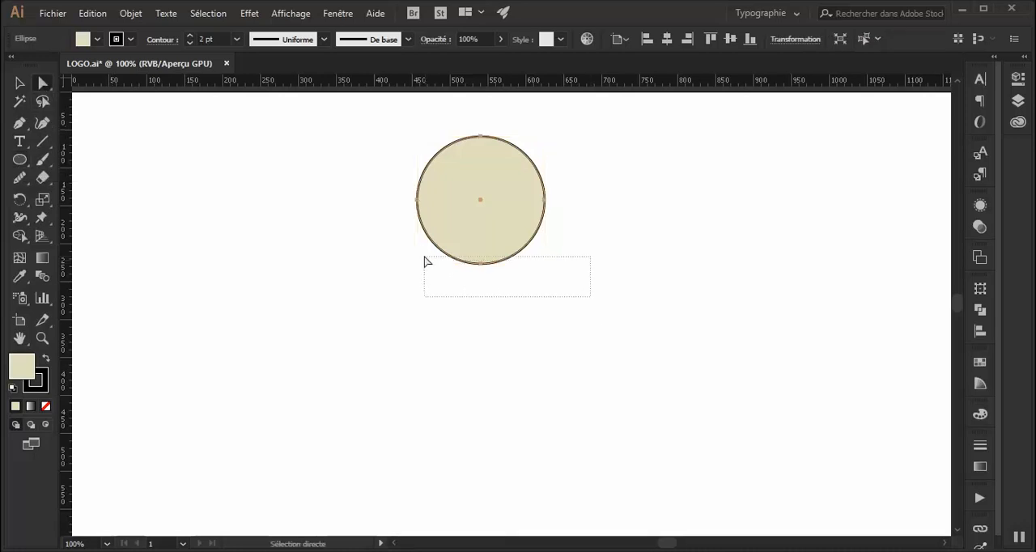
pyautogui.moveTo(431, 267); pyautogui.dragTo(423, 255)
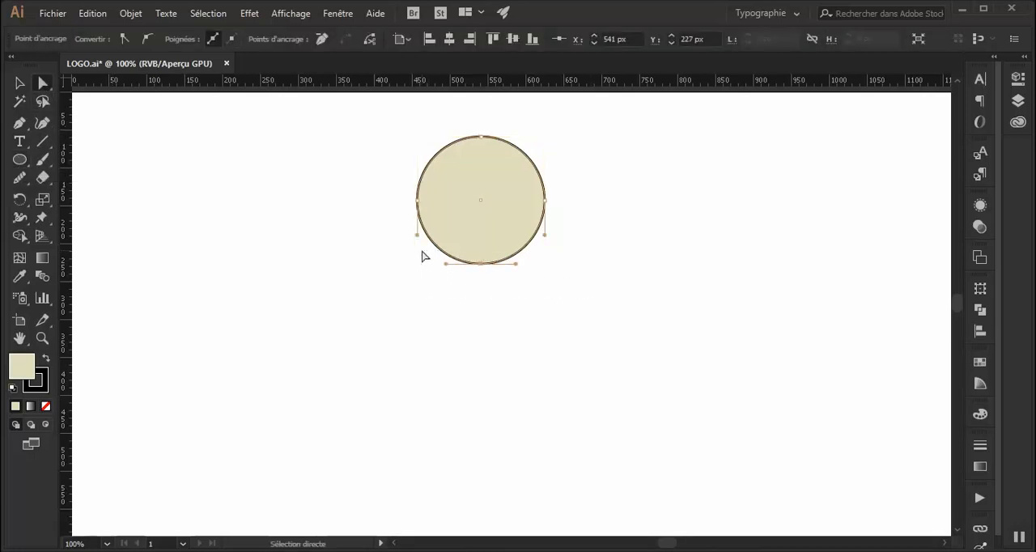
pyautogui.press('Delete')
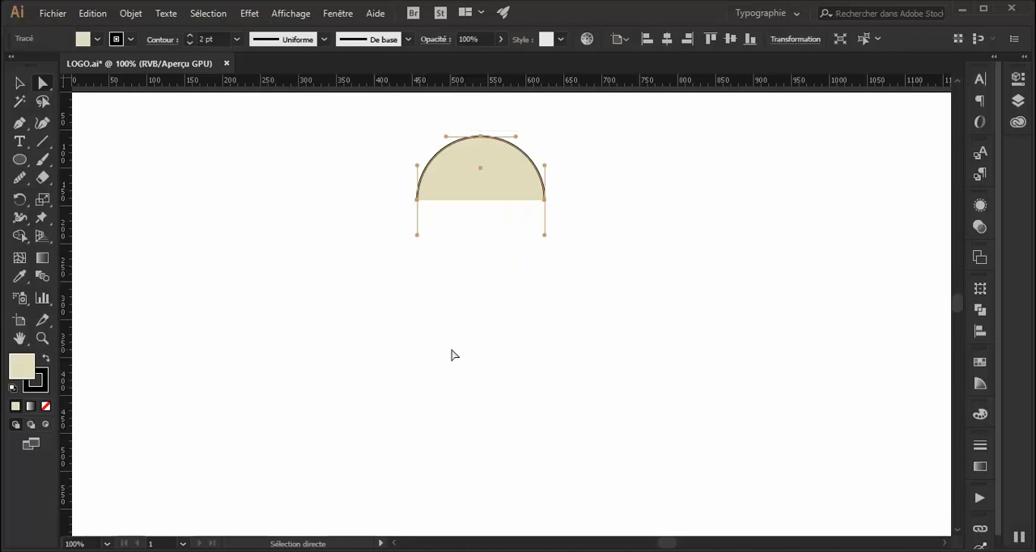
# Join the open ends of the half circle with a straight base line.
pyautogui.click(21, 123)
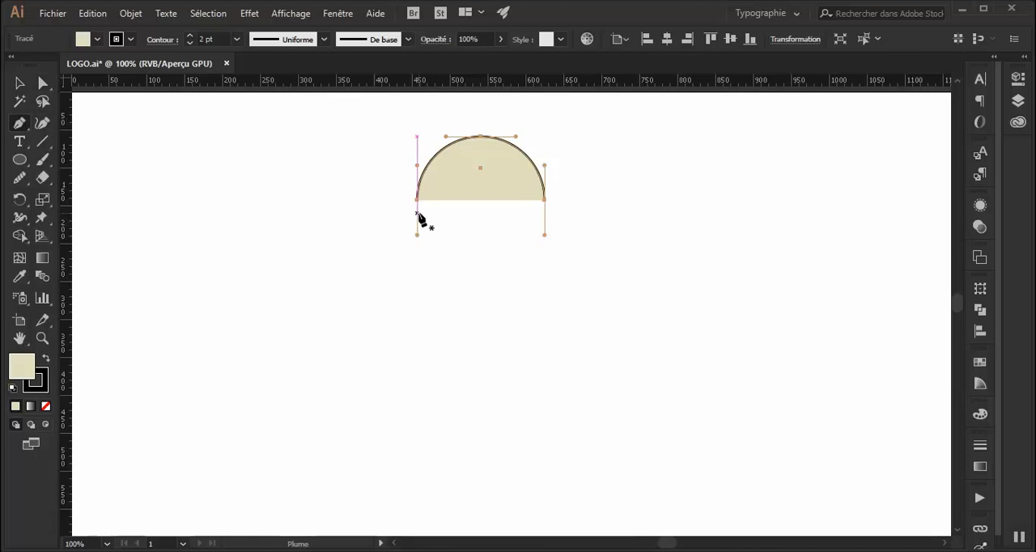
pyautogui.click(20, 82)
pyautogui.rightClick(441, 191)
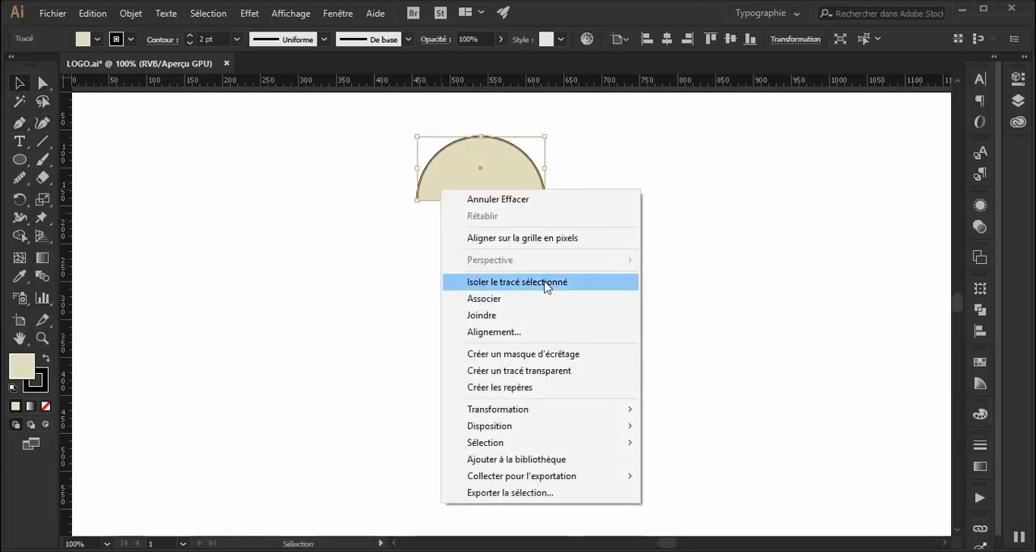
pyautogui.click(523, 316)
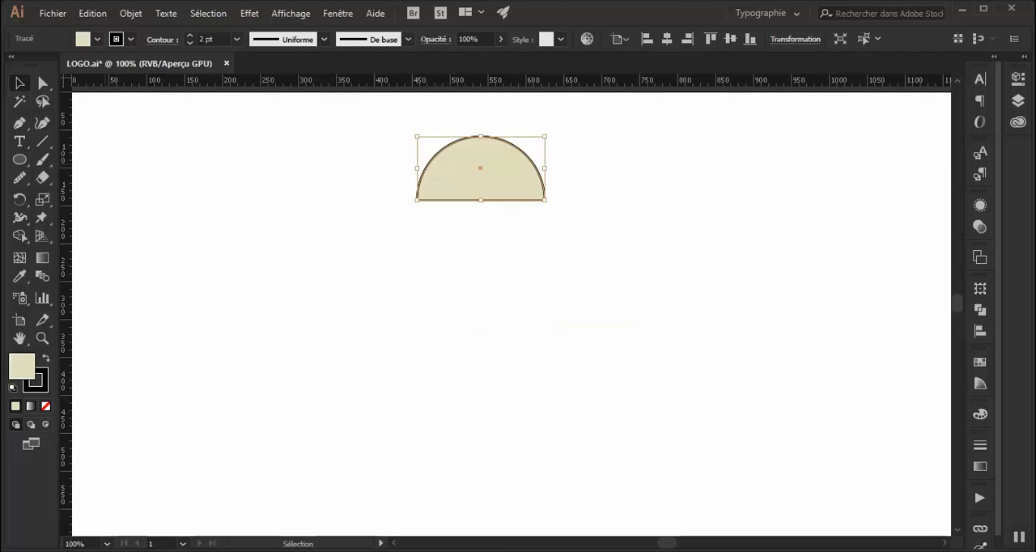
# With the Pen tool, draw a closed half body below the dome's left half, with a flaring curved outer side and a vertical inner edge.
pyautogui.click(20, 126)
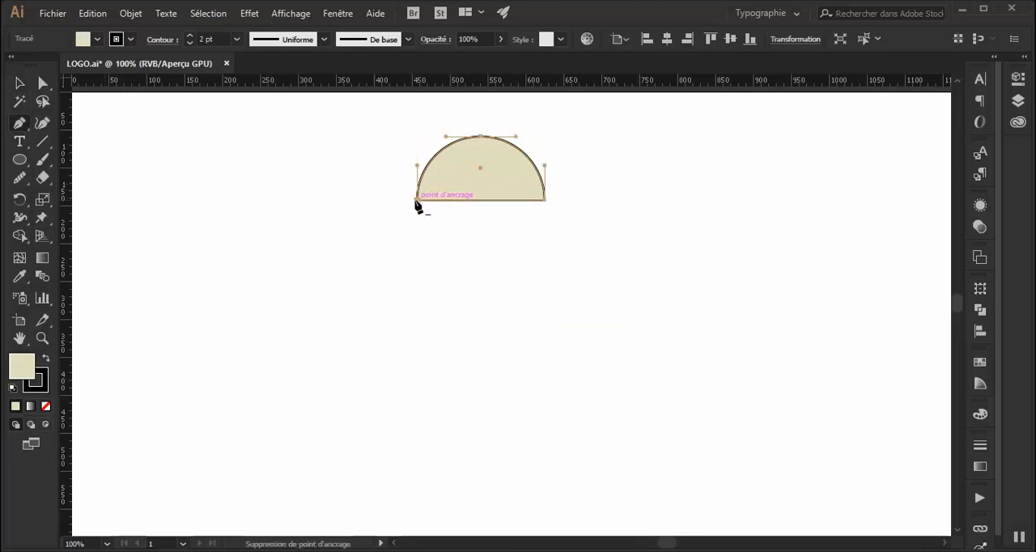
pyautogui.press('shift')
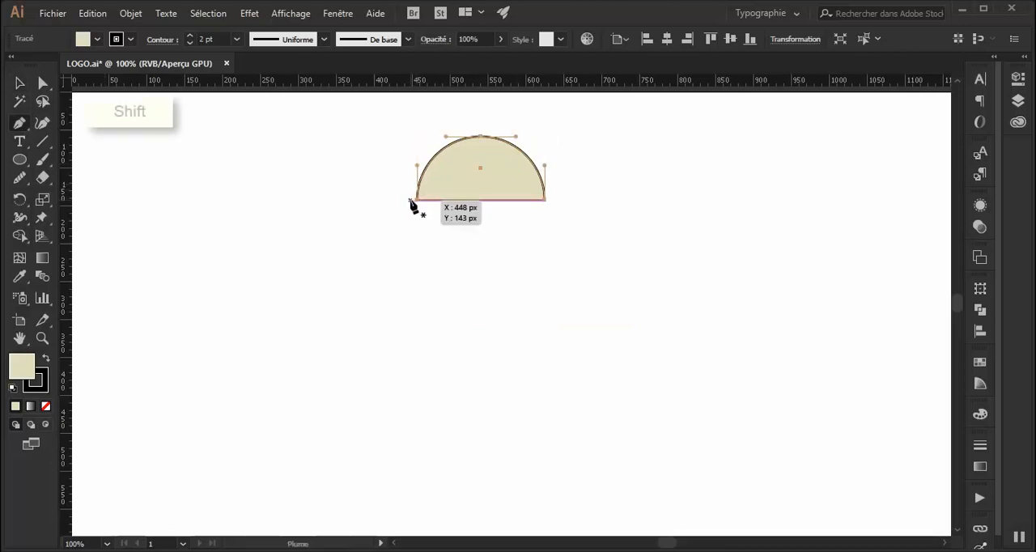
pyautogui.click(418, 201)
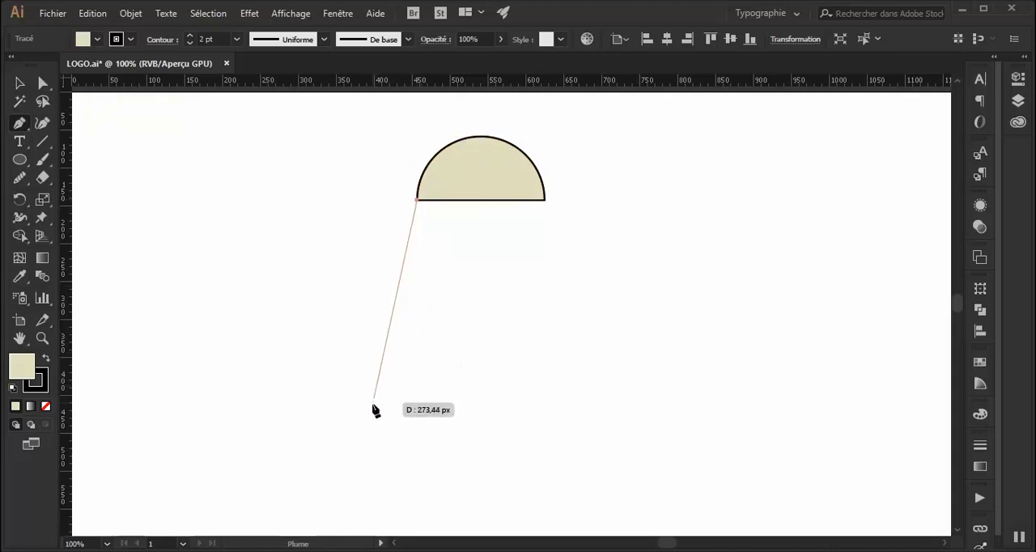
pyautogui.moveTo(369, 414); pyautogui.dragTo(310, 504)
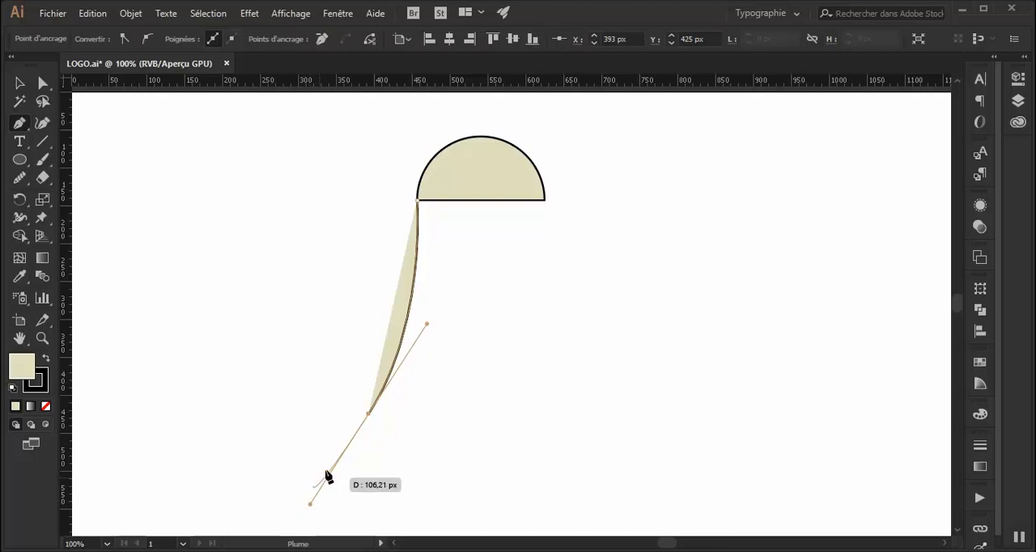
pyautogui.click(368, 414)
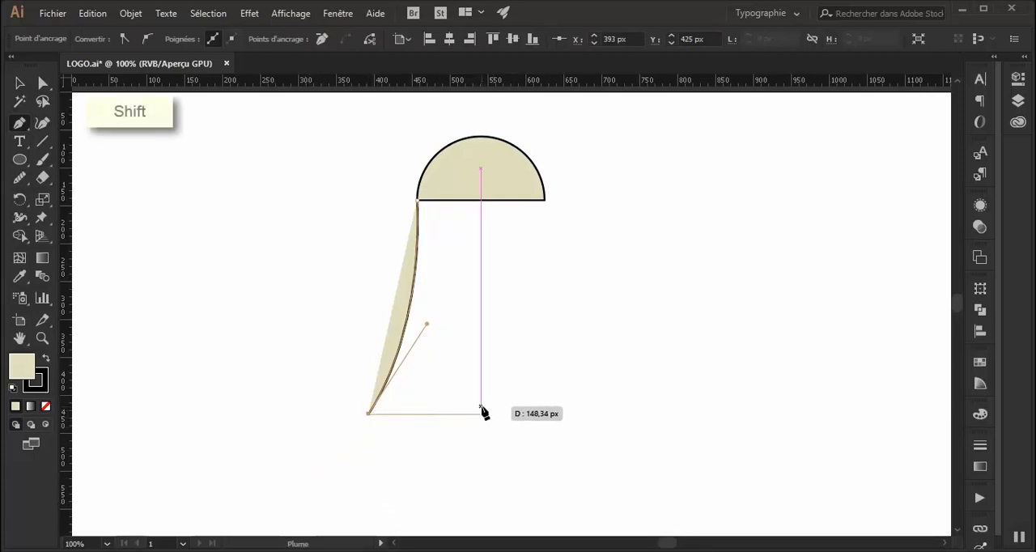
pyautogui.keyDown('shift'); pyautogui.click(482, 414); pyautogui.keyUp('shift')
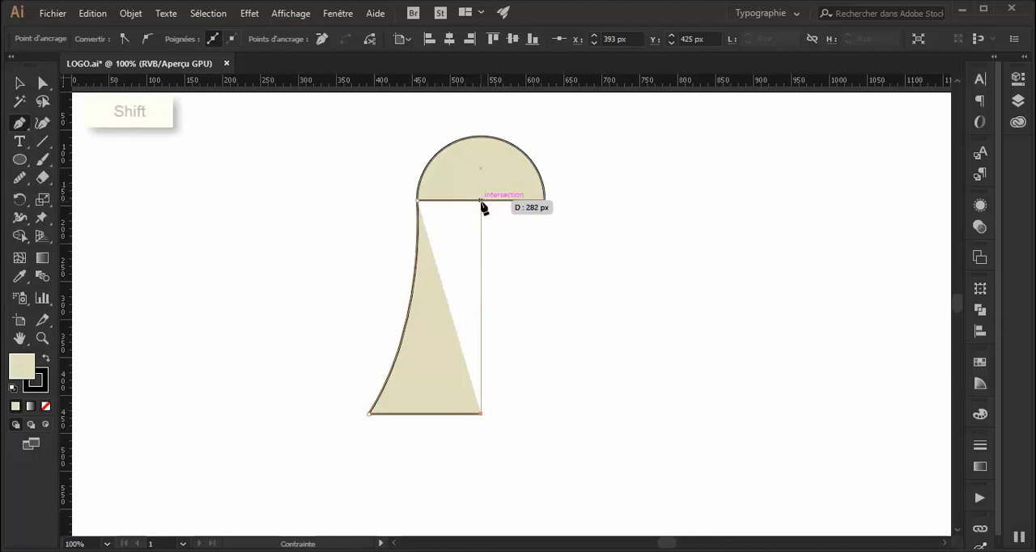
pyautogui.keyDown('shift'); pyautogui.click(482, 200); pyautogui.keyUp('shift')
pyautogui.click(418, 200)
pyautogui.click(18, 85)
pyautogui.click(586, 374)
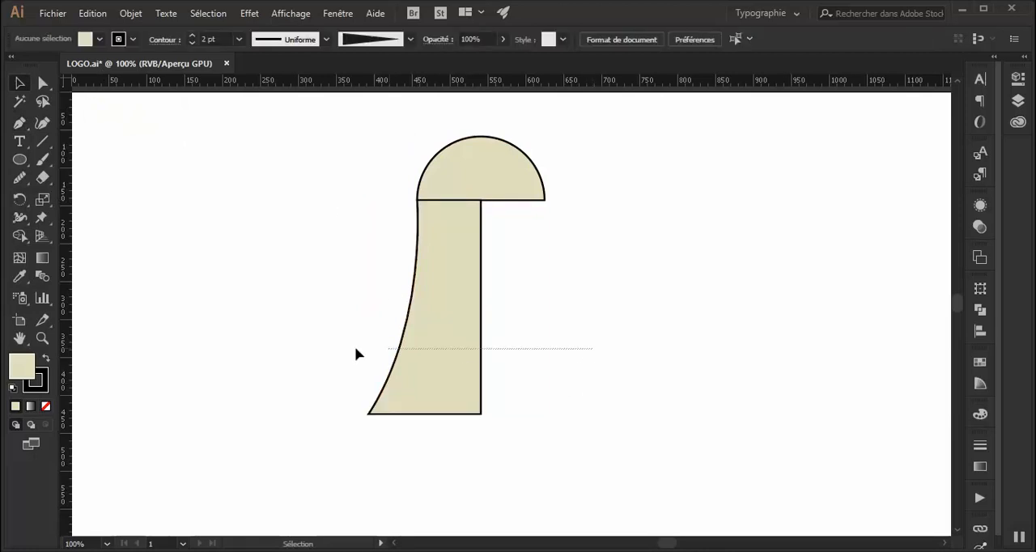
# Make a mirrored copy of the half body about the vertical axis and place it against the original's straight inner edge.
pyautogui.moveTo(467, 354); pyautogui.dragTo(284, 353)
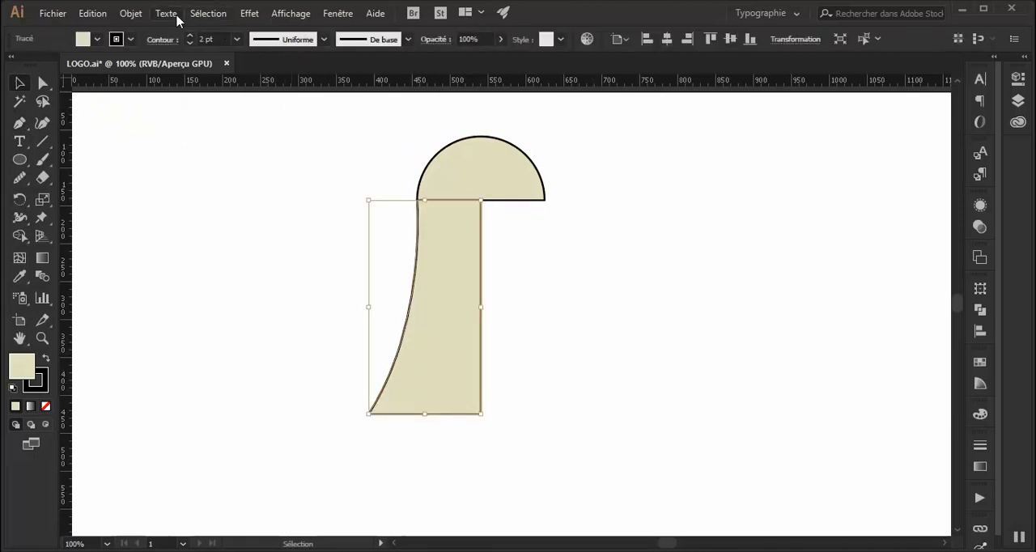
pyautogui.click(133, 14)
pyautogui.moveTo(380, 10)
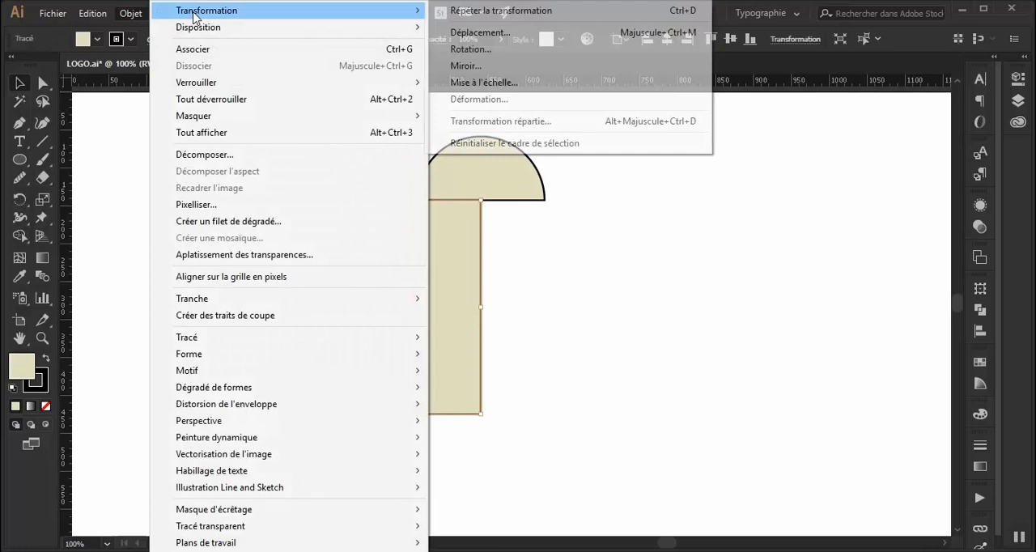
pyautogui.click(478, 66)
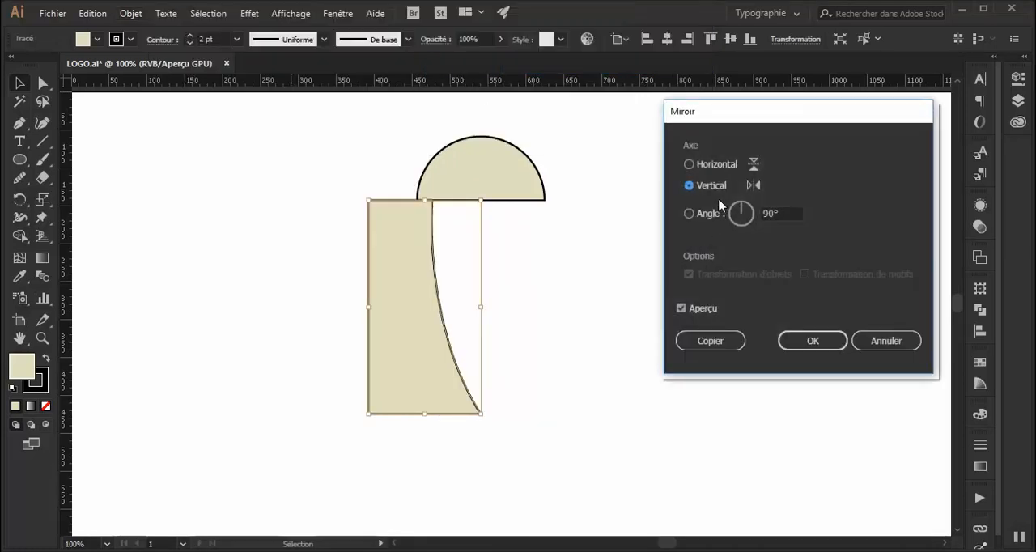
pyautogui.click(722, 339)
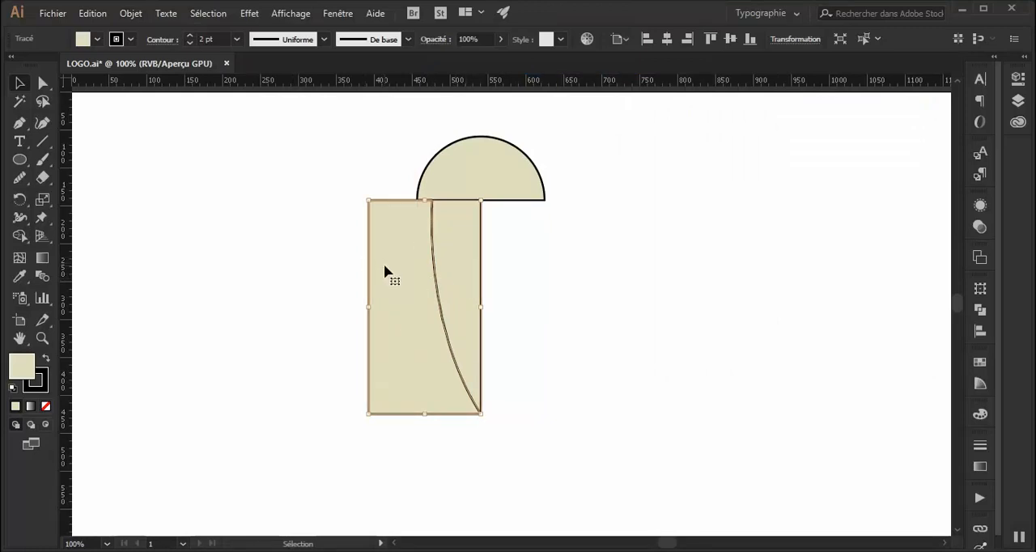
pyautogui.moveTo(385, 268); pyautogui.dragTo(498, 278)
pyautogui.click(671, 240)
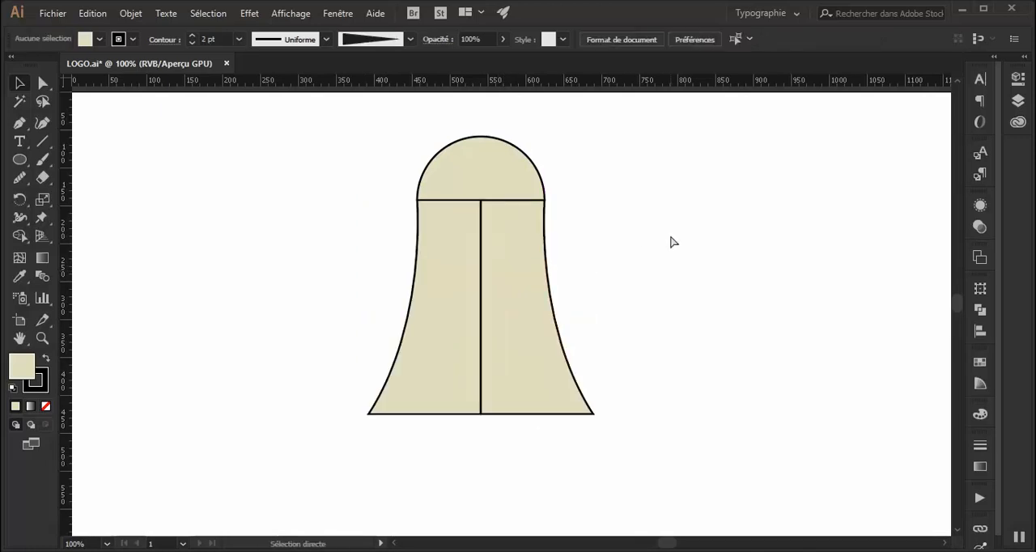
# Select the dome and both body halves and enlarge them together proportionally.
pyautogui.hotkey('ctrl', '+')
pyautogui.hotkey('ctrl', '+')
pyautogui.scroll(1, 670, 237)
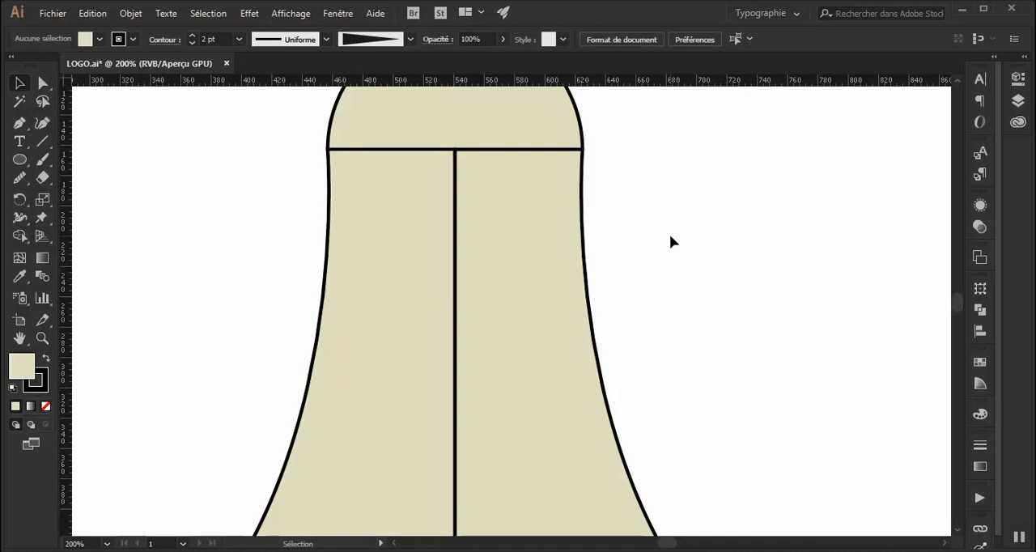
pyautogui.hotkey('ctrl', '-')
pyautogui.hotkey('ctrl', '-')
pyautogui.hotkey('ctrl', '-')
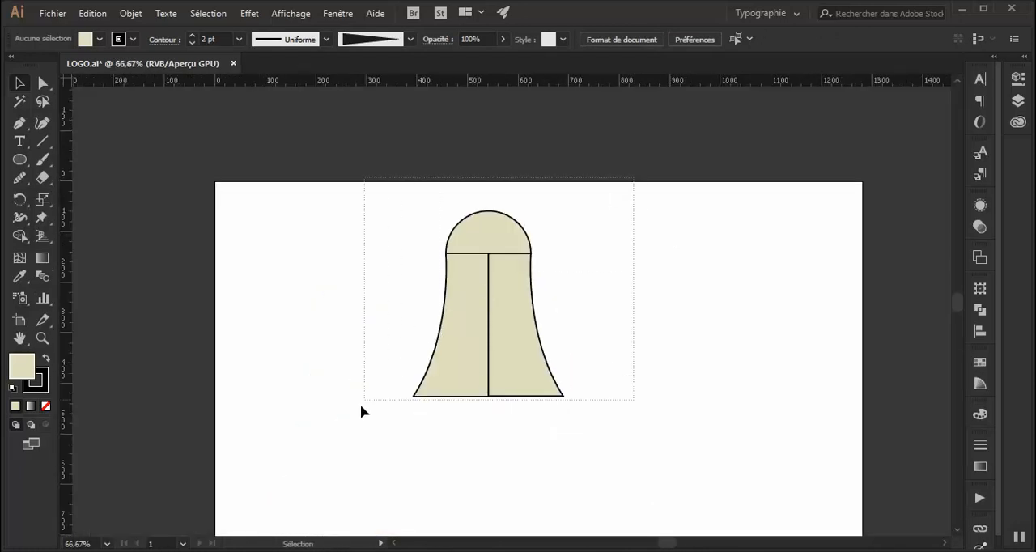
pyautogui.moveTo(382, 382); pyautogui.dragTo(382, 382)
pyautogui.moveTo(561, 396); pyautogui.dragTo(601, 439)
# Unite the dome and both body halves into a single shape with Pathfinder.
pyautogui.click(979, 310)
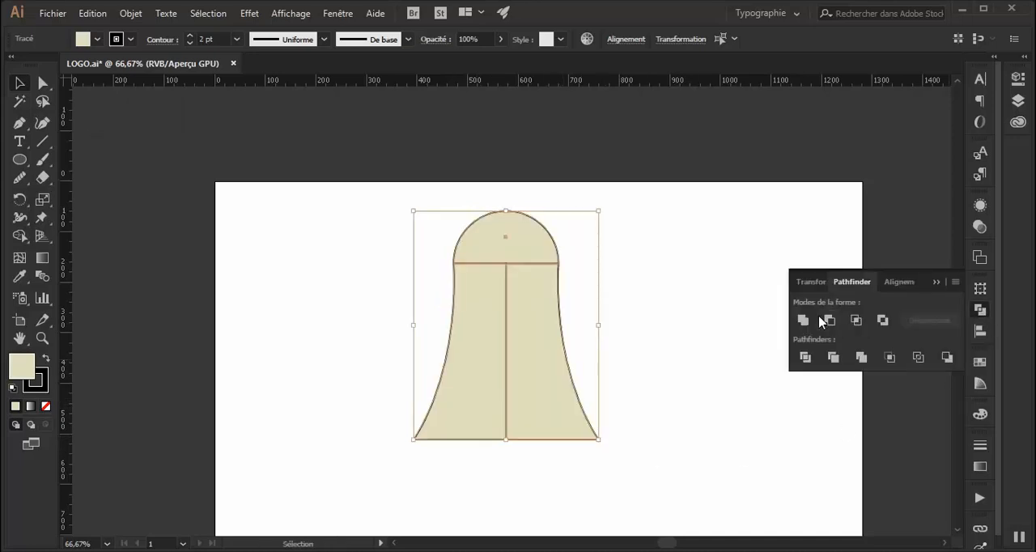
pyautogui.click(803, 320)
pyautogui.click(698, 329)
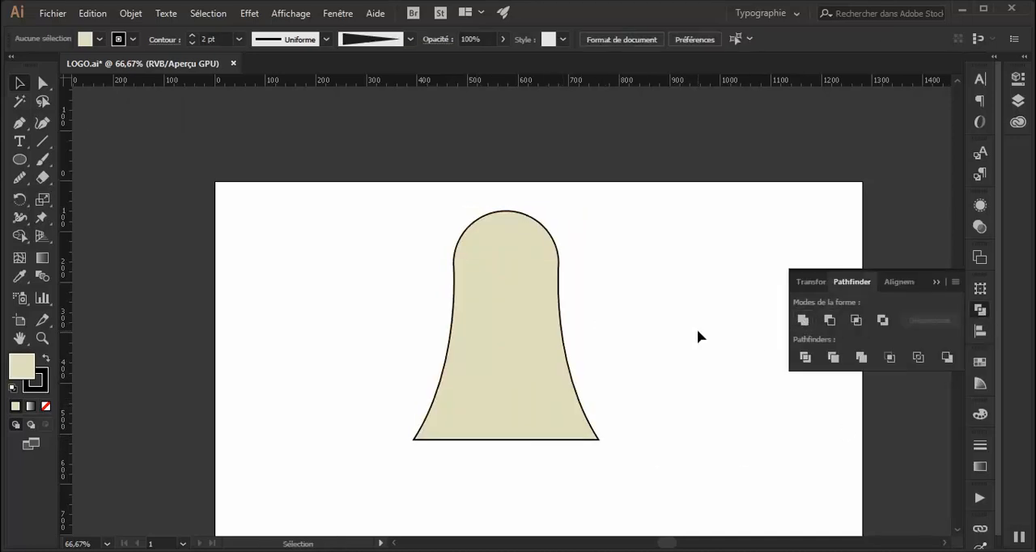
pyautogui.click(938, 281)
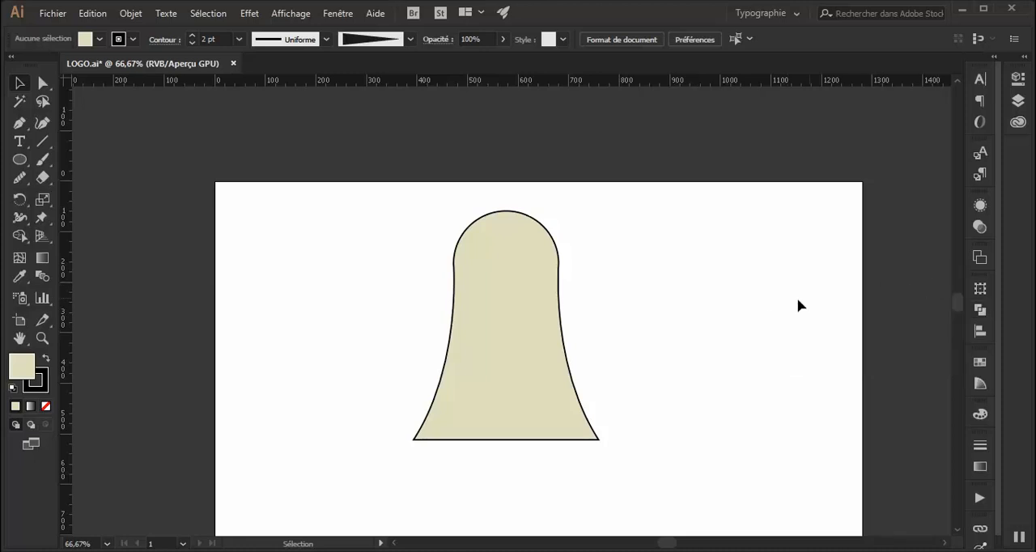
# Move the bell shape toward the artboard's left side and draw a flat ellipse just beneath it, as wide as its base.
pyautogui.moveTo(540, 226); pyautogui.dragTo(404, 221)
pyautogui.click(532, 267)
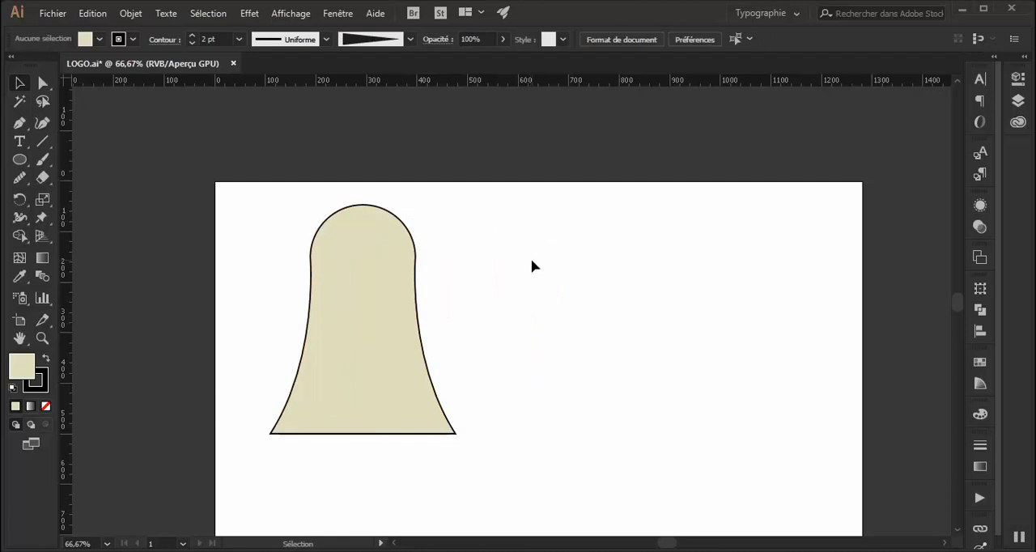
pyautogui.click(19, 160)
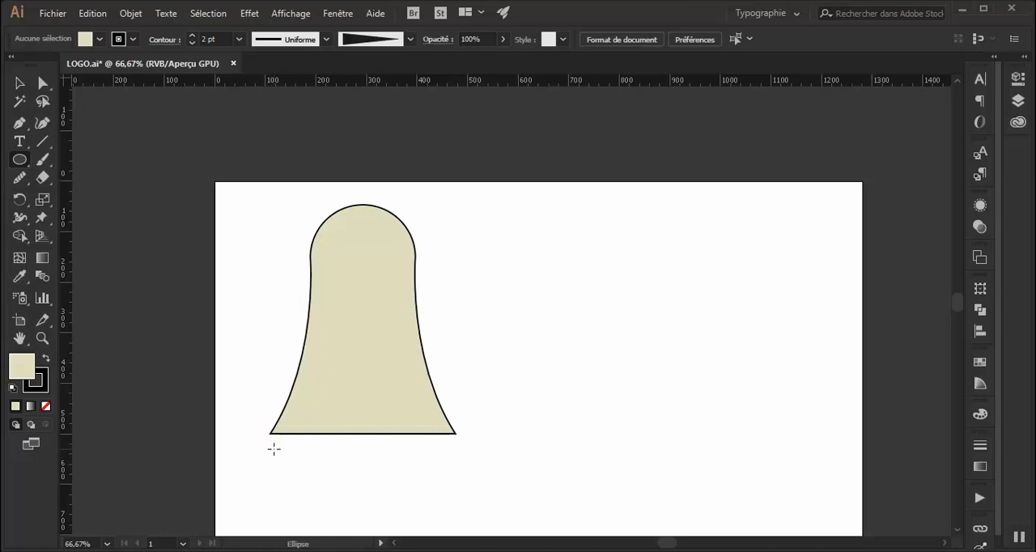
pyautogui.moveTo(270, 447); pyautogui.dragTo(456, 487)
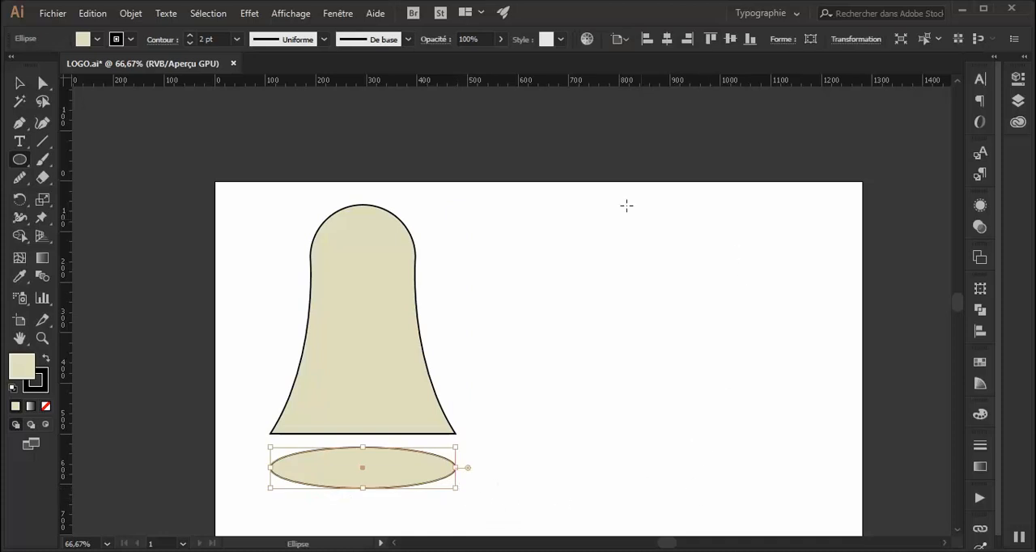
# Start a Zigzag effect on the ellipse with the preview on and rounded (Arrondi) points.
pyautogui.click(249, 13)
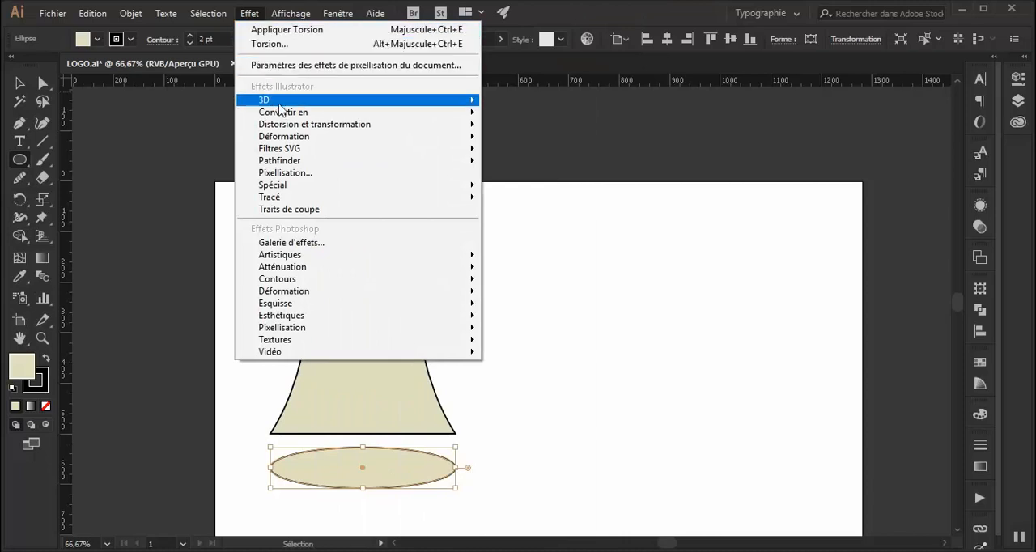
pyautogui.moveTo(289, 128)
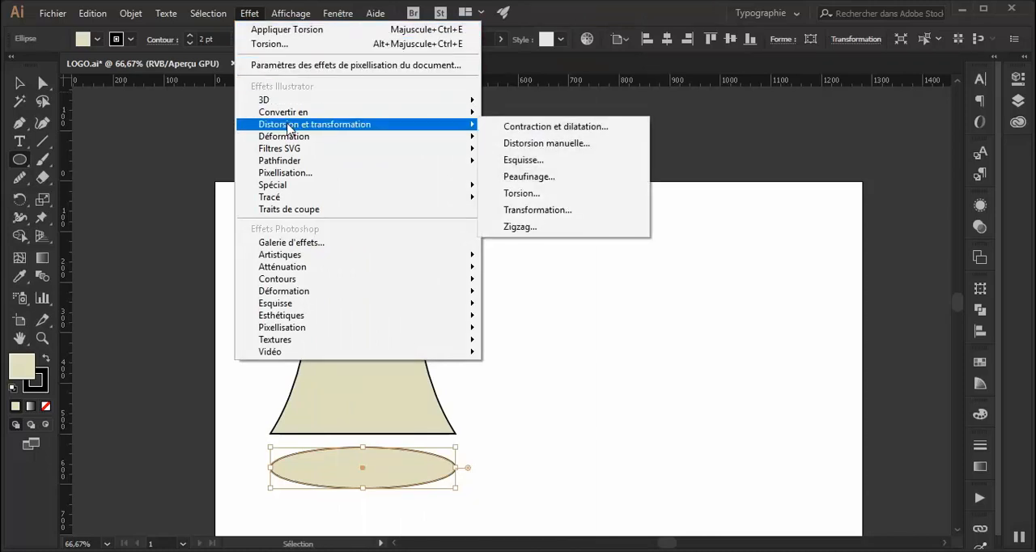
pyautogui.click(538, 229)
pyautogui.moveTo(775, 137); pyautogui.dragTo(577, 174)
pyautogui.click(506, 329)
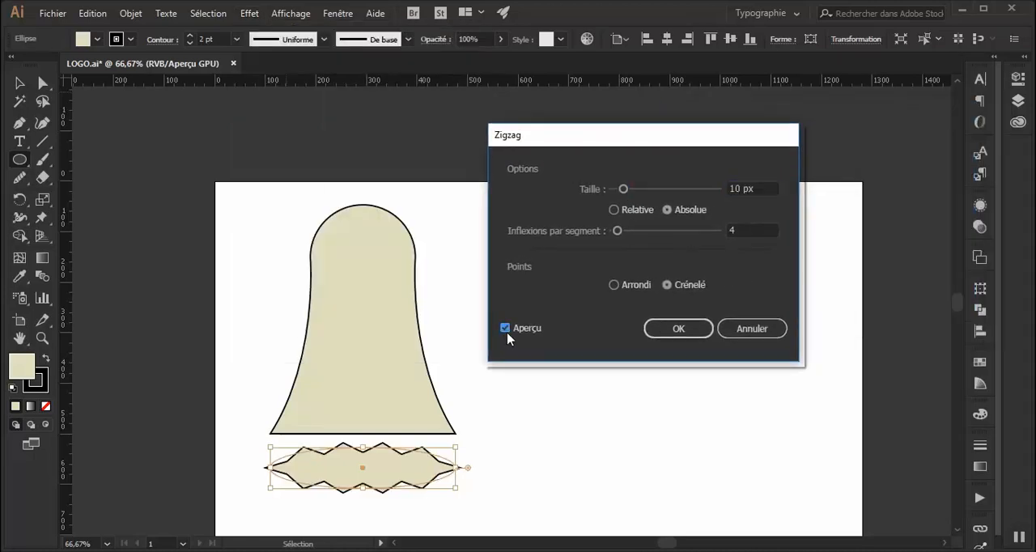
pyautogui.click(631, 288)
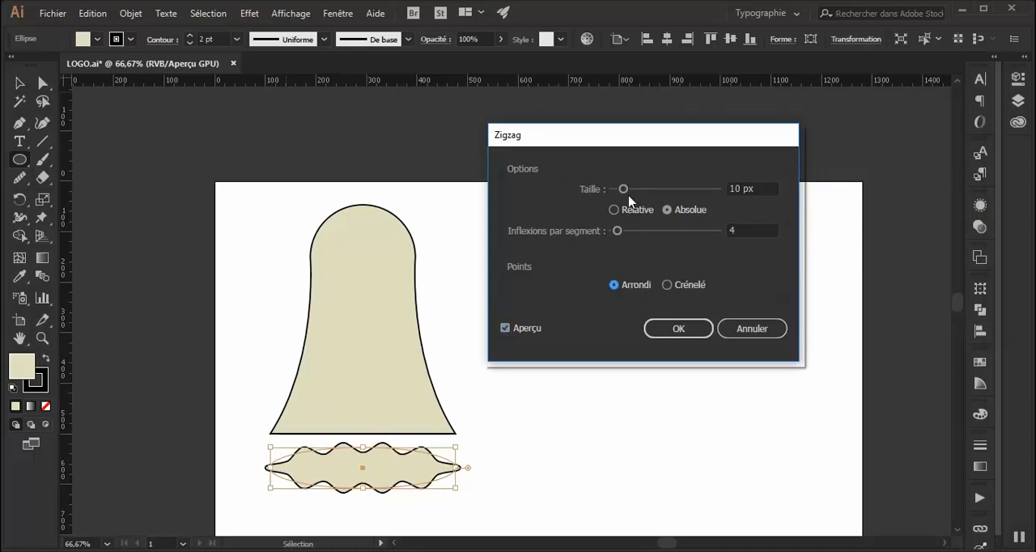
# Apply the Zigzag effect to the ellipse with an absolute size of 8 px and 4 inflexions per segment.
pyautogui.moveTo(624, 192); pyautogui.dragTo(621, 192)
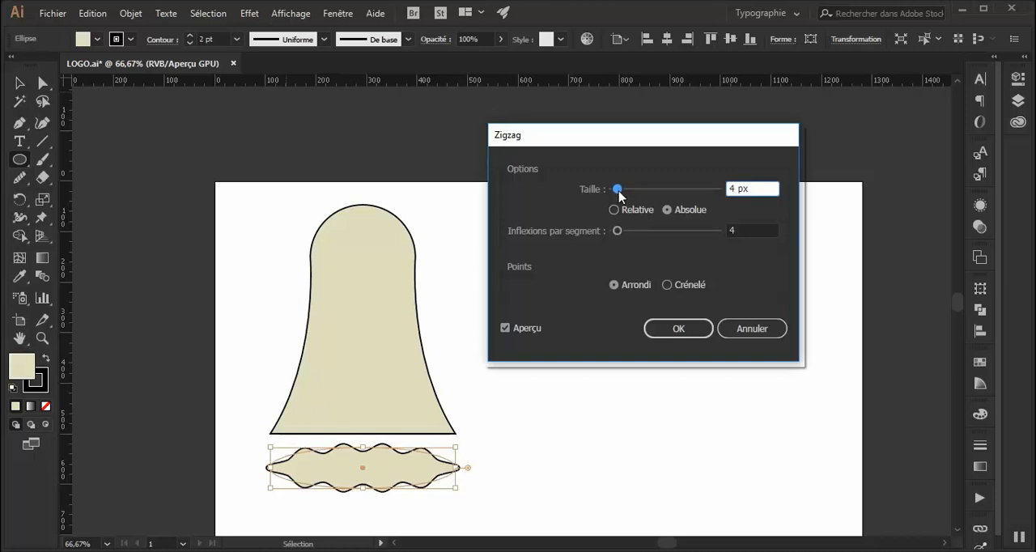
pyautogui.moveTo(620, 196); pyautogui.dragTo(622, 196)
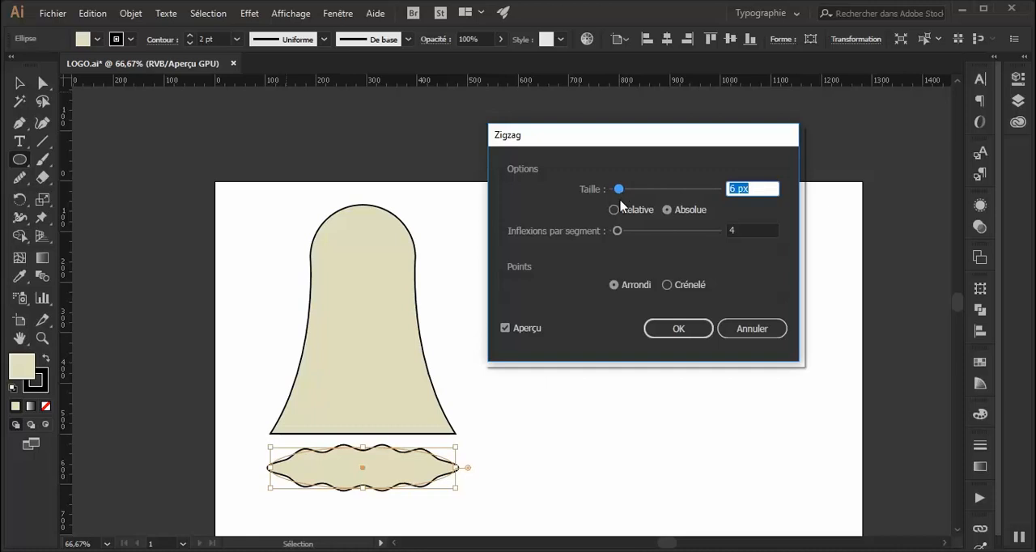
pyautogui.moveTo(617, 232); pyautogui.dragTo(625, 232)
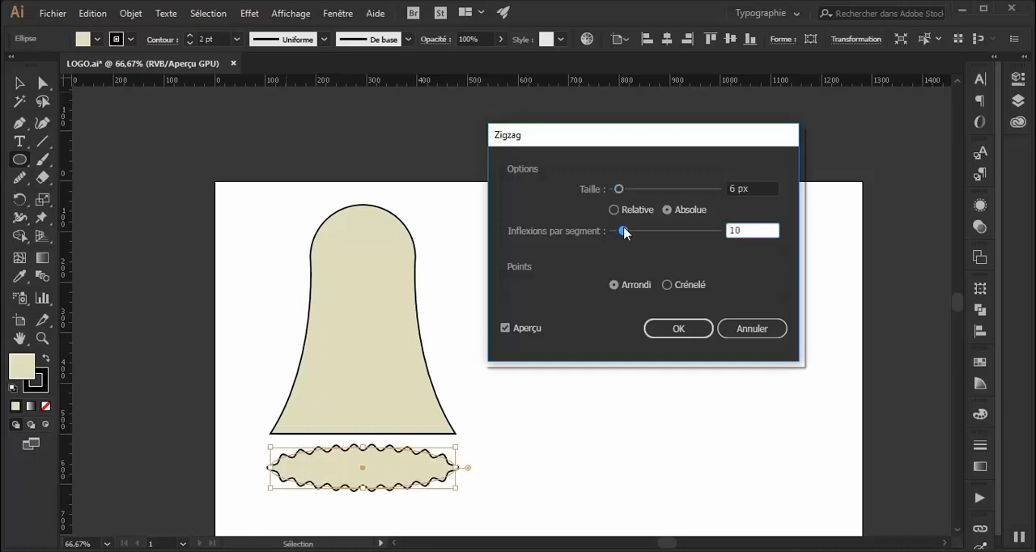
pyautogui.moveTo(619, 190); pyautogui.dragTo(622, 192)
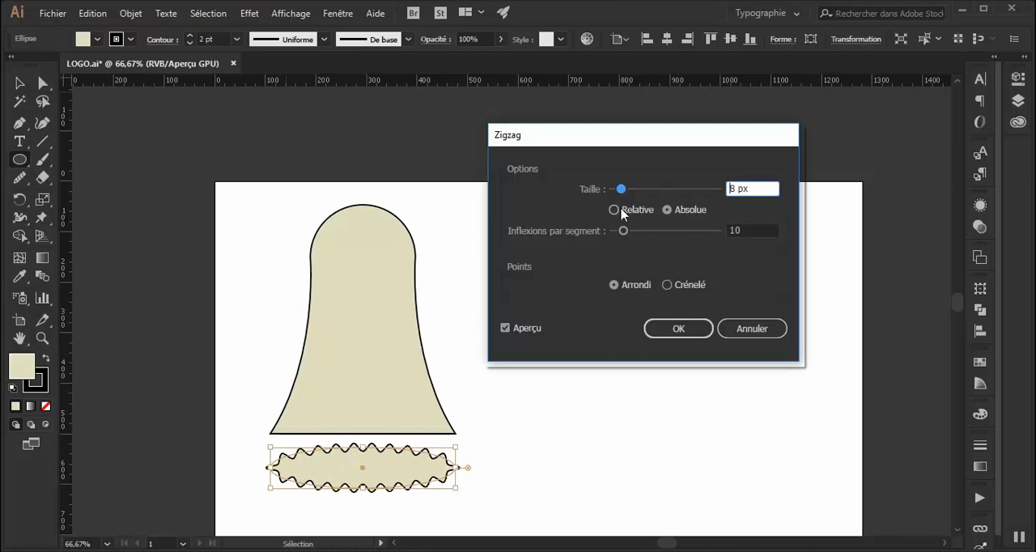
pyautogui.moveTo(624, 232); pyautogui.dragTo(621, 234)
pyautogui.click(630, 212)
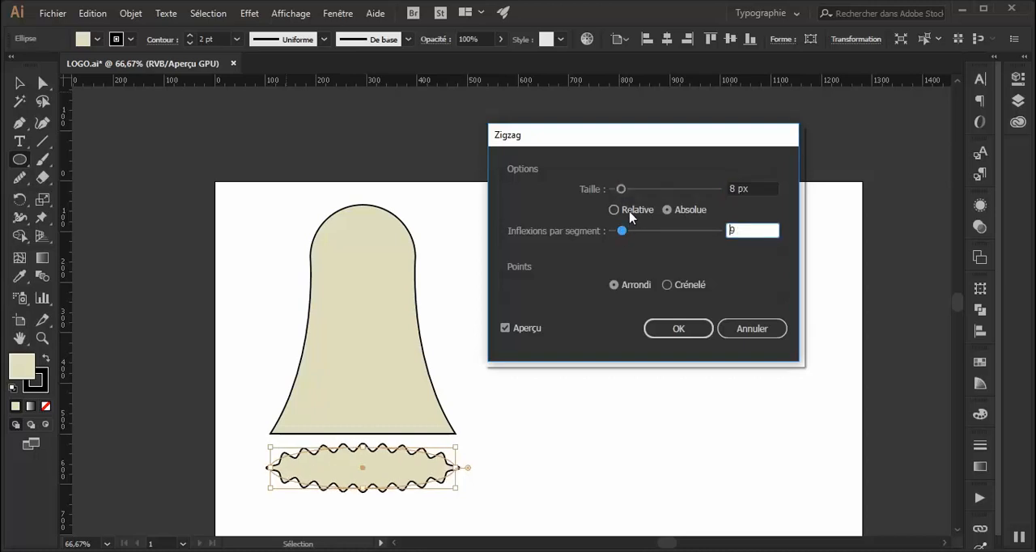
pyautogui.click(668, 211)
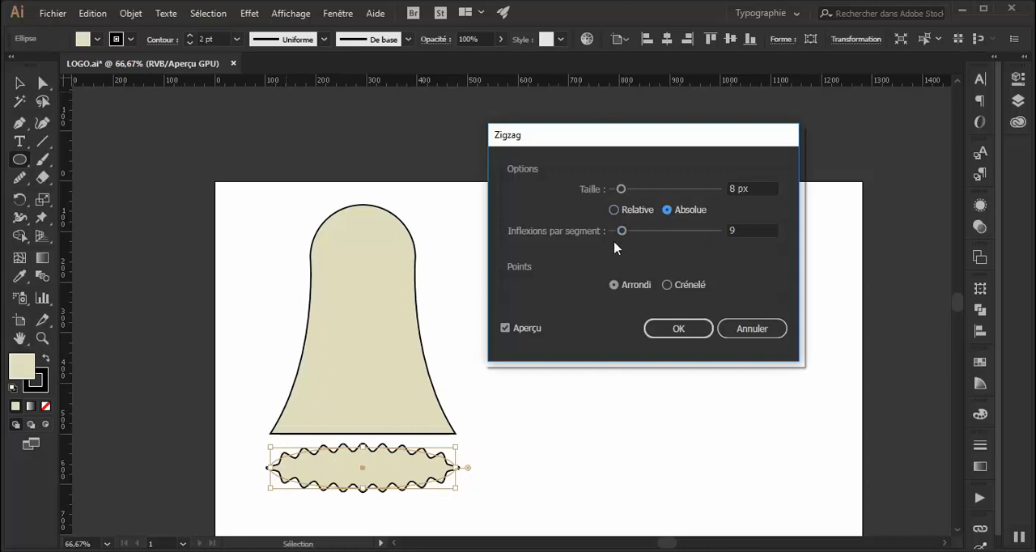
pyautogui.click(622, 233)
pyautogui.moveTo(621, 234); pyautogui.dragTo(627, 235)
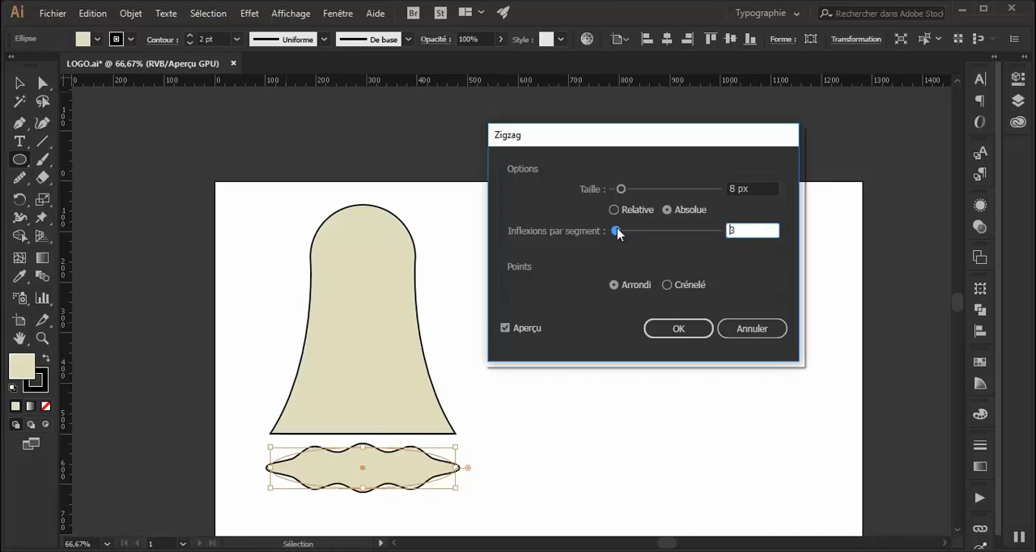
pyautogui.moveTo(620, 234); pyautogui.dragTo(624, 236)
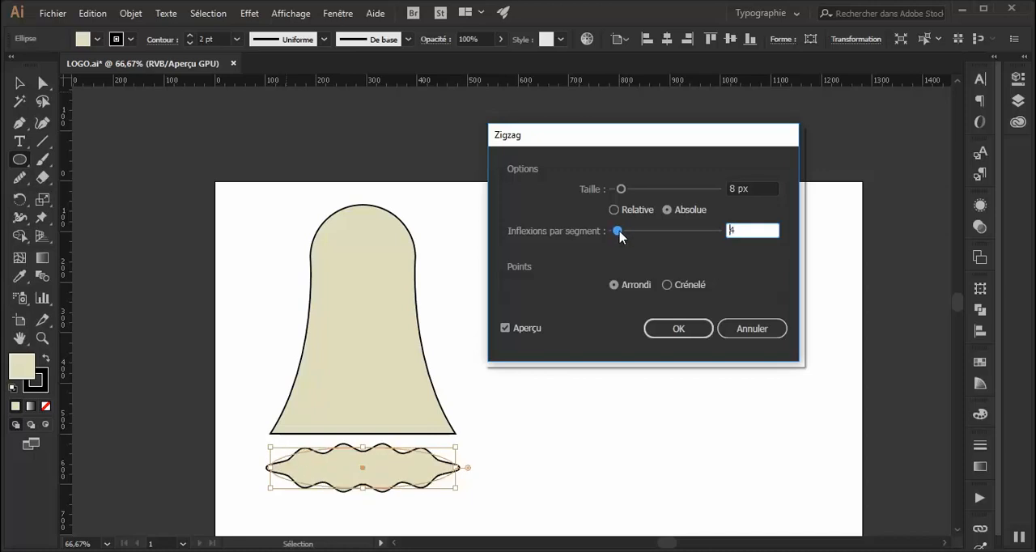
pyautogui.click(673, 331)
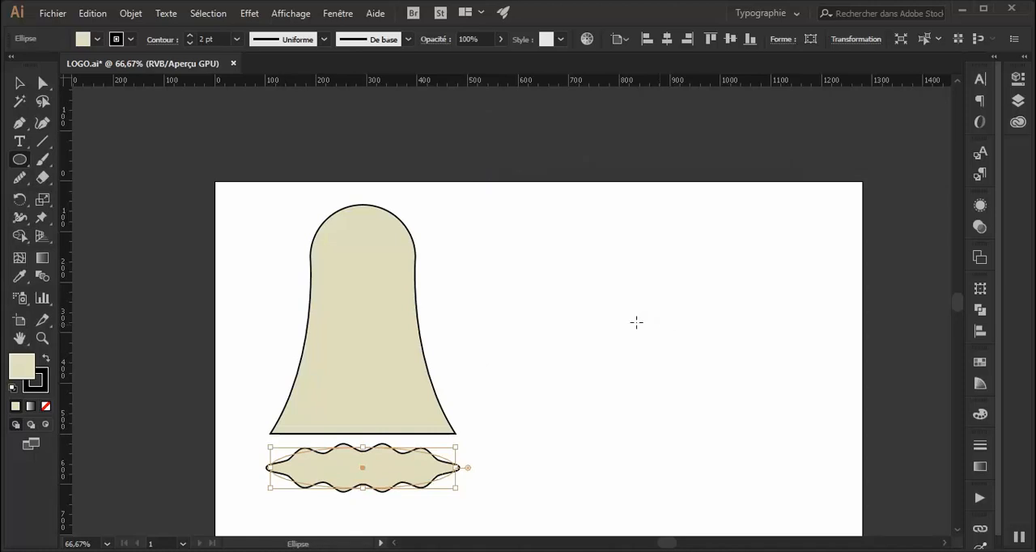
# Expand the appearance of the wavy ellipse and ungroup it into a separate fill and outline.
pyautogui.hotkey('ctrl', '+')
pyautogui.hotkey('ctrl', '+')
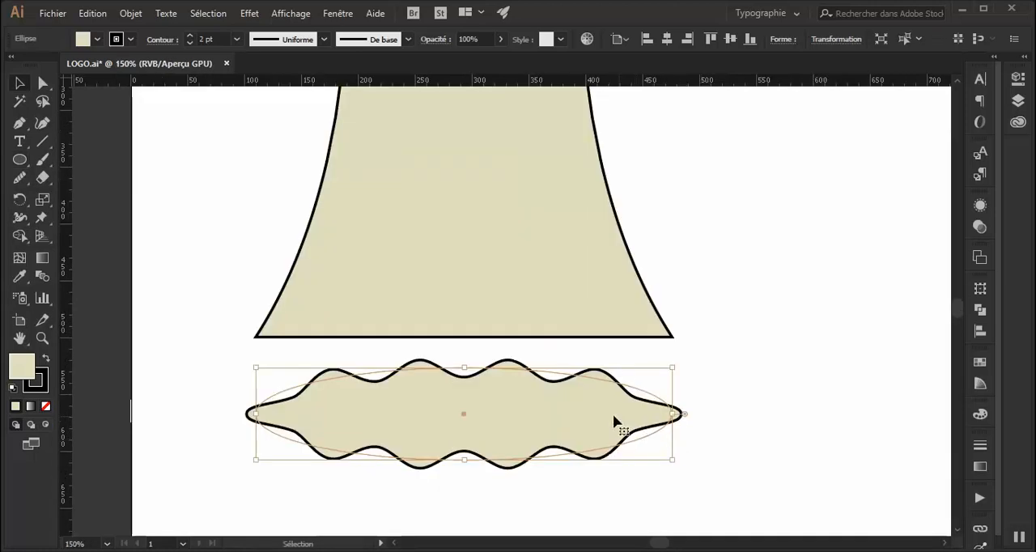
pyautogui.click(143, 15)
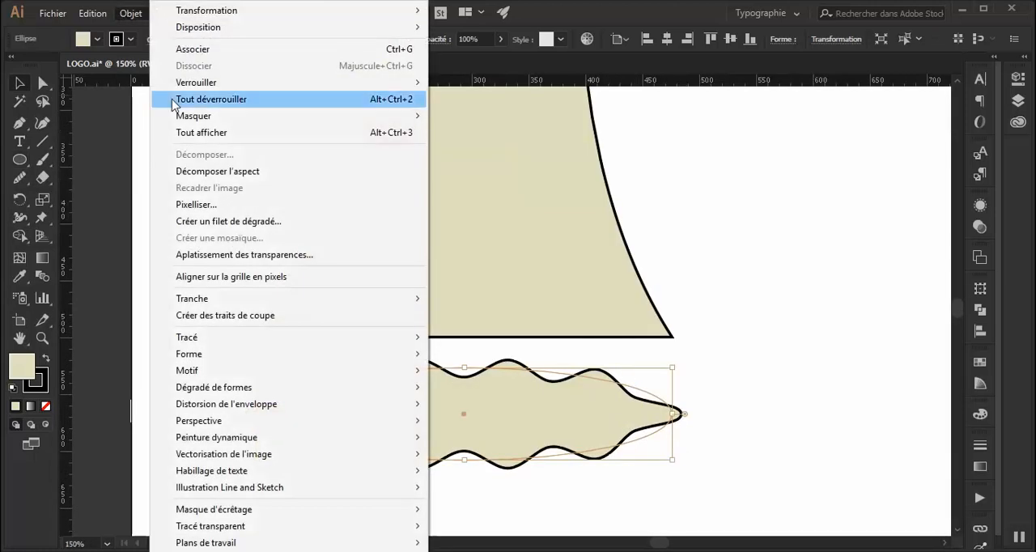
pyautogui.click(200, 173)
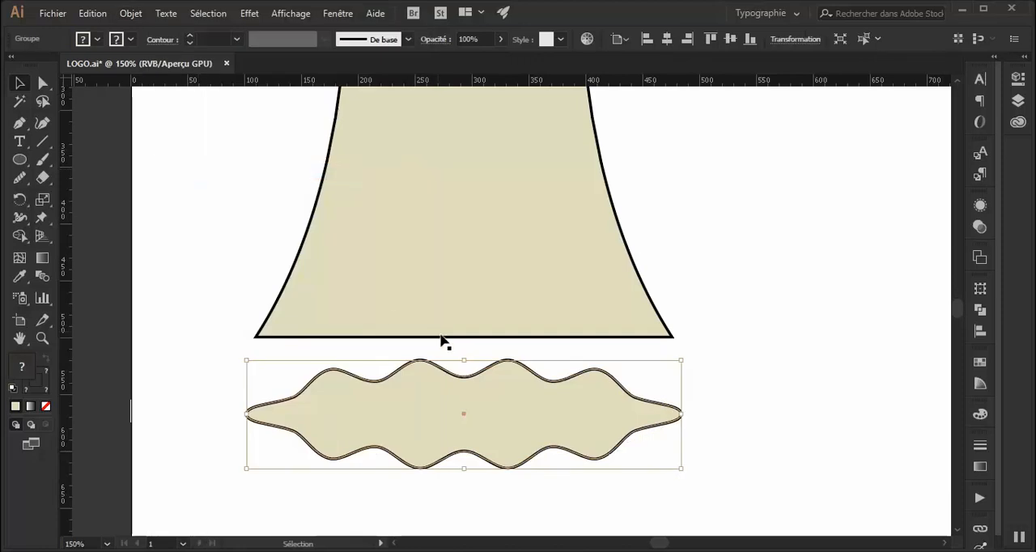
pyautogui.rightClick(509, 427)
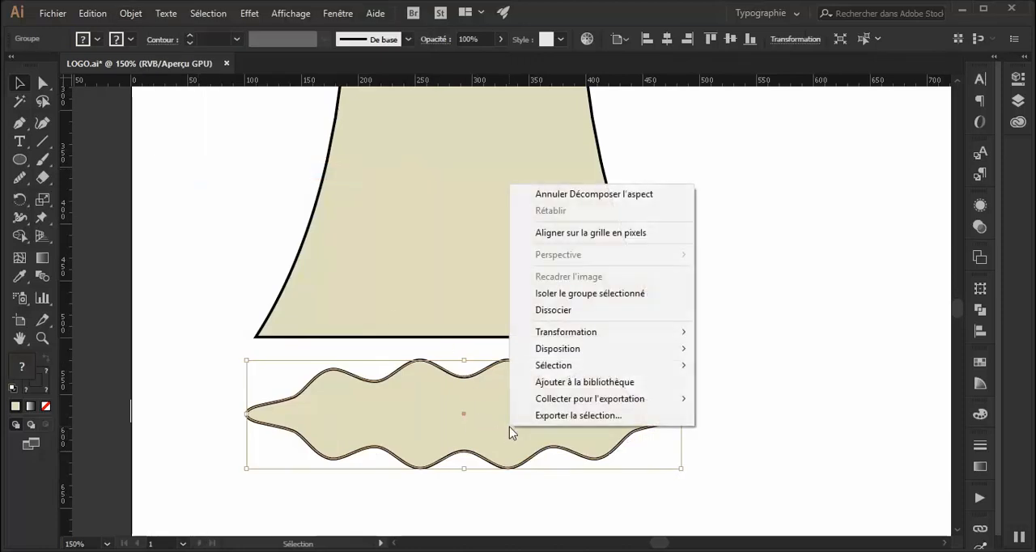
pyautogui.click(560, 314)
pyautogui.click(686, 382)
pyautogui.click(583, 412)
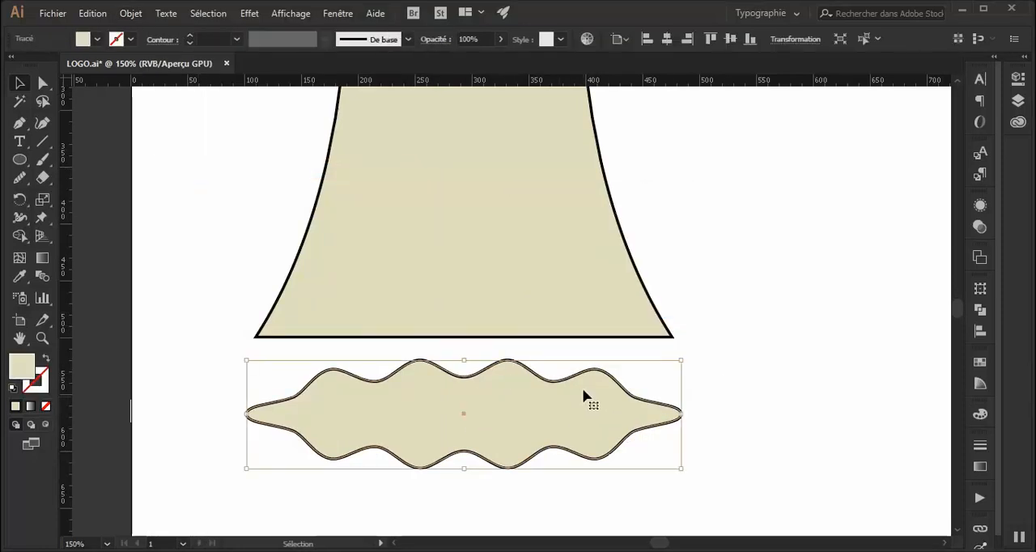
# Pull the wavy fill up and away from its outline, and shift the outline slightly down and to the left.
pyautogui.moveTo(589, 377); pyautogui.dragTo(797, 267)
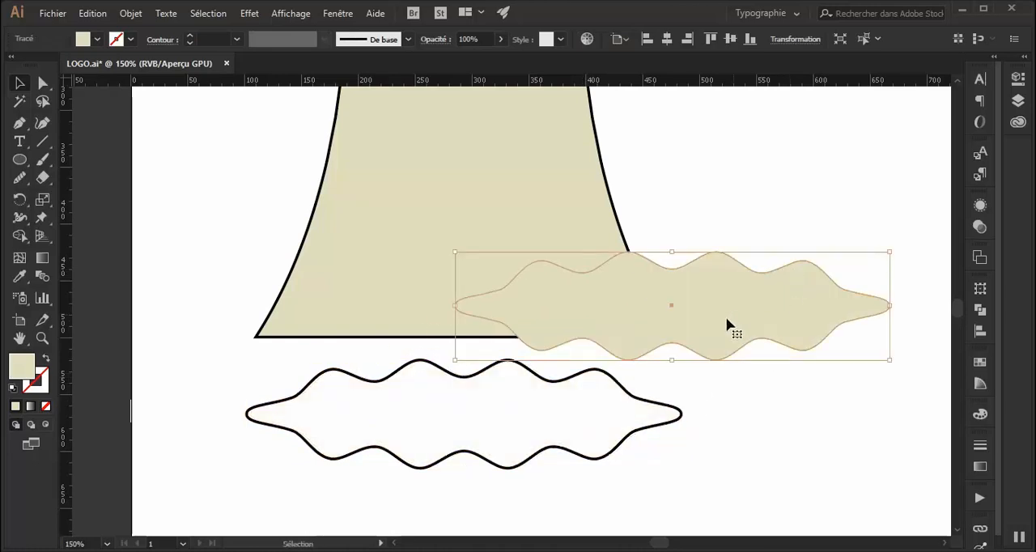
pyautogui.click(531, 382)
pyautogui.moveTo(548, 385); pyautogui.dragTo(514, 405)
pyautogui.rightClick(516, 403)
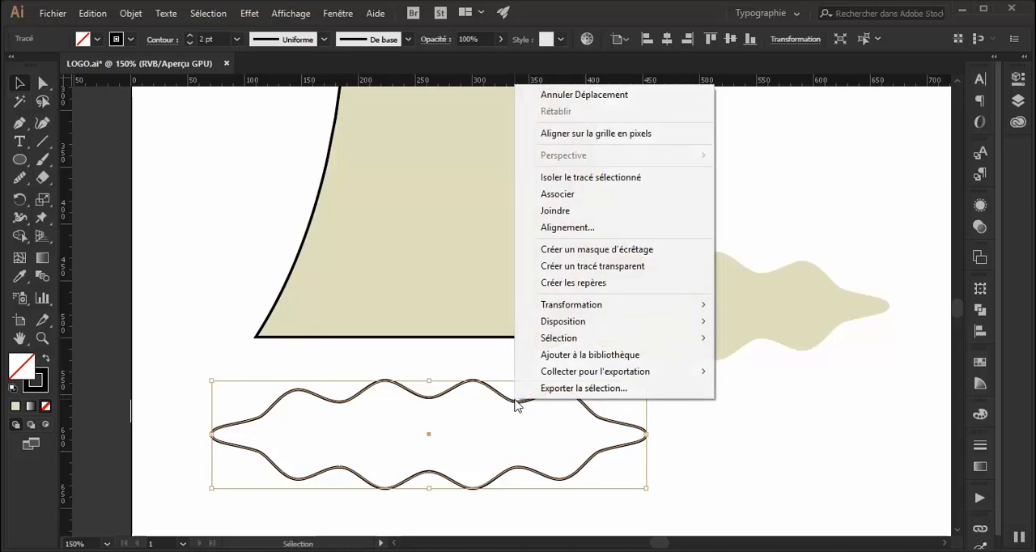
pyautogui.click(350, 431)
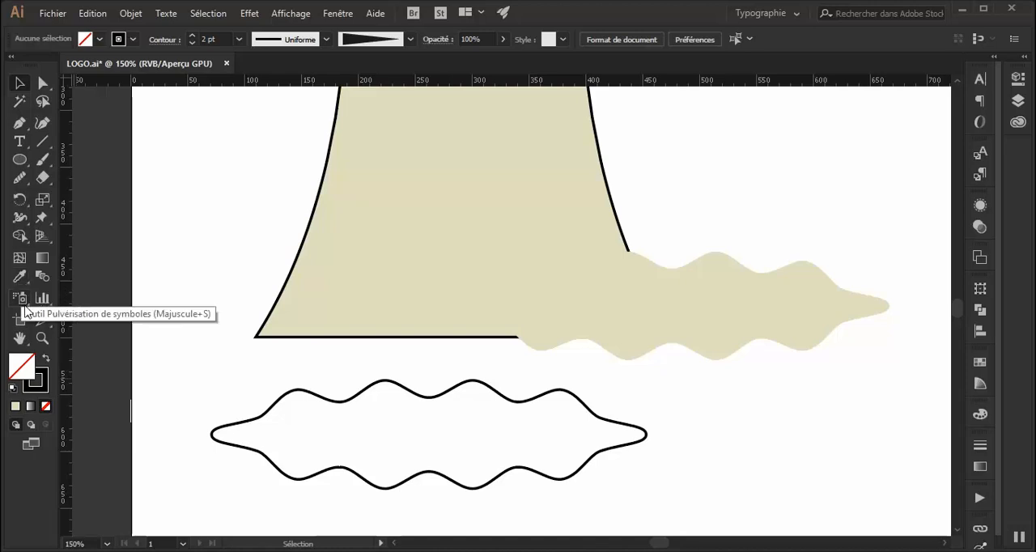
# Fill the wavy outline with the beige color e0dcbd.
pyautogui.click(14, 407)
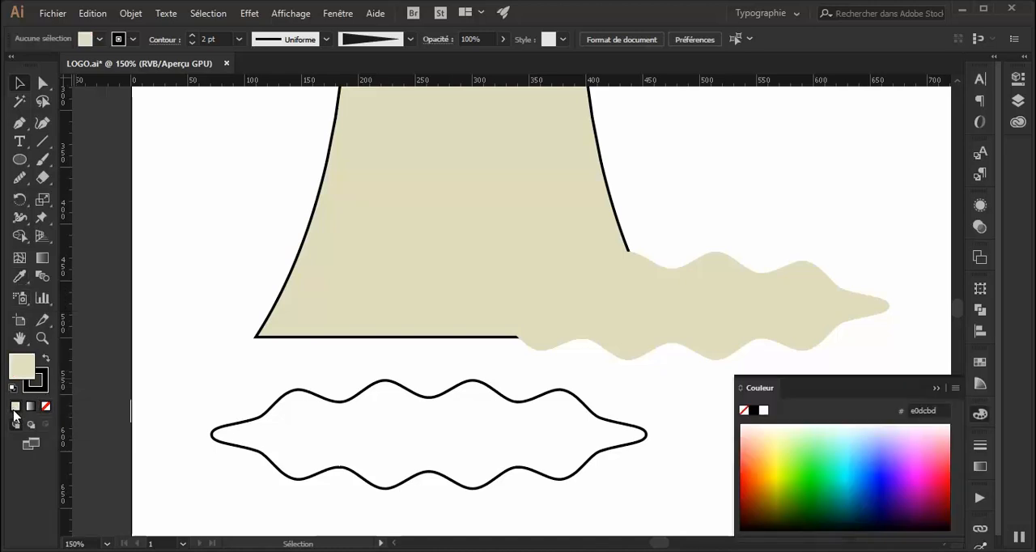
pyautogui.click(308, 396)
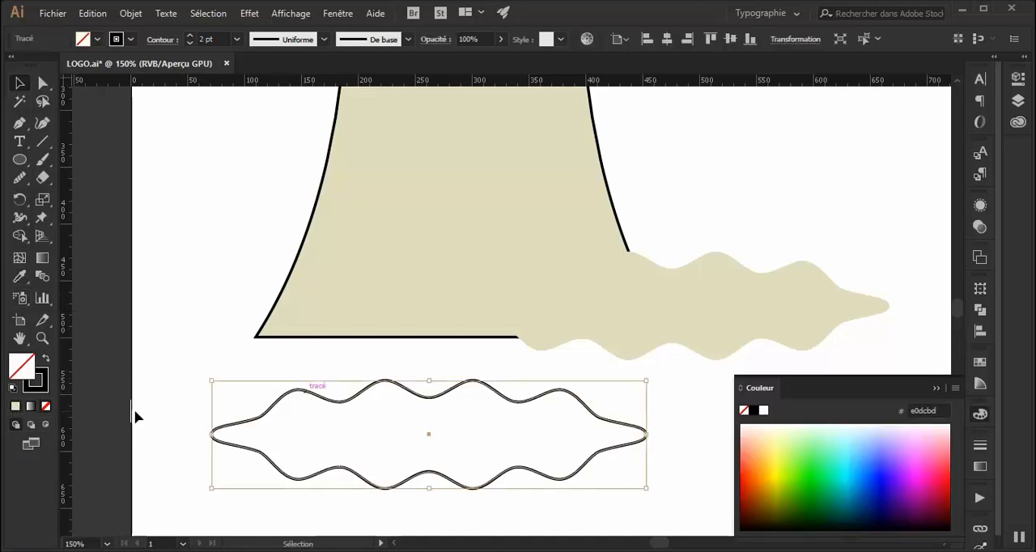
pyautogui.click(15, 407)
pyautogui.click(162, 393)
# Delete the spare wavy shape without a stroke that overlaps the bell.
pyautogui.click(771, 318)
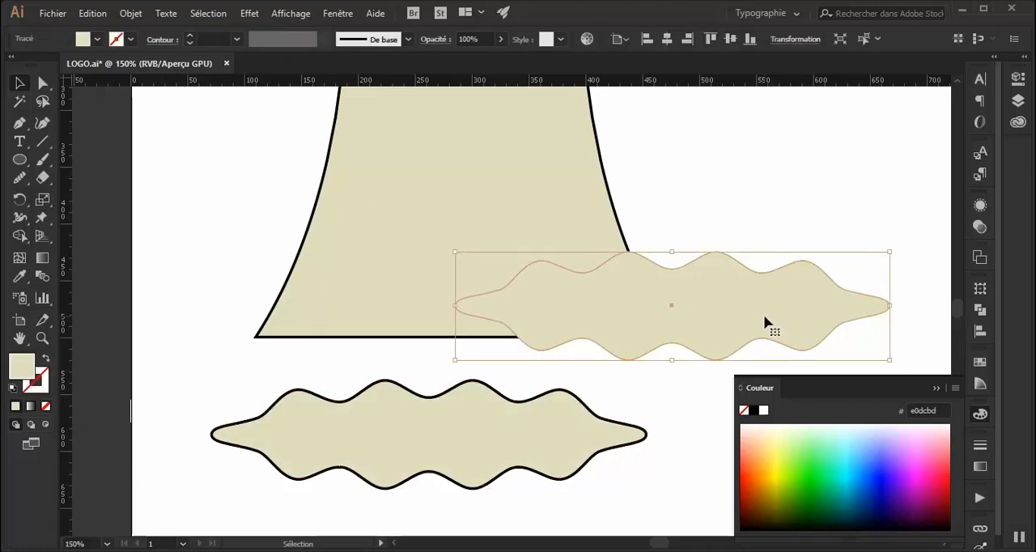
pyautogui.press('Delete')
pyautogui.click(936, 382)
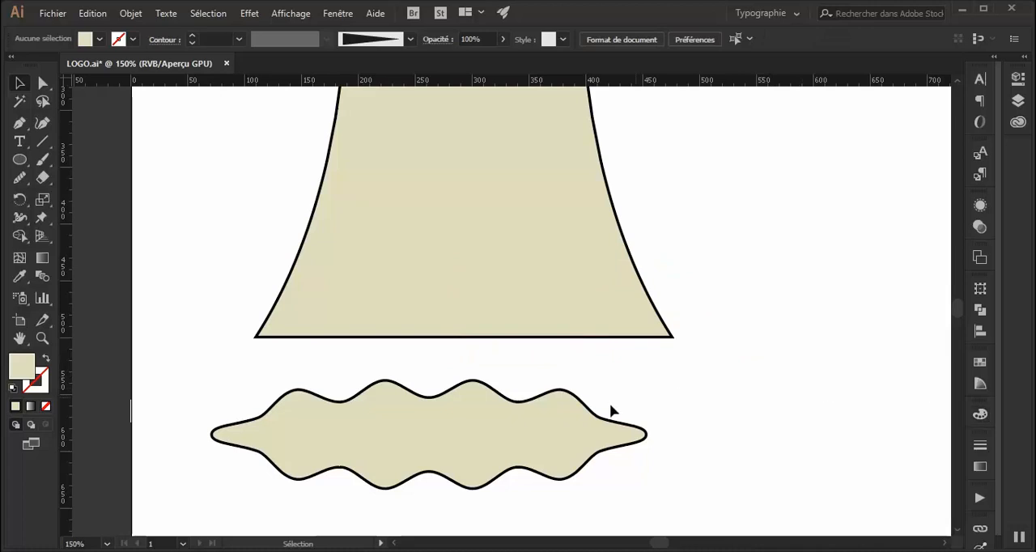
# Move the wavy shape onto the bell's base, with its left tip at the bell's lower left corner.
pyautogui.moveTo(518, 409)
pyautogui.mouseDown()
pyautogui.moveTo(546, 388)
pyautogui.moveTo(559, 307)
pyautogui.mouseUp()
pyautogui.click(688, 423)
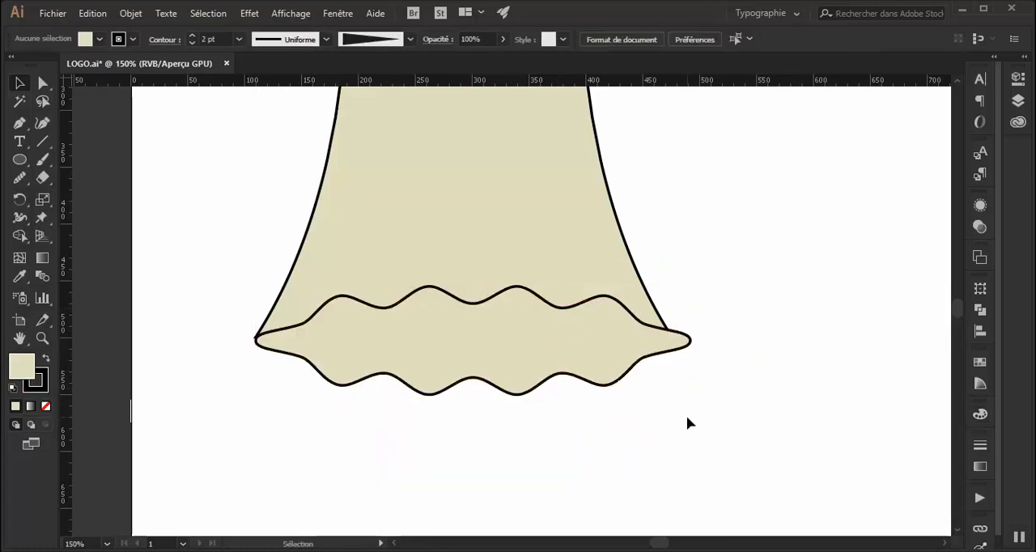
pyautogui.click(258, 342)
pyautogui.moveTo(257, 343); pyautogui.dragTo(251, 340)
pyautogui.click(238, 367)
# Stretch the wavy shape's left end slightly outward so it covers the bell's lower left corner.
pyautogui.hotkey('ctrl', '+')
pyautogui.hotkey('ctrl', '+')
pyautogui.hotkey('ctrl', '+')
pyautogui.moveTo(200, 390); pyautogui.dragTo(704, 412)
pyautogui.click(396, 413)
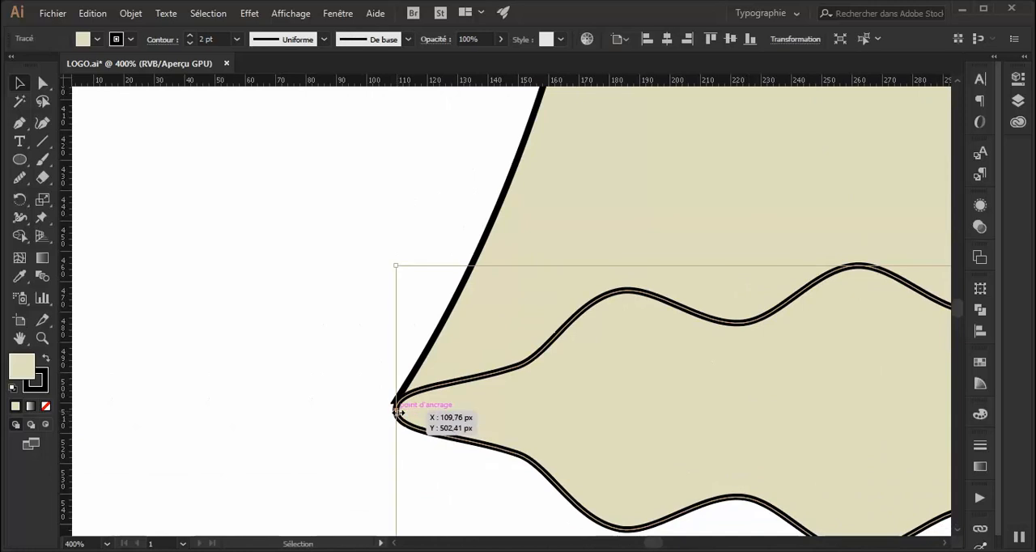
pyautogui.moveTo(395, 411); pyautogui.dragTo(389, 411)
pyautogui.click(344, 436)
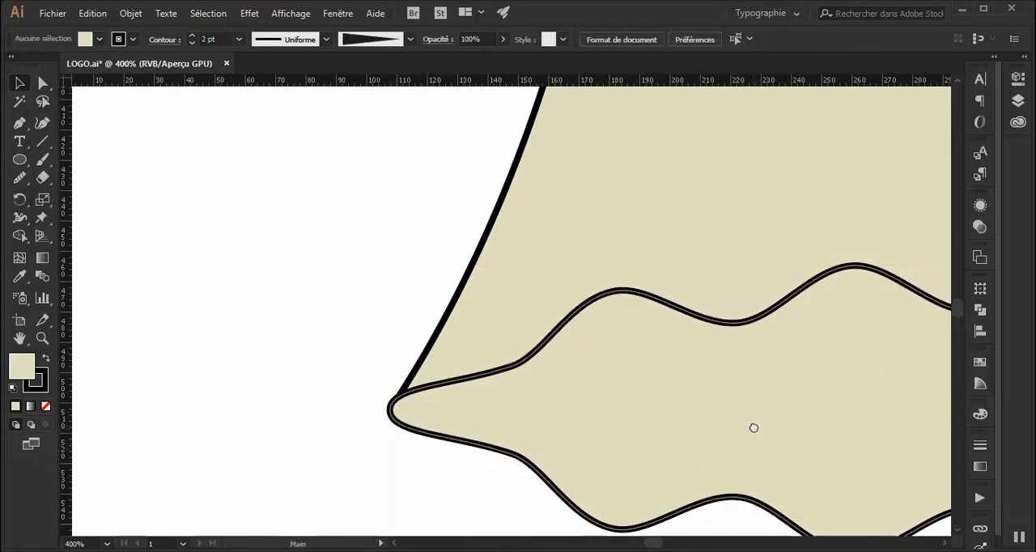
# Narrow the wavy shape from its right end to about 369 px wide, so the tip meets the bell's lower right corner.
pyautogui.moveTo(752, 425); pyautogui.dragTo(219, 456)
pyautogui.moveTo(606, 479); pyautogui.dragTo(292, 483)
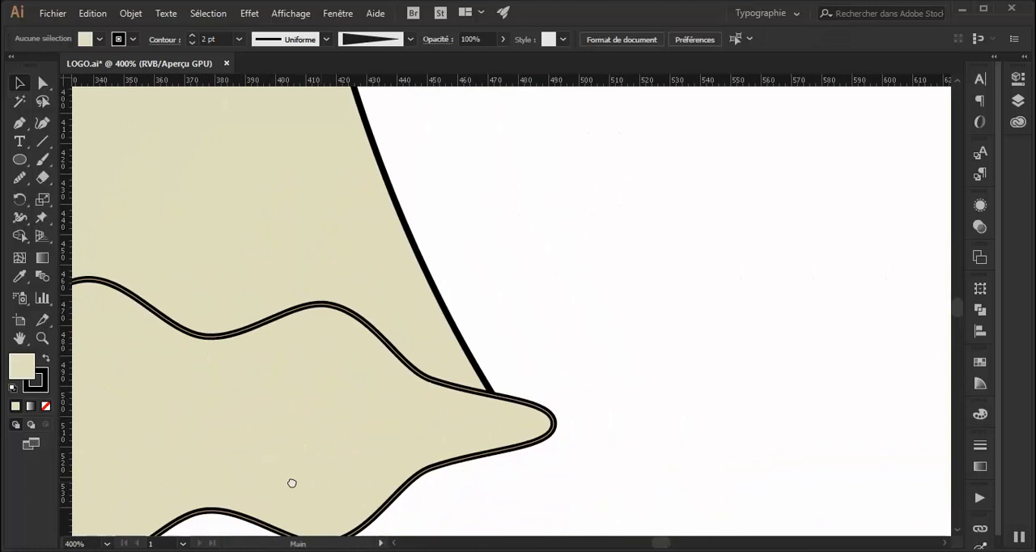
pyautogui.click(538, 423)
pyautogui.moveTo(538, 422); pyautogui.dragTo(516, 423)
pyautogui.moveTo(506, 422); pyautogui.dragTo(493, 422)
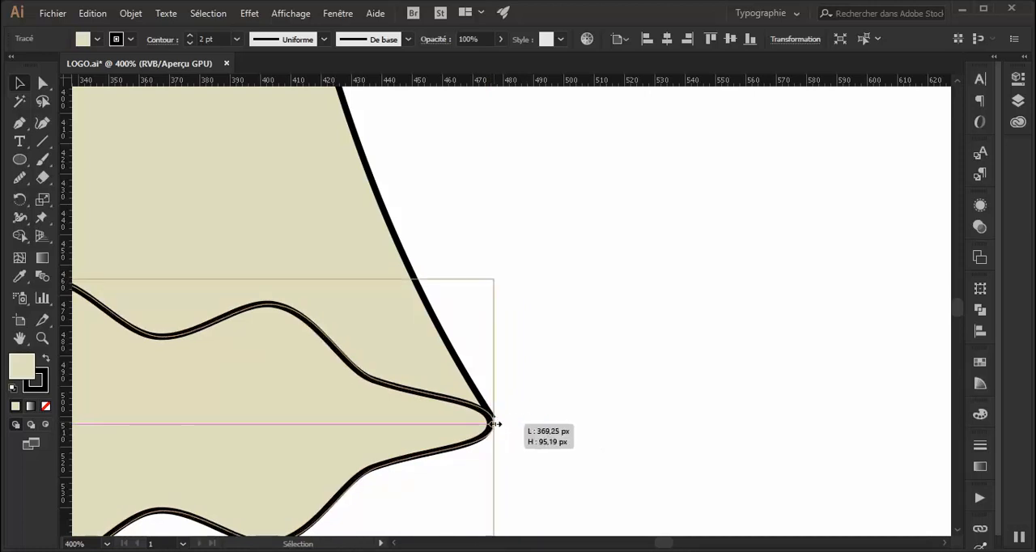
pyautogui.click(555, 435)
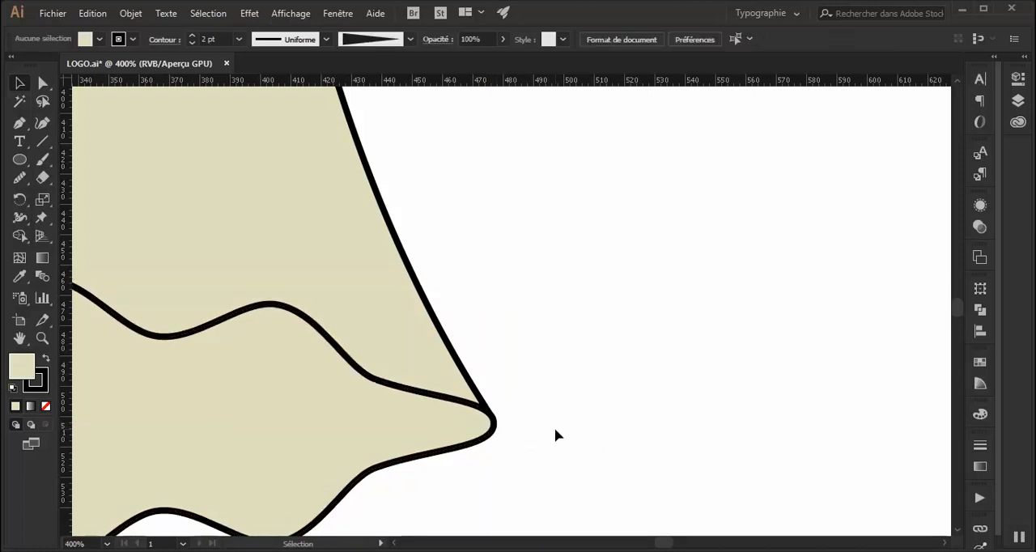
# Move the bell and its wavy base together slightly lower on the artboard.
pyautogui.hotkey('ctrl', '-')
pyautogui.hotkey('ctrl', '-')
pyautogui.hotkey('ctrl', '-')
pyautogui.hotkey('ctrl', '-')
pyautogui.hotkey('ctrl', '-')
pyautogui.press('v')
pyautogui.scroll(2, 513, 251)
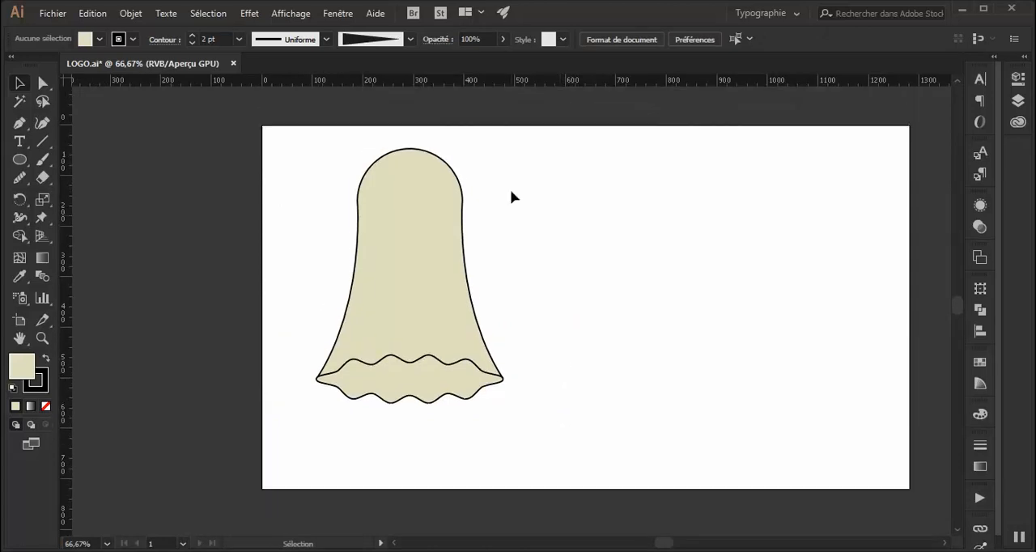
pyautogui.moveTo(307, 384); pyautogui.dragTo(278, 402)
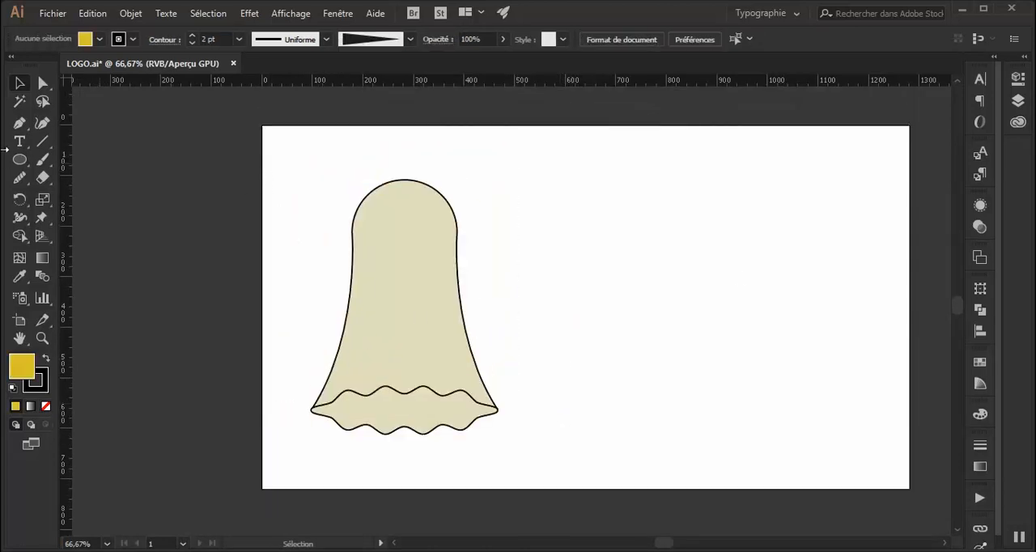
# Draw a yellow rounded square about 60 px wide right of the bell's top and start a Roughen (Esquisse) effect with rounded points and preview.
pyautogui.moveTo(14, 166); pyautogui.dragTo(61, 174)
pyautogui.moveTo(517, 195); pyautogui.dragTo(548, 225)
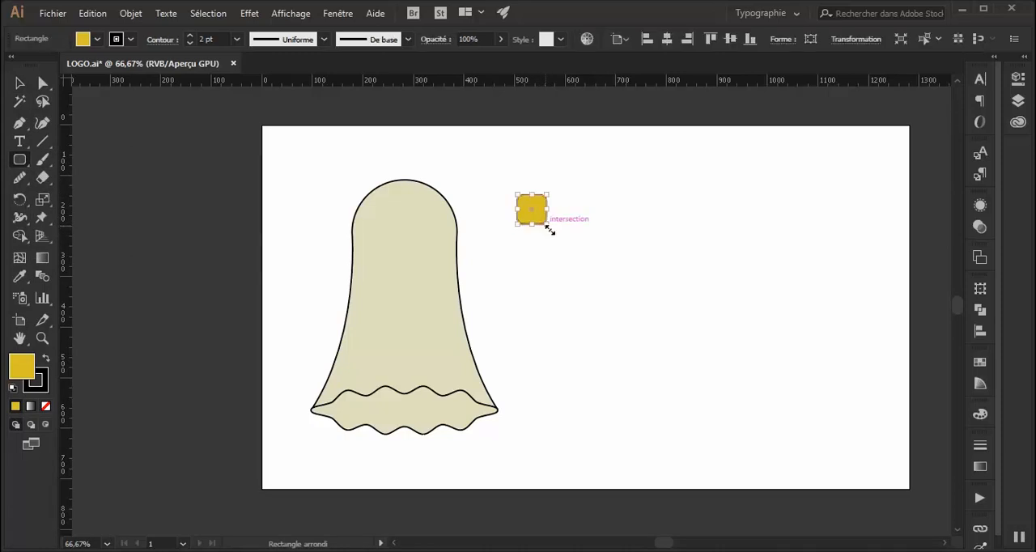
pyautogui.click(249, 13)
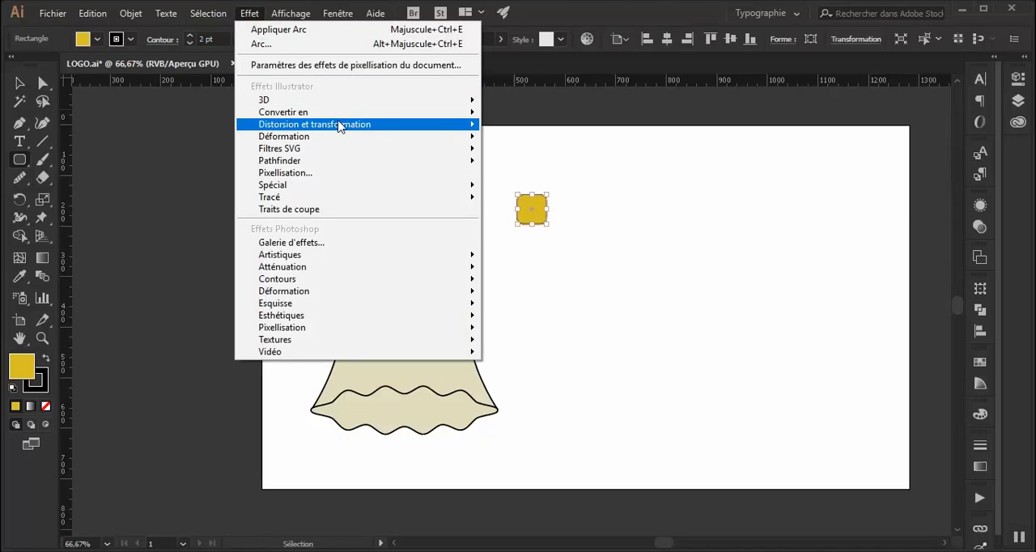
pyautogui.moveTo(341, 127)
pyautogui.click(516, 159)
pyautogui.click(714, 310)
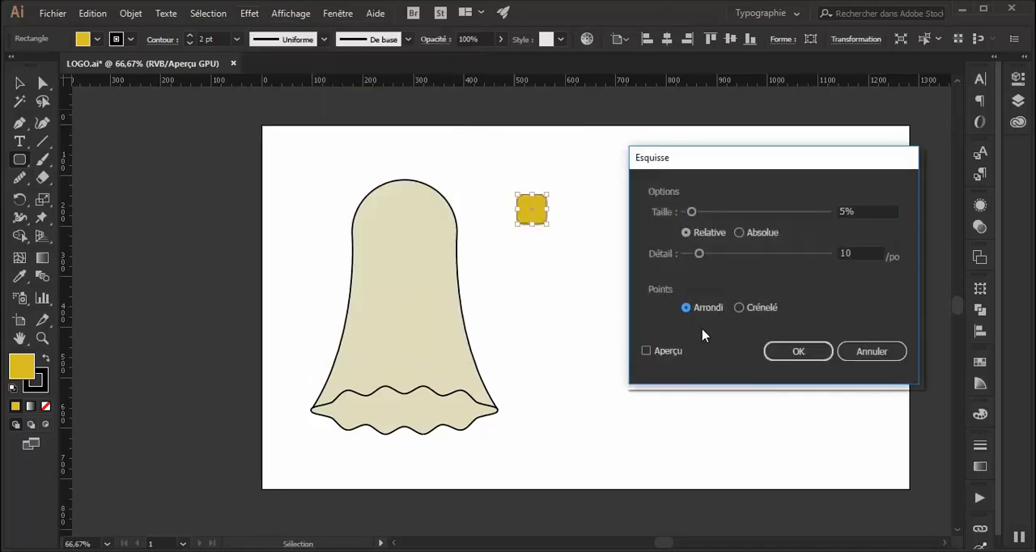
pyautogui.click(677, 354)
# Set the Roughen effect to a relative size of 1% and a detail of 9 per inch, and apply it to the square.
pyautogui.moveTo(692, 212)
pyautogui.mouseDown()
pyautogui.moveTo(703, 213)
pyautogui.moveTo(687, 215)
pyautogui.mouseUp()
pyautogui.moveTo(700, 256); pyautogui.dragTo(697, 256)
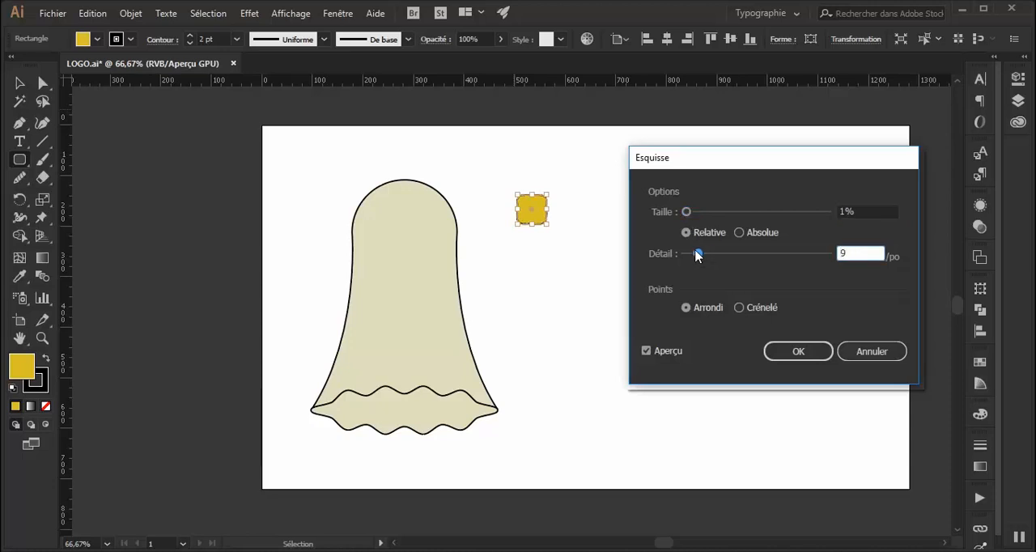
pyautogui.click(777, 351)
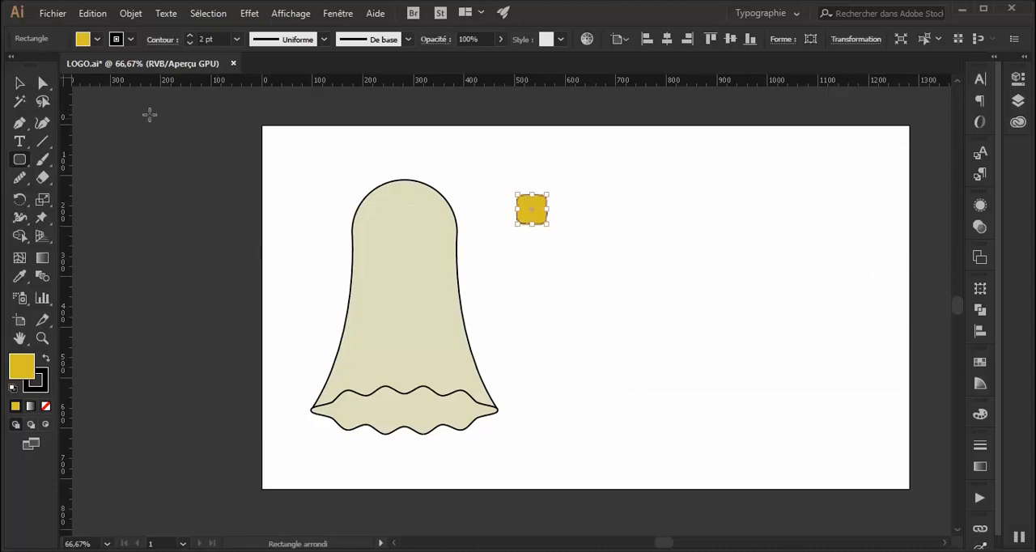
pyautogui.click(20, 83)
pyautogui.click(642, 309)
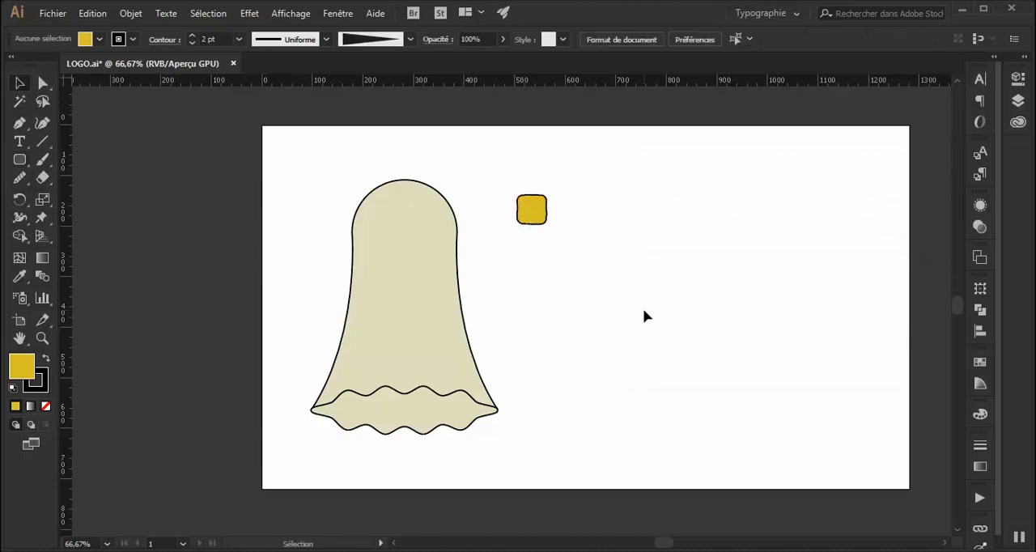
# Narrow the yellow rounded square from its right side to about 50 px wide, keeping its height.
pyautogui.click(540, 220)
pyautogui.moveTo(550, 211); pyautogui.dragTo(542, 210)
pyautogui.click(567, 223)
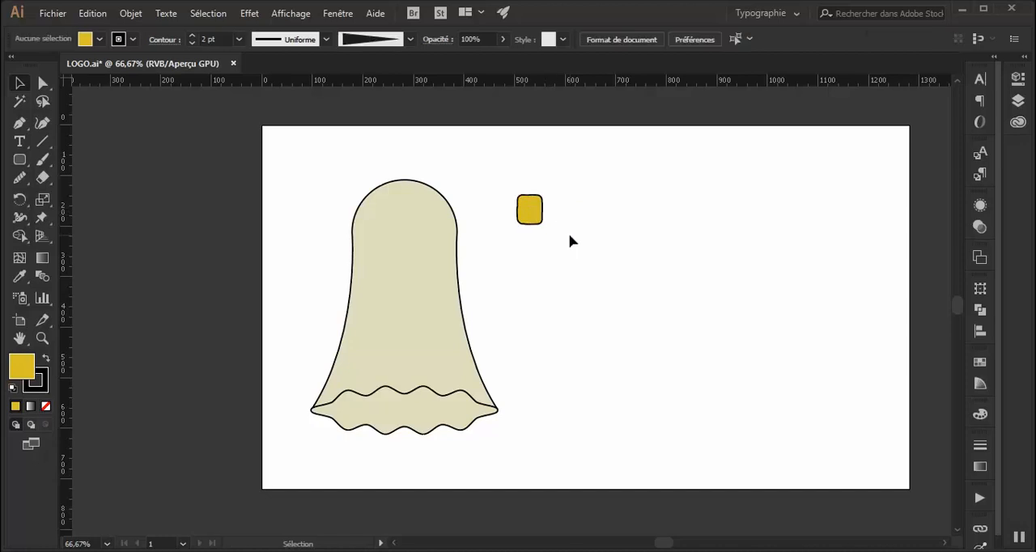
# Expand the yellow square's appearance and ungroup the result into separate fill and outline shapes.
pyautogui.click(528, 221)
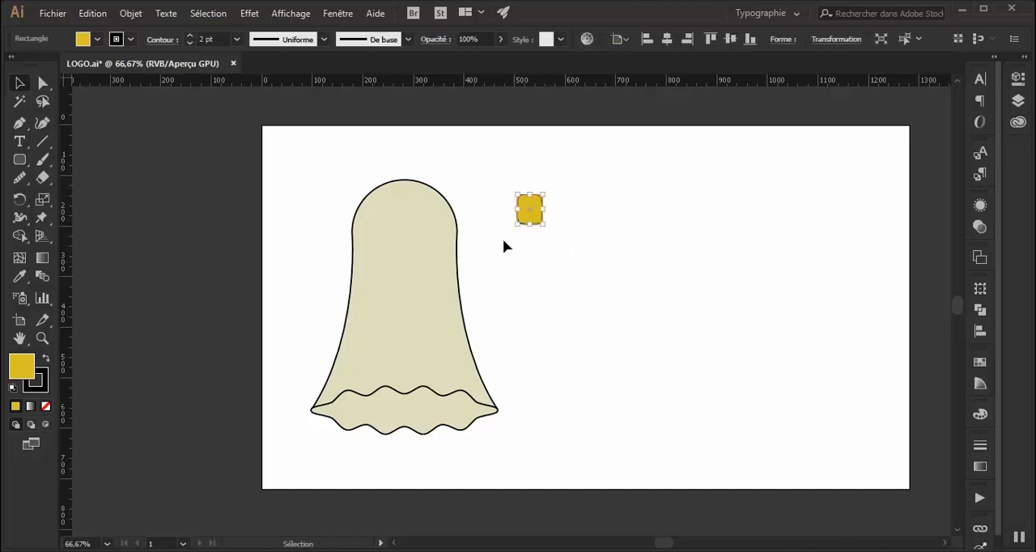
pyautogui.click(125, 12)
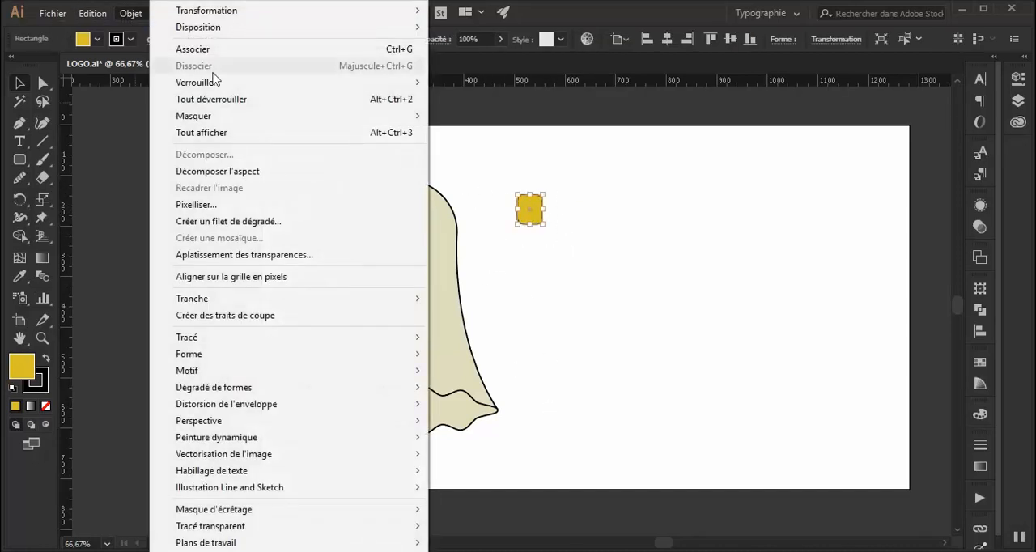
pyautogui.click(239, 173)
pyautogui.click(522, 241)
pyautogui.moveTo(532, 215)
pyautogui.mouseDown()
pyautogui.moveTo(584, 226)
pyautogui.moveTo(515, 218)
pyautogui.mouseUp()
pyautogui.rightClick(513, 217)
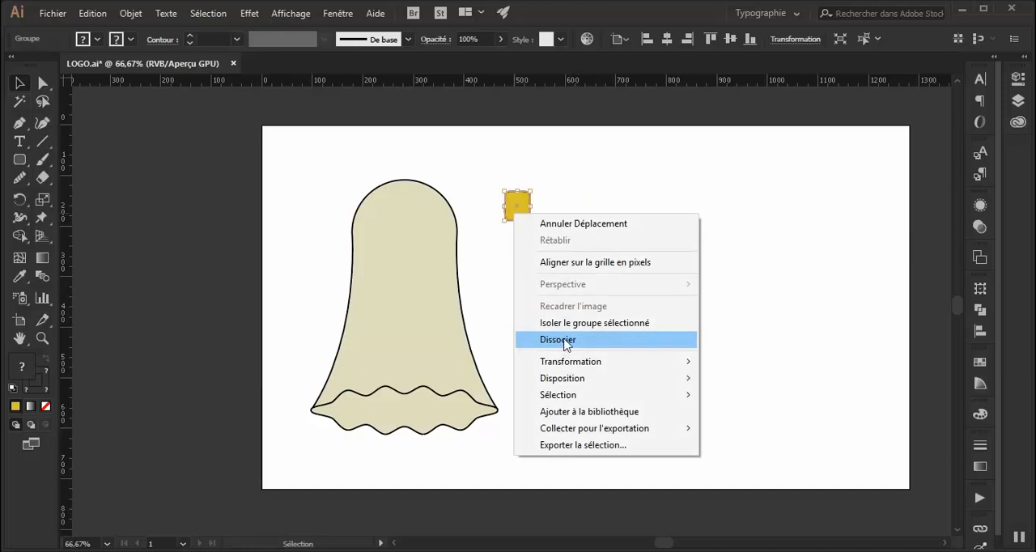
pyautogui.click(565, 345)
# Separate the yellow fill from its outline and place the outline on the bell's upper left as an eye.
pyautogui.moveTo(521, 220); pyautogui.dragTo(541, 264)
pyautogui.click(540, 259)
pyautogui.click(597, 269)
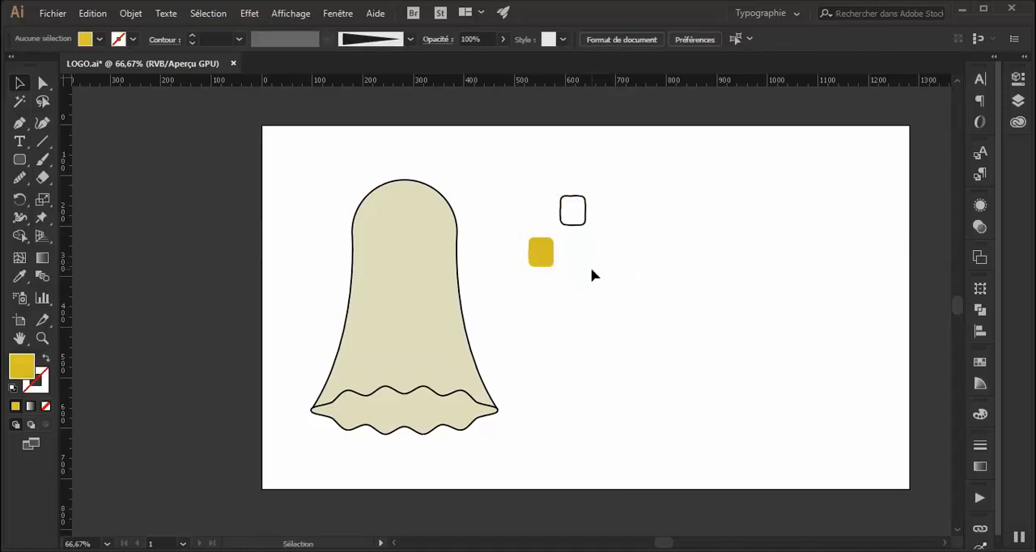
pyautogui.click(565, 225)
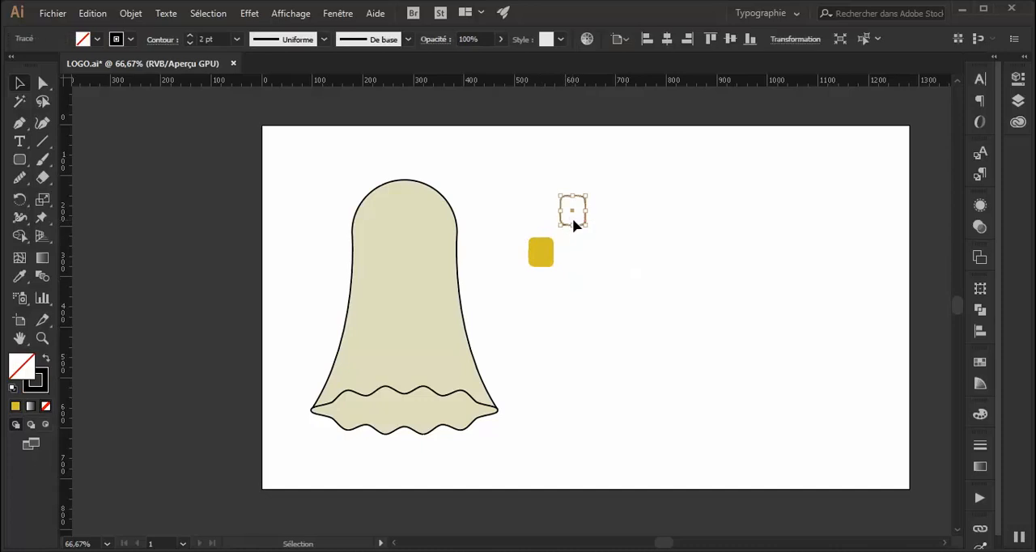
pyautogui.moveTo(579, 224); pyautogui.dragTo(391, 236)
pyautogui.click(603, 237)
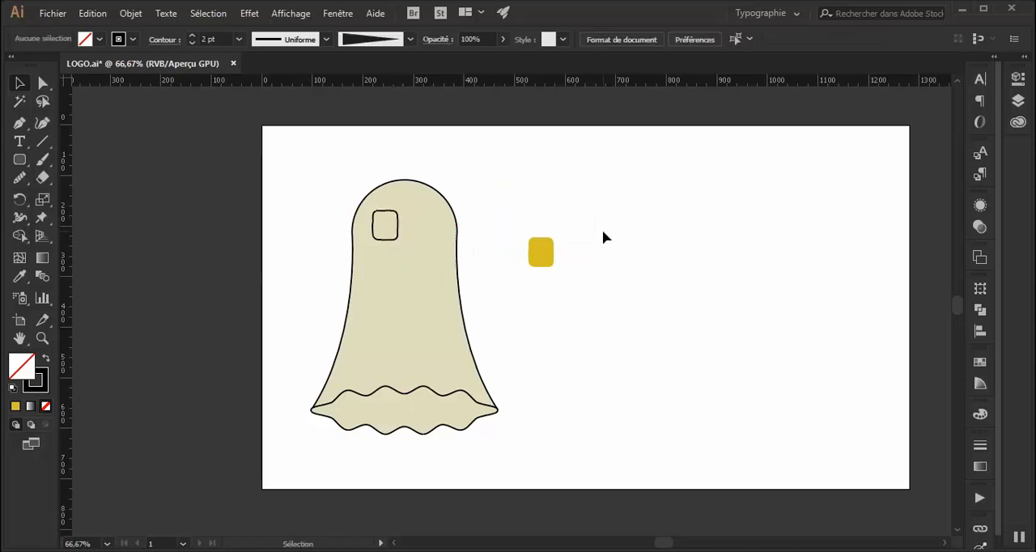
# Make a vertically mirrored copy of the eye outline and place it level with the first one on the right.
pyautogui.click(397, 235)
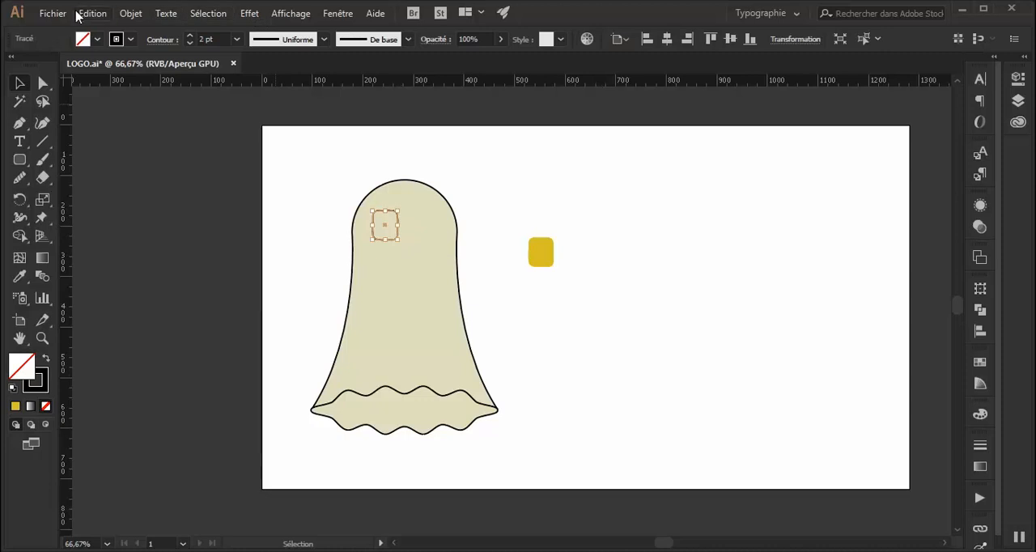
pyautogui.click(131, 13)
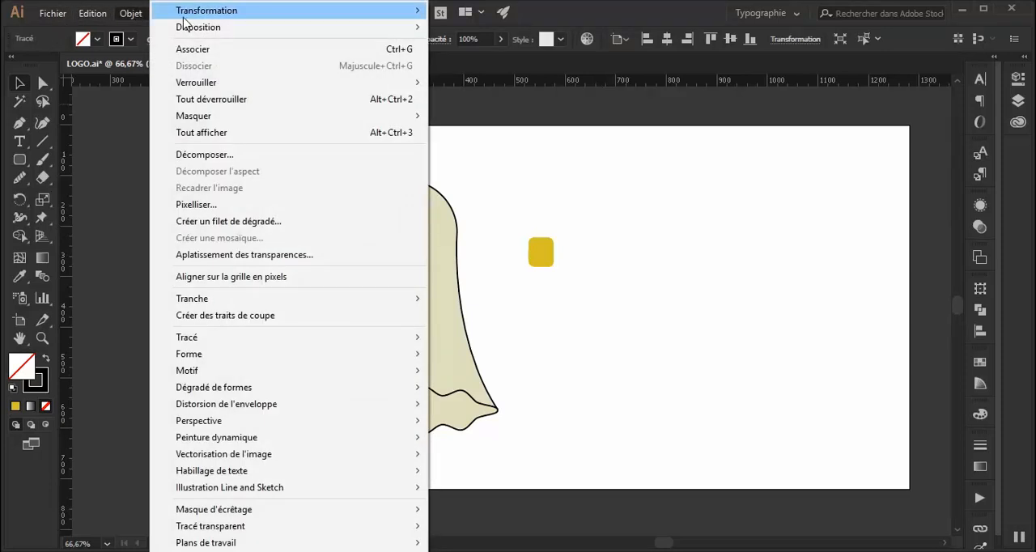
pyautogui.moveTo(187, 22)
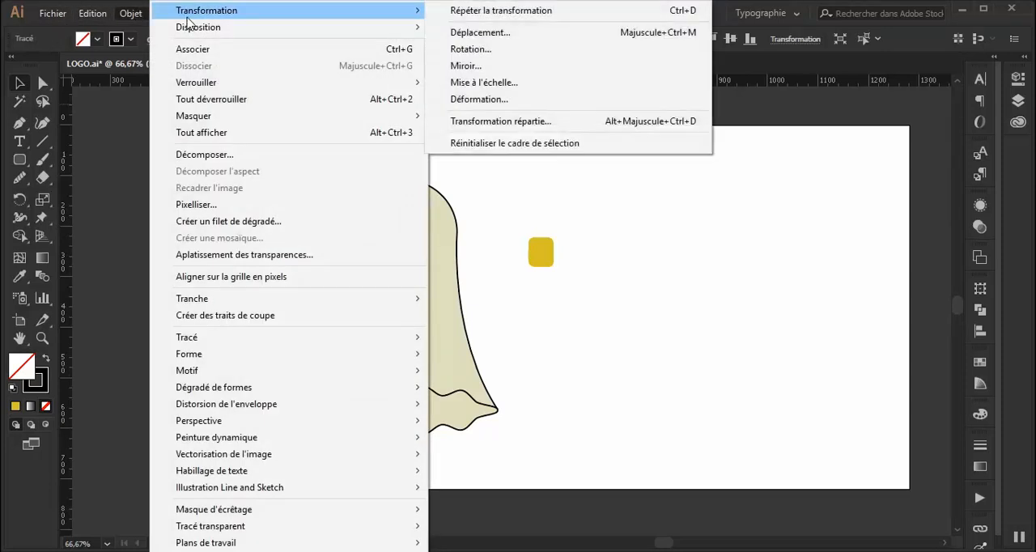
pyautogui.click(467, 65)
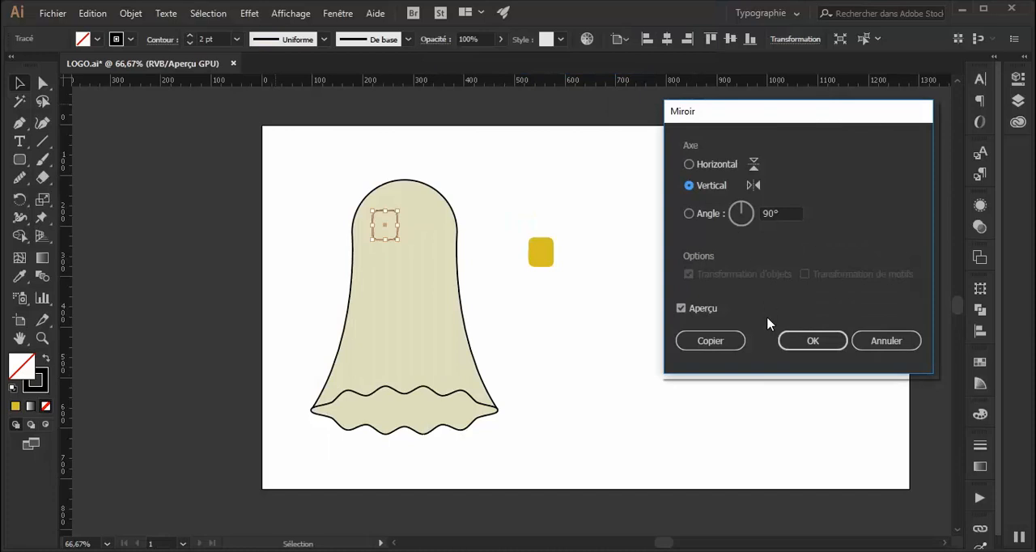
pyautogui.click(709, 340)
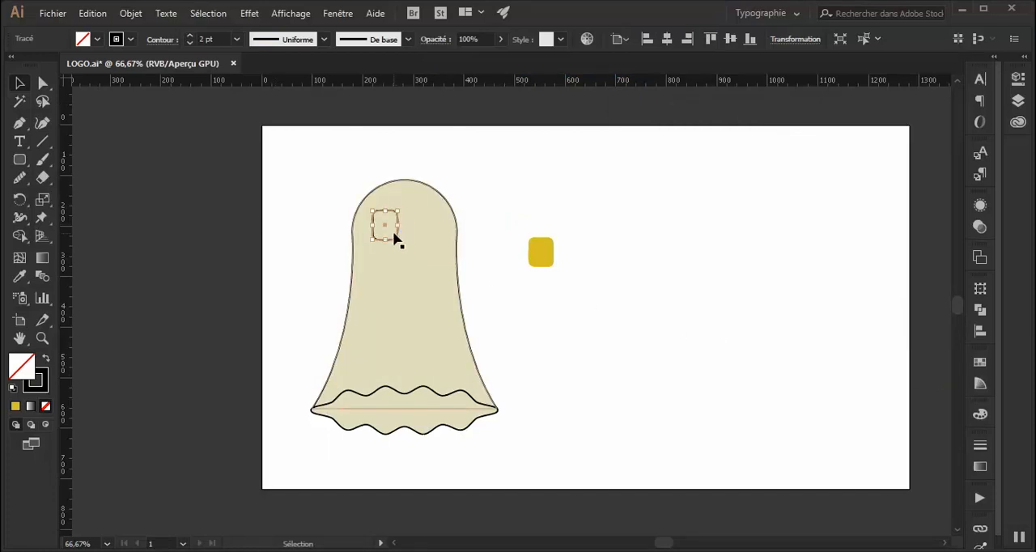
pyautogui.moveTo(397, 234); pyautogui.dragTo(436, 233)
pyautogui.click(582, 207)
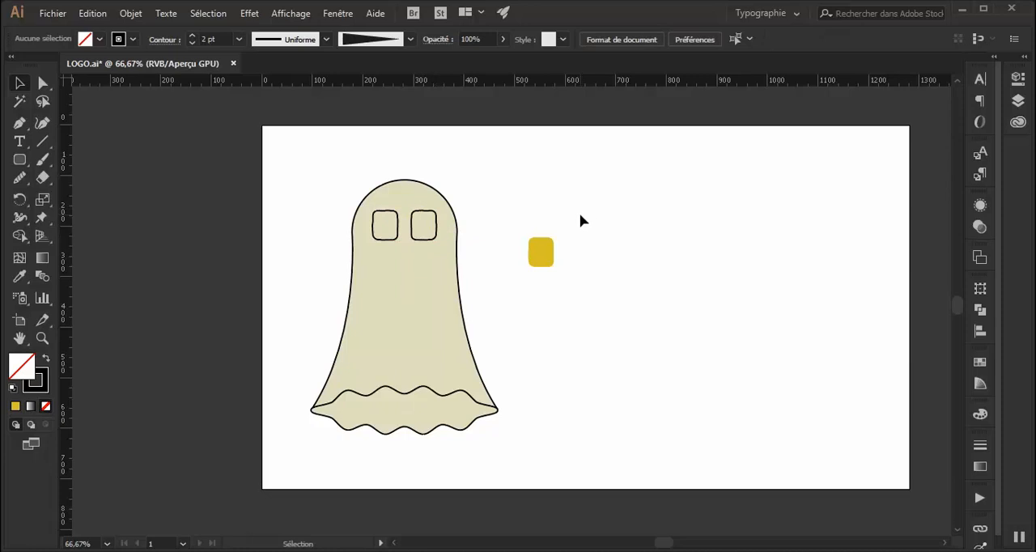
# Delete the leftover yellow square and draw a yellow ellipse about 105 by 60 px below the two eyes.
pyautogui.moveTo(581, 232); pyautogui.dragTo(519, 298)
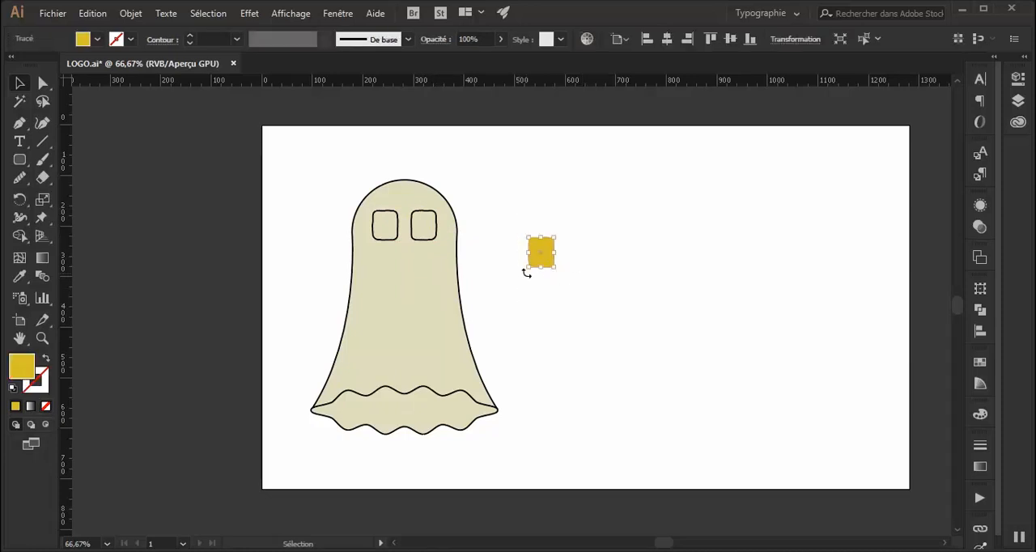
pyautogui.press('Delete')
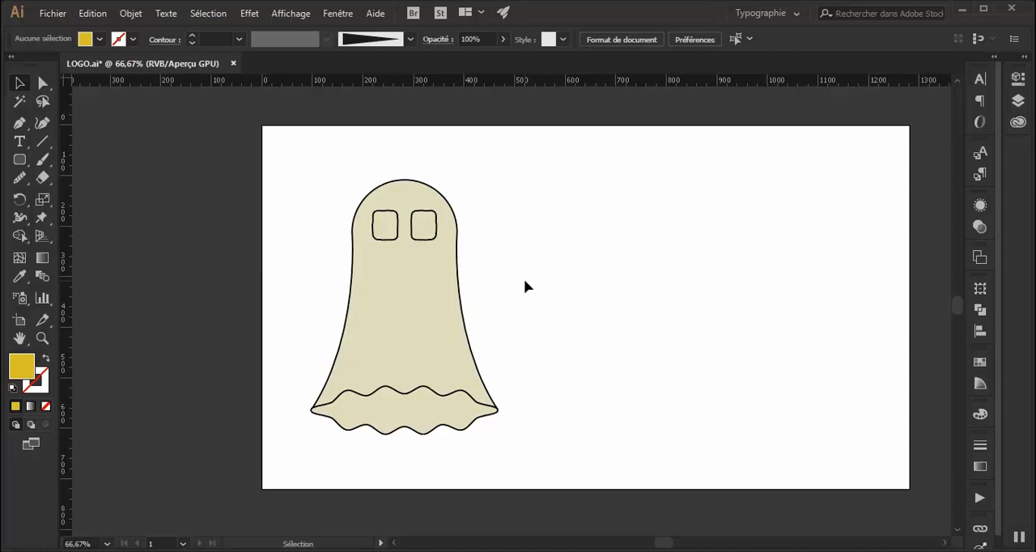
pyautogui.moveTo(19, 159); pyautogui.dragTo(90, 195)
pyautogui.moveTo(376, 254); pyautogui.dragTo(430, 285)
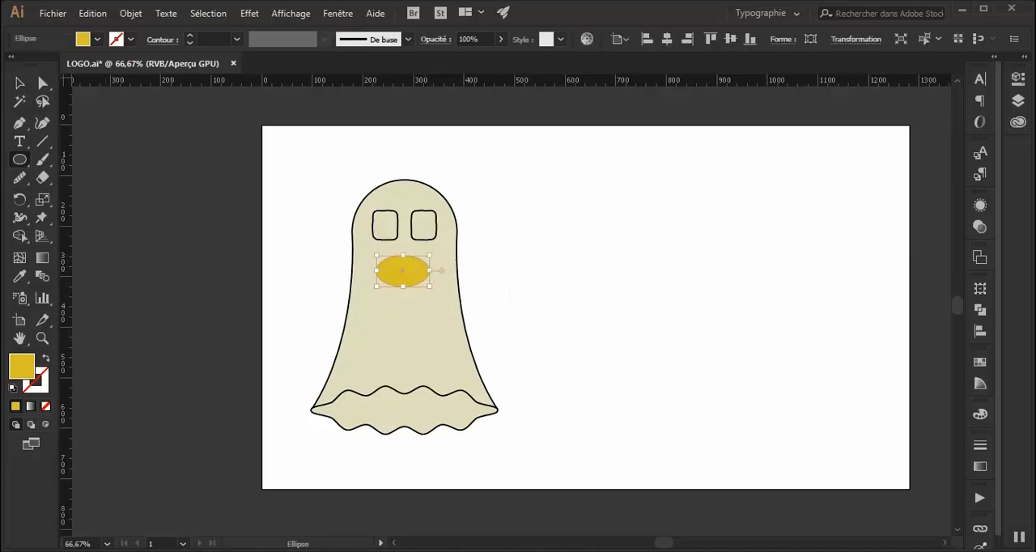
# Warp the ellipse with a horizontal Arc effect: bend -36%, horizontal distortion 0% and vertical distortion -31%.
pyautogui.click(15, 82)
pyautogui.click(252, 15)
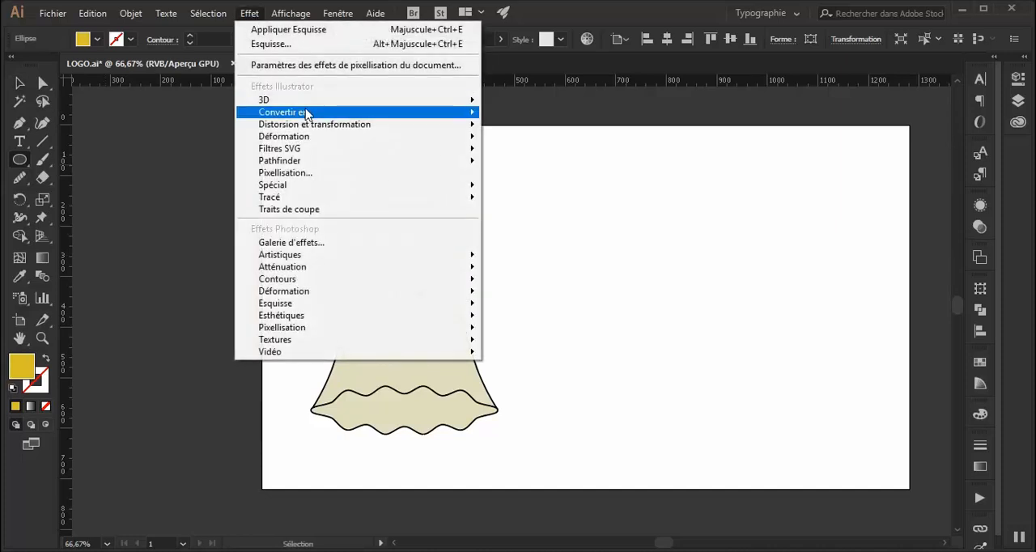
pyautogui.moveTo(315, 141)
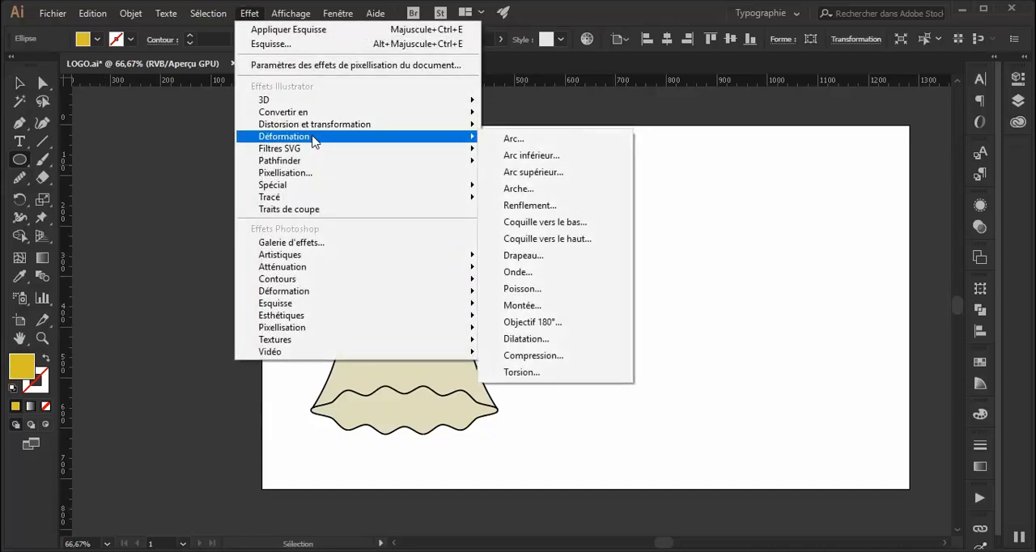
pyautogui.click(502, 142)
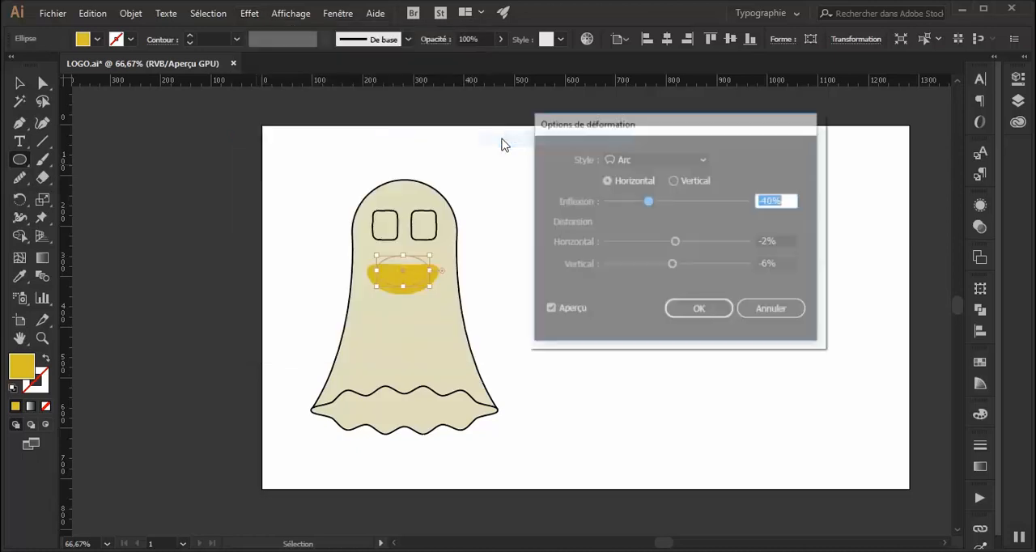
pyautogui.moveTo(649, 206)
pyautogui.mouseDown()
pyautogui.moveTo(638, 207)
pyautogui.moveTo(648, 208)
pyautogui.mouseUp()
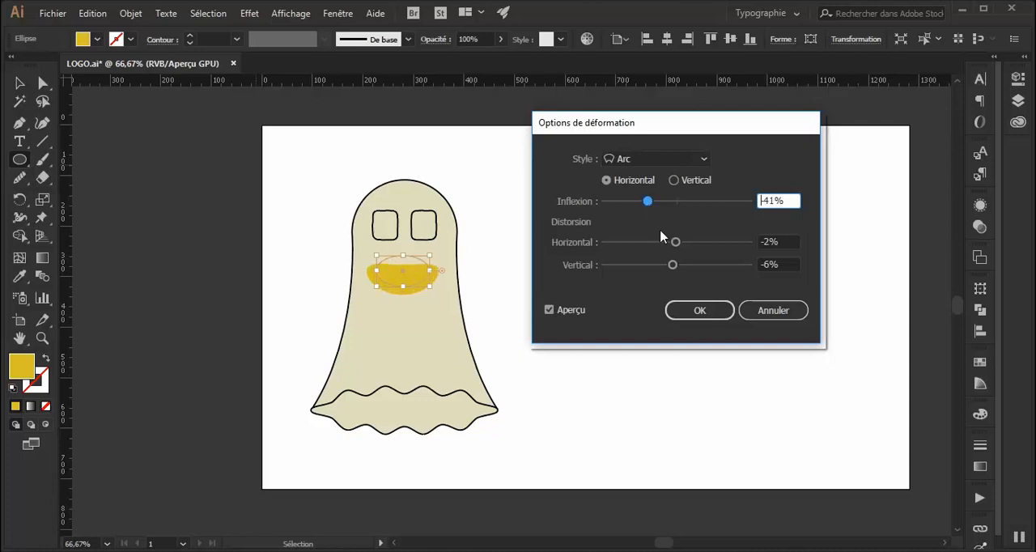
pyautogui.moveTo(672, 264); pyautogui.dragTo(671, 242)
pyautogui.moveTo(774, 240); pyautogui.dragTo(718, 235)
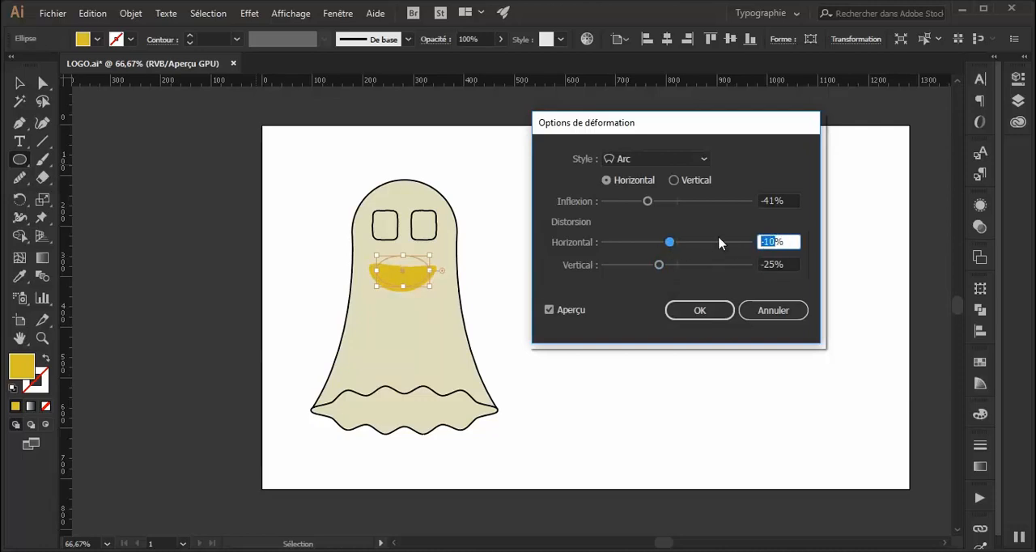
pyautogui.write('0')
pyautogui.click(778, 263)
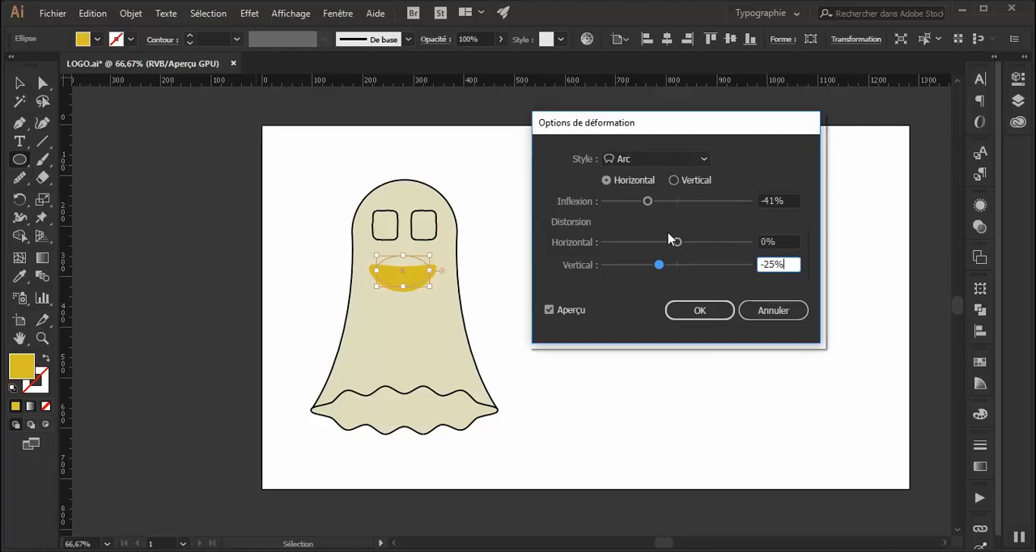
pyautogui.moveTo(649, 209); pyautogui.dragTo(651, 209)
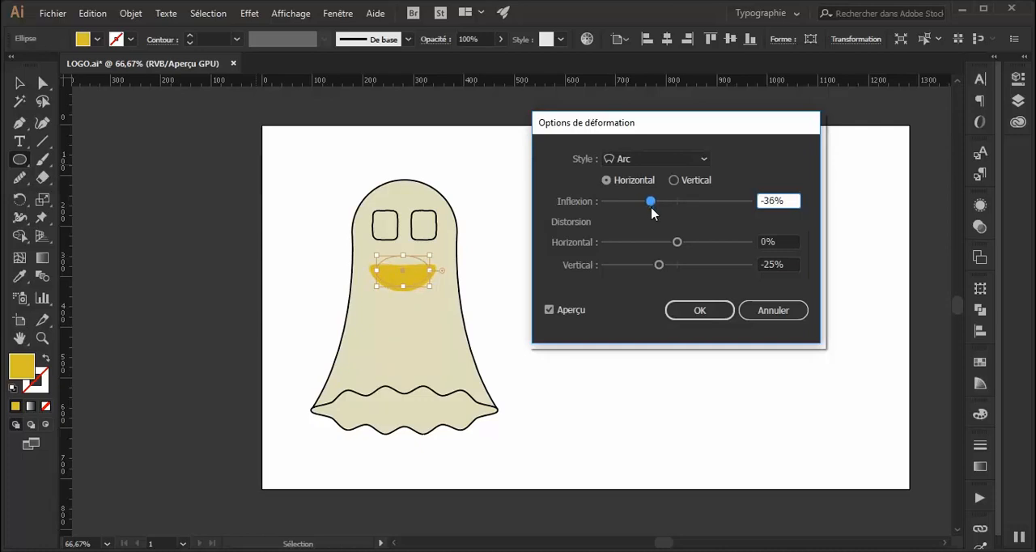
pyautogui.moveTo(657, 268); pyautogui.dragTo(655, 274)
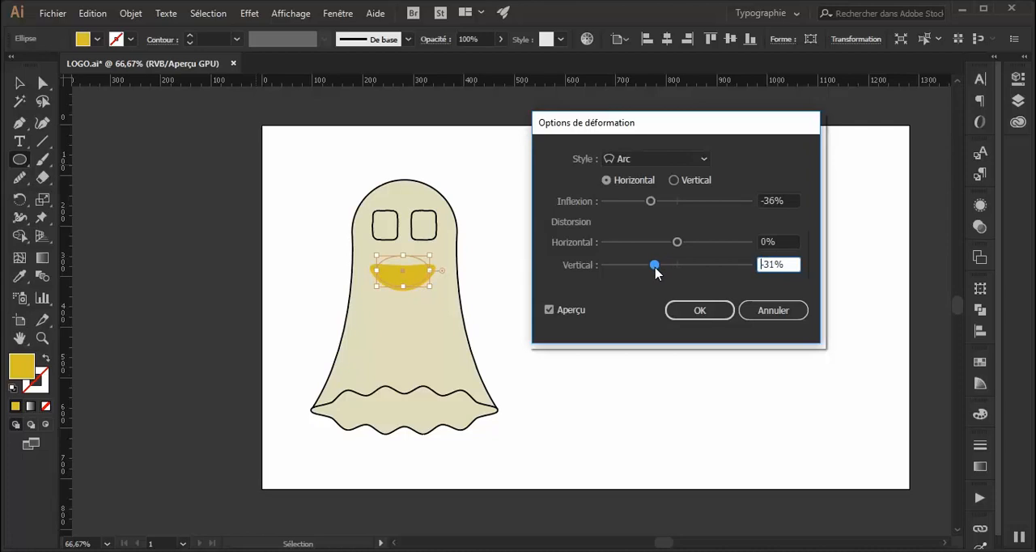
pyautogui.click(701, 312)
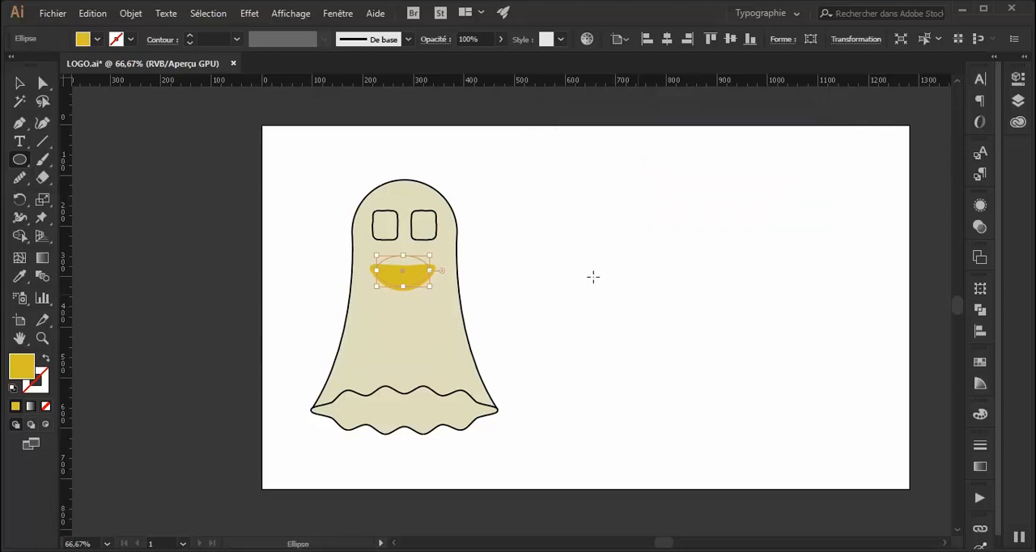
# Expand the appearance of the warped mouth into a plain path and select it.
pyautogui.click(130, 13)
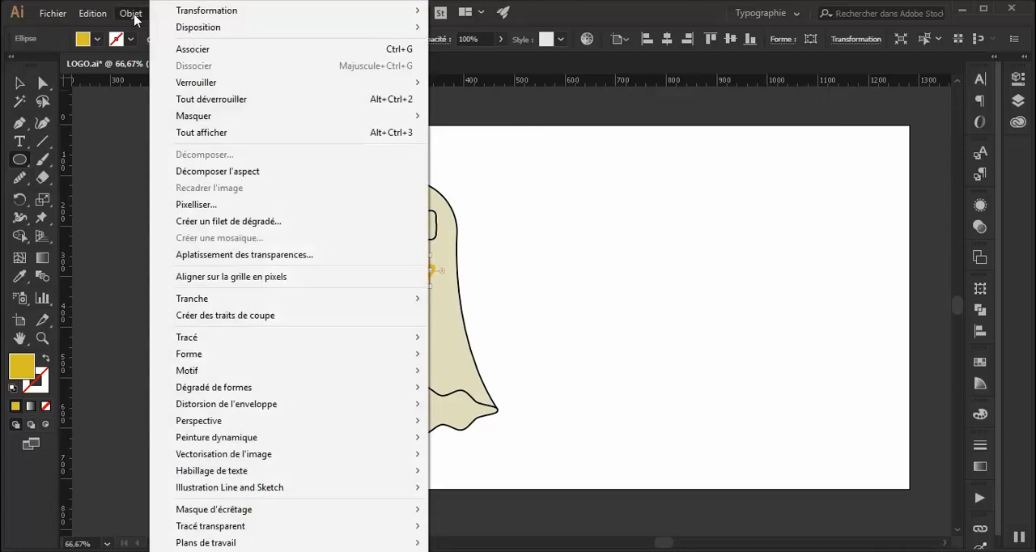
pyautogui.click(217, 171)
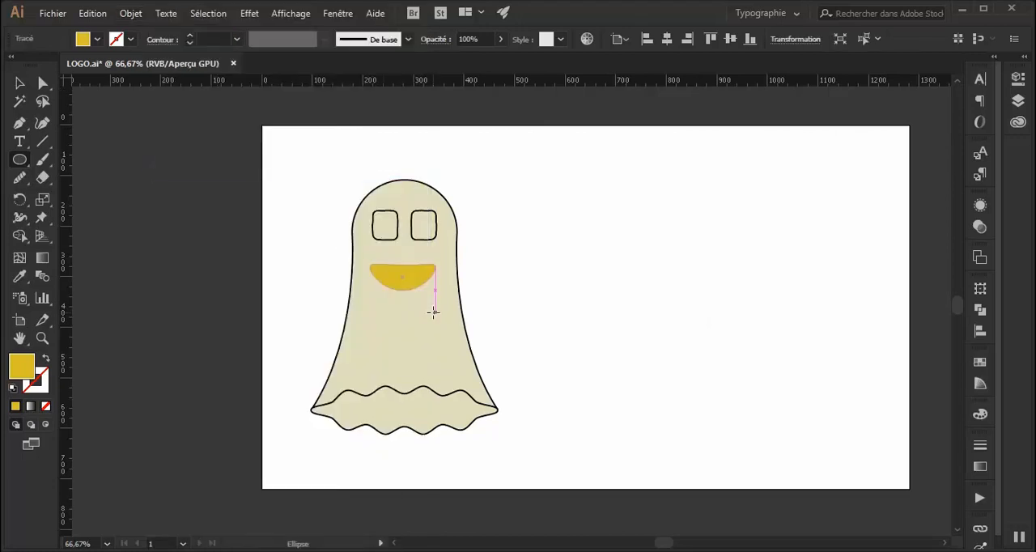
pyautogui.click(19, 82)
pyautogui.click(407, 276)
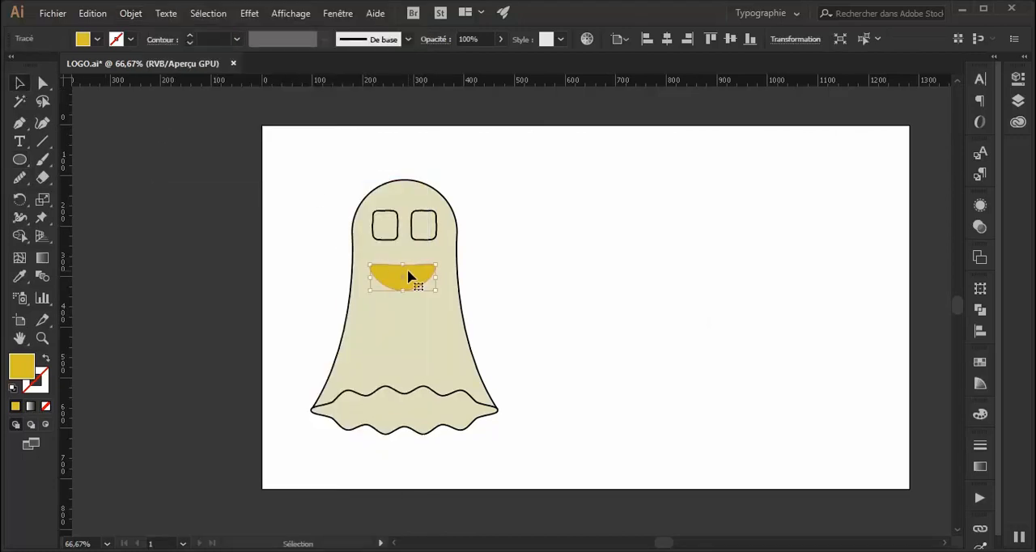
pyautogui.moveTo(410, 281); pyautogui.dragTo(609, 263)
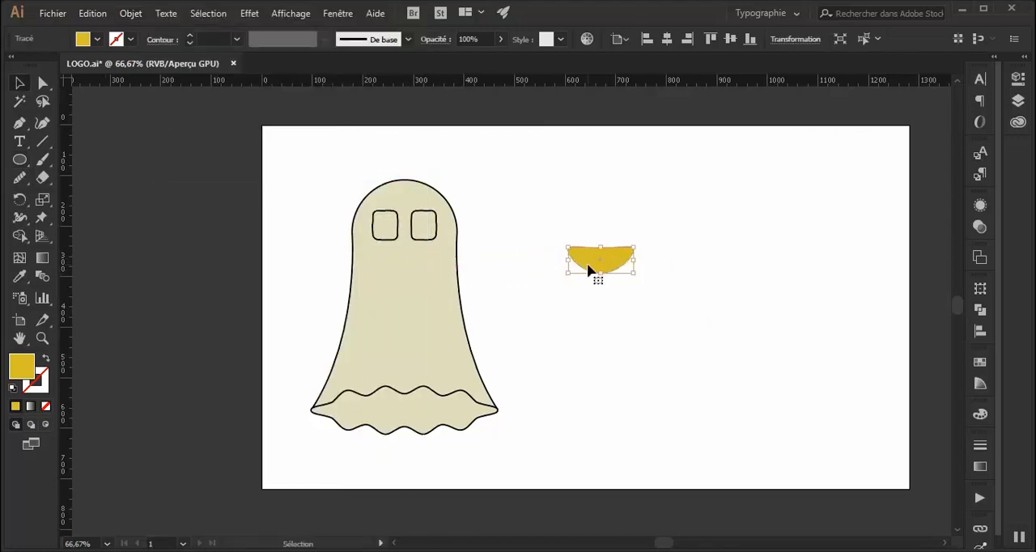
pyautogui.rightClick(600, 267)
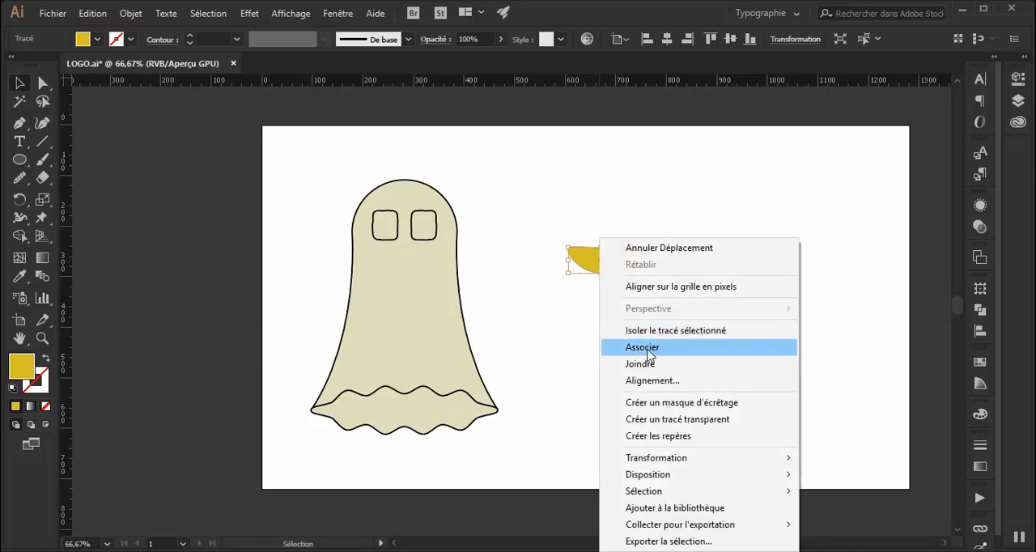
pyautogui.click(571, 301)
pyautogui.moveTo(586, 196); pyautogui.dragTo(609, 305)
pyautogui.click(405, 277)
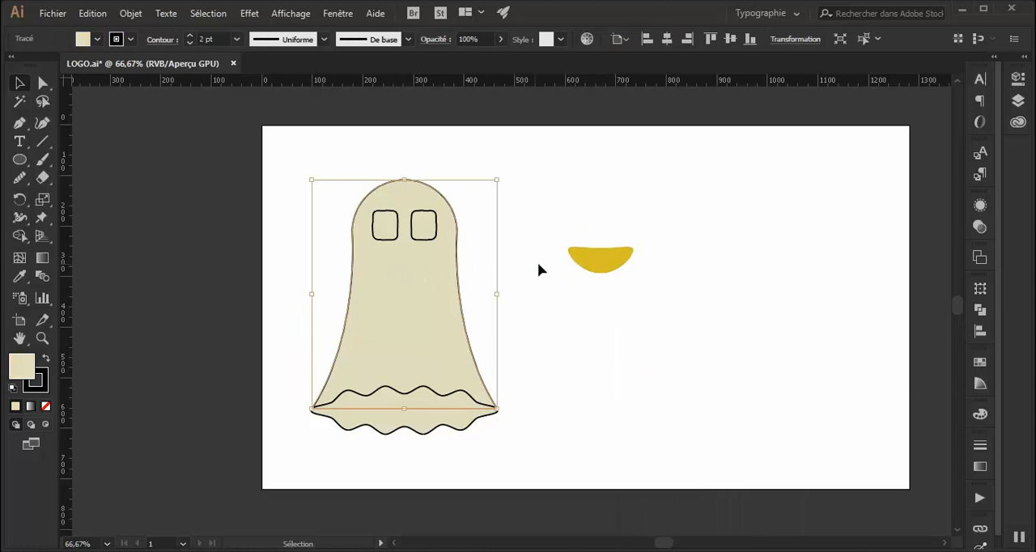
pyautogui.click(600, 258)
pyautogui.rightClick(600, 261)
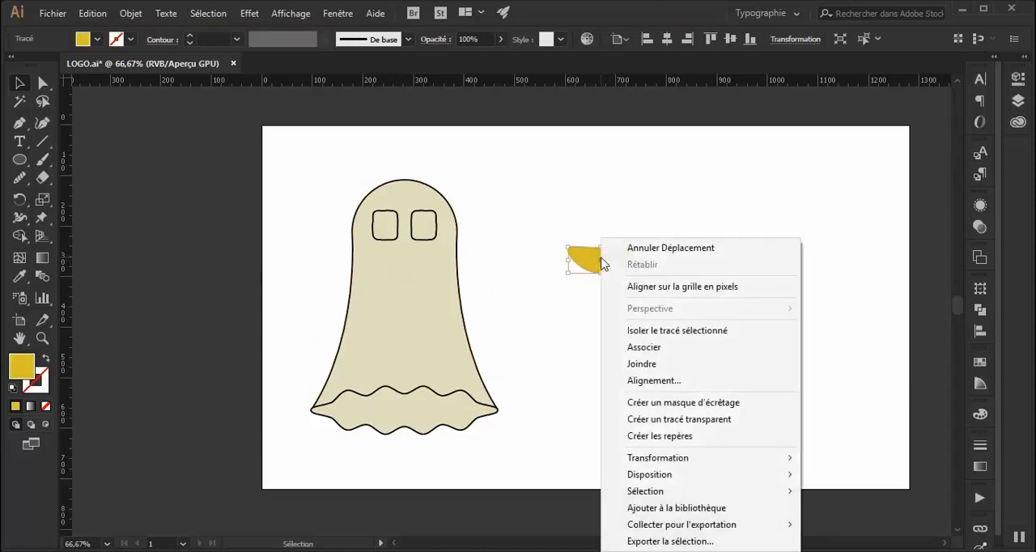
pyautogui.click(510, 330)
# Place the yellow mouth on the ghost's face, centred just below the two eyes.
pyautogui.moveTo(601, 261); pyautogui.dragTo(417, 273)
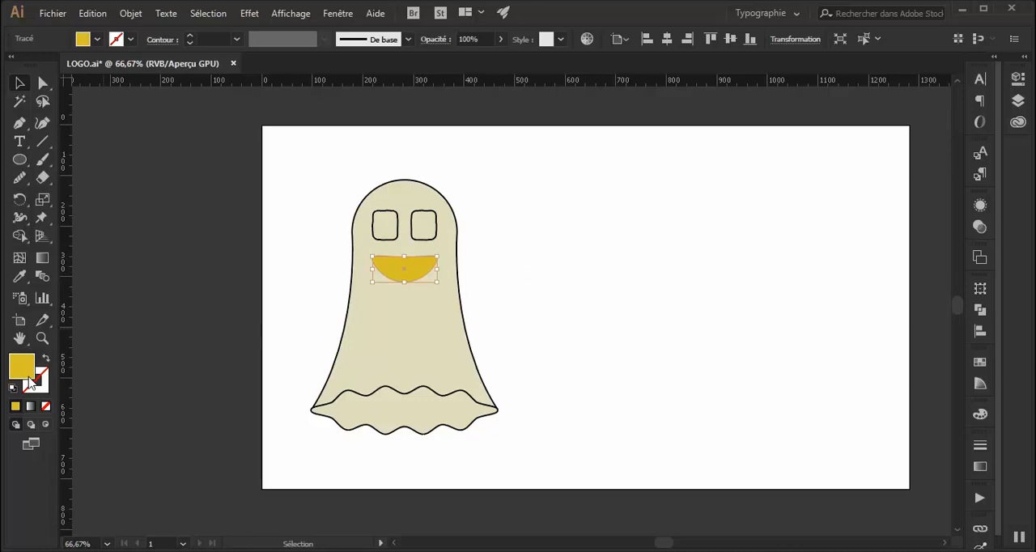
pyautogui.click(497, 322)
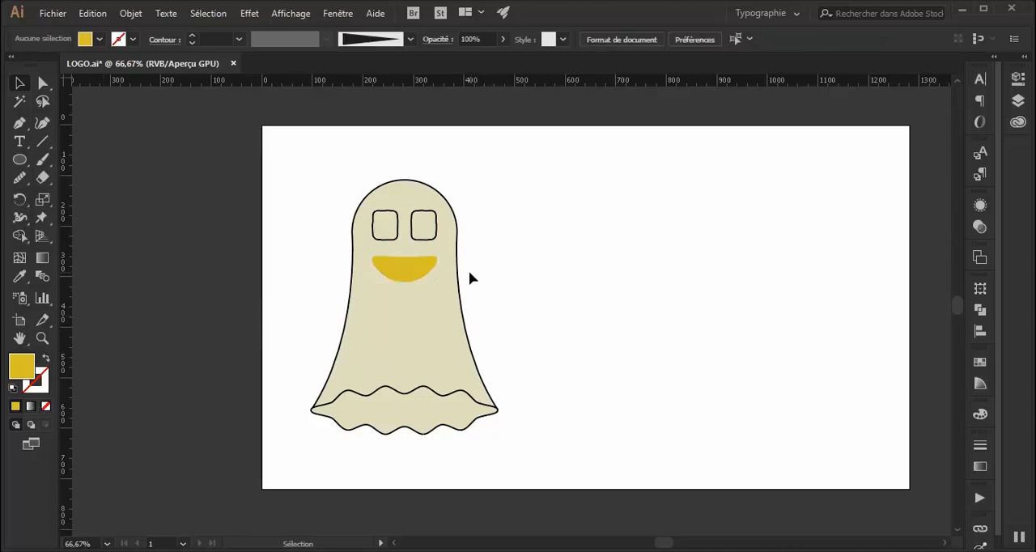
# Fill the ghost's wavy base with the darker beige #c4be9b.
pyautogui.click(382, 414)
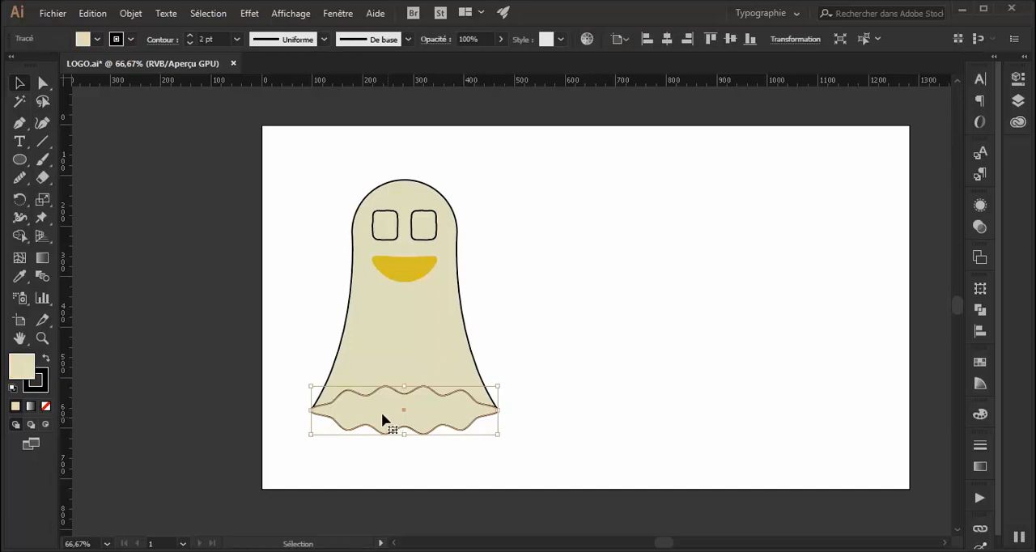
pyautogui.doubleClick(20, 369)
pyautogui.click(326, 289)
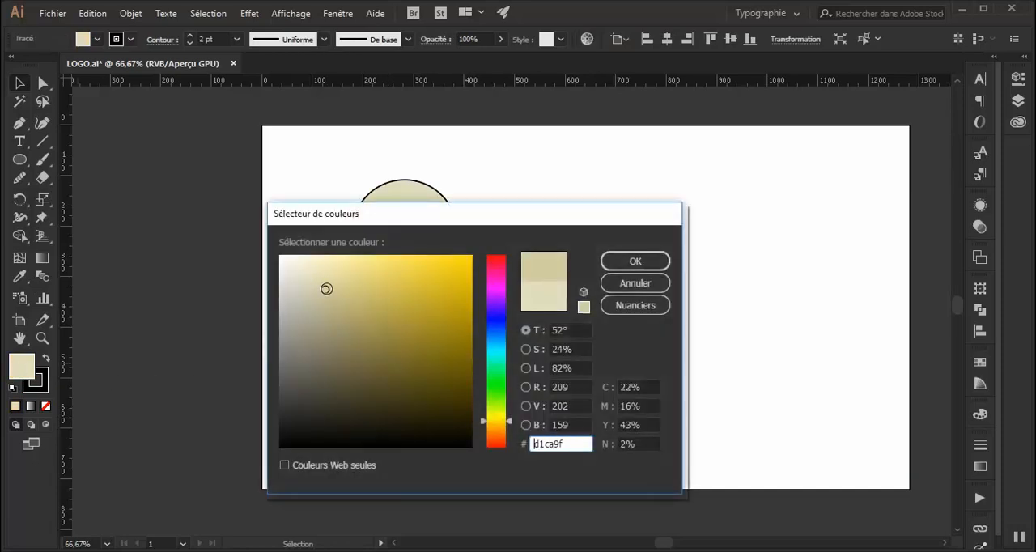
pyautogui.click(319, 300)
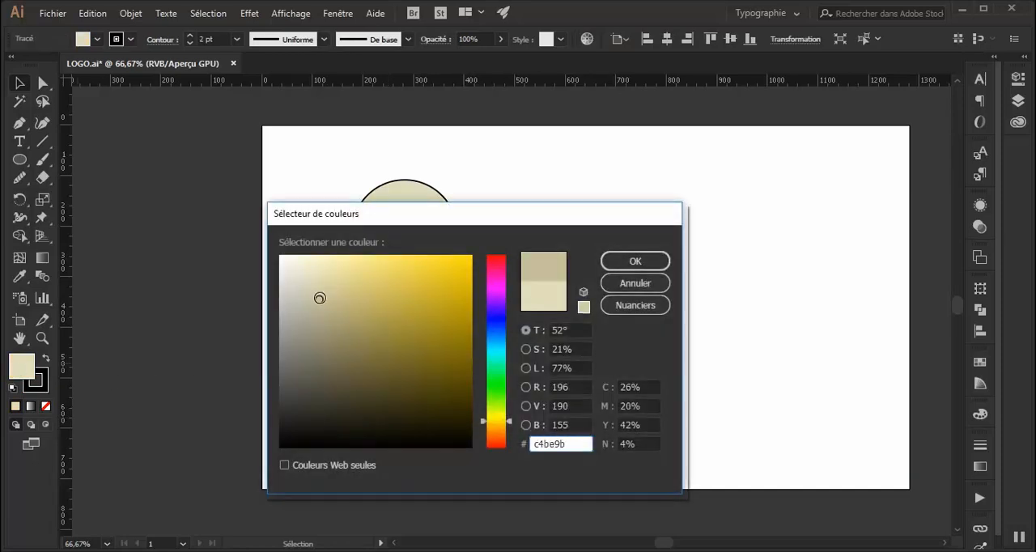
pyautogui.click(621, 262)
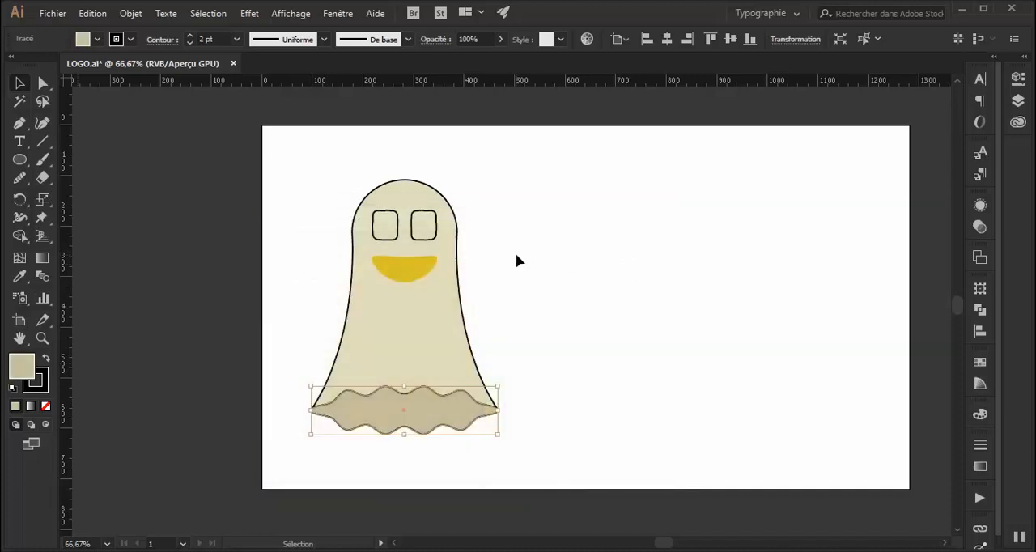
pyautogui.click(515, 254)
# Copy the wavy base's fill and stroke onto the mouth and both eyes with the Eyedropper.
pyautogui.click(407, 273)
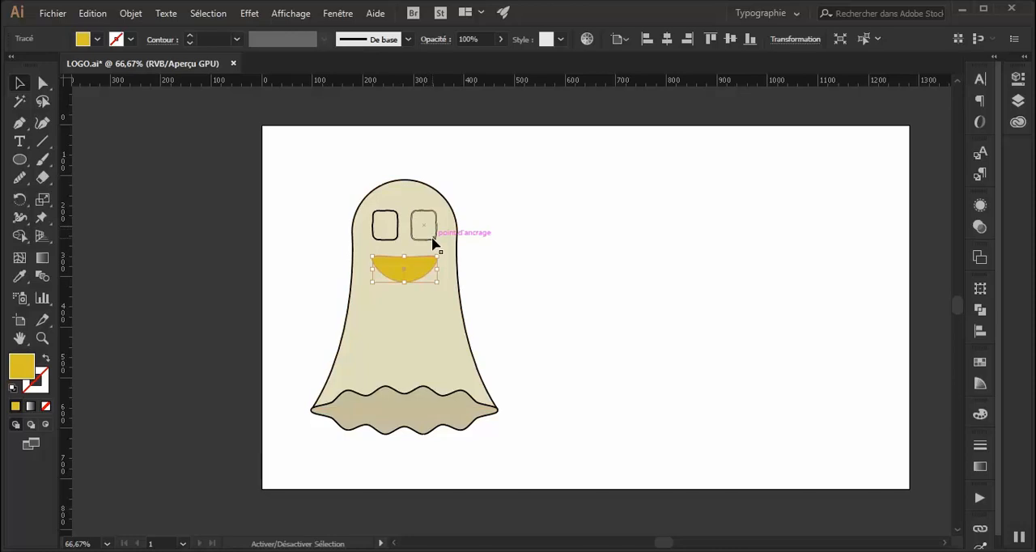
pyautogui.keyDown('shift'); pyautogui.click(434, 242); pyautogui.keyUp('shift')
pyautogui.keyDown('shift'); pyautogui.click(397, 241); pyautogui.keyUp('shift')
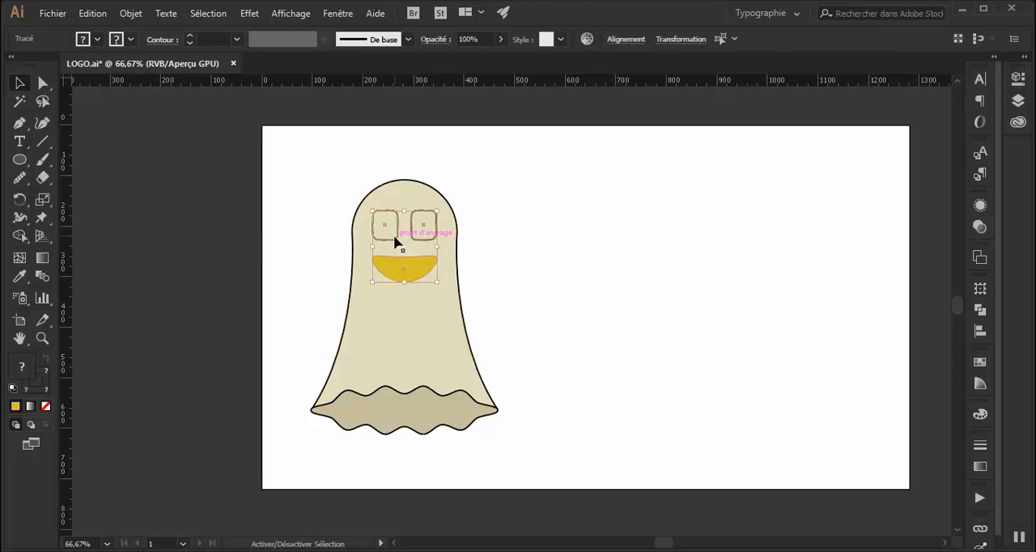
pyautogui.click(20, 276)
pyautogui.click(400, 407)
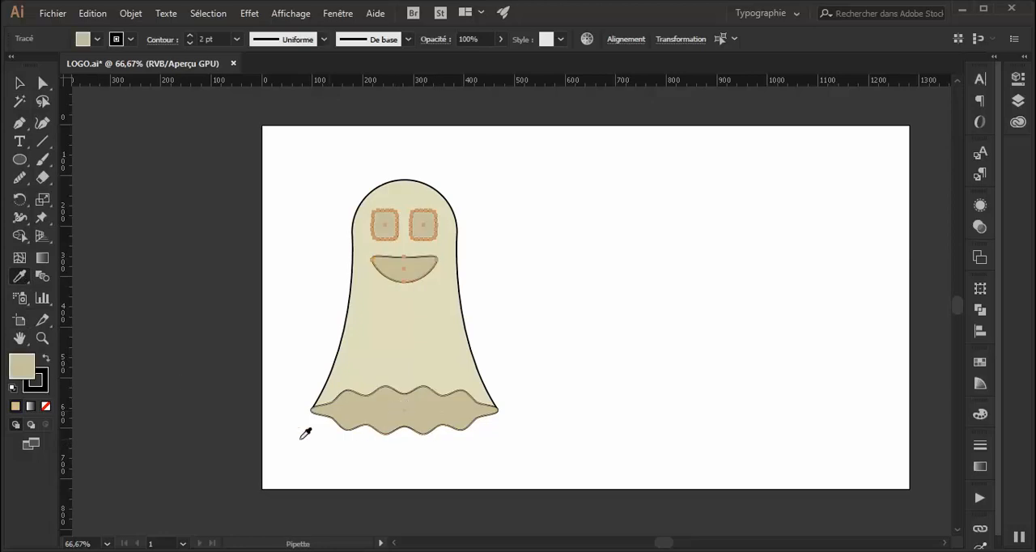
pyautogui.click(19, 83)
pyautogui.click(572, 277)
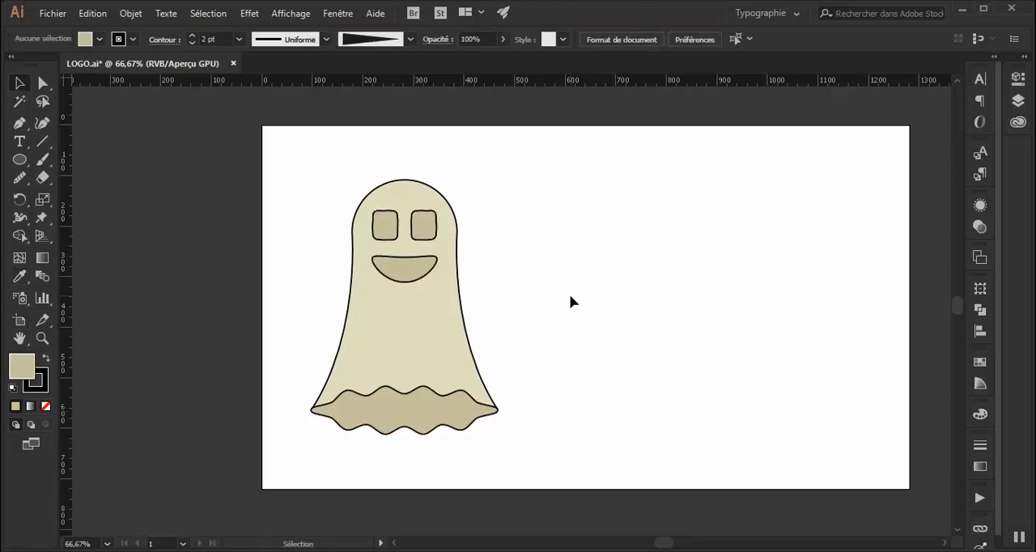
# Group the wavy base, the mouth and both eyes.
pyautogui.click(441, 423)
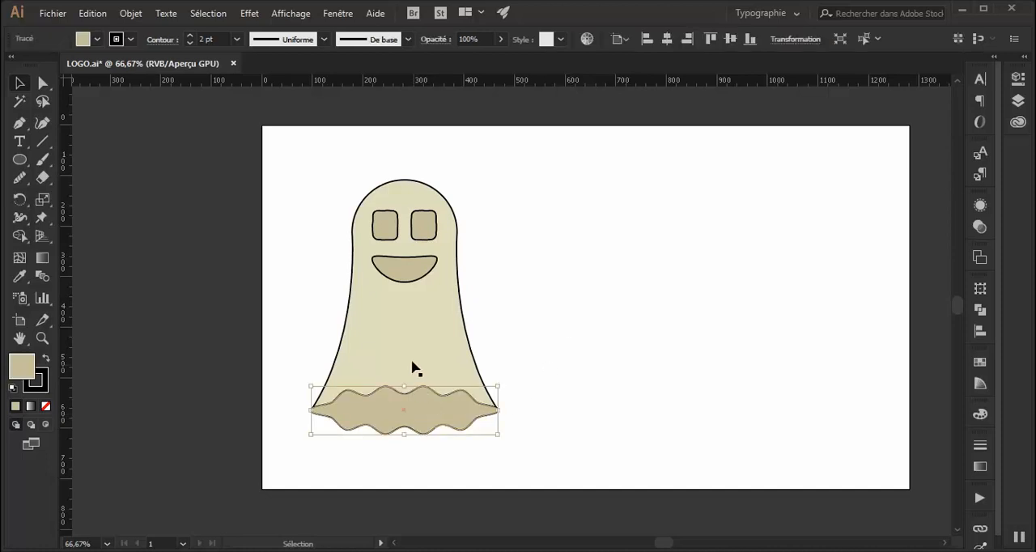
pyautogui.keyDown('shift'); pyautogui.click(417, 262); pyautogui.keyUp('shift')
pyautogui.keyDown('shift'); pyautogui.click(423, 233); pyautogui.keyUp('shift')
pyautogui.keyDown('shift'); pyautogui.click(392, 230); pyautogui.keyUp('shift')
pyautogui.rightClick(390, 230)
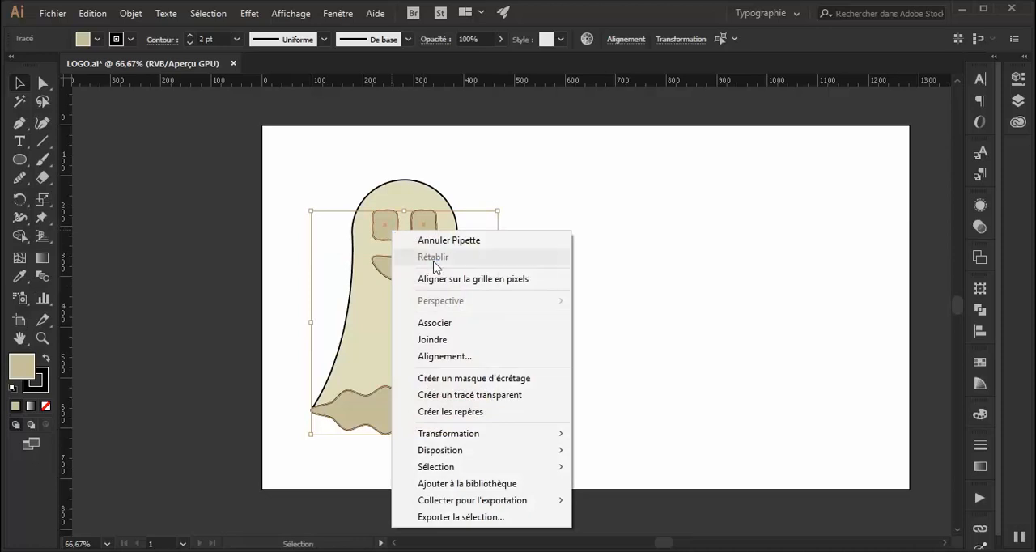
pyautogui.click(458, 327)
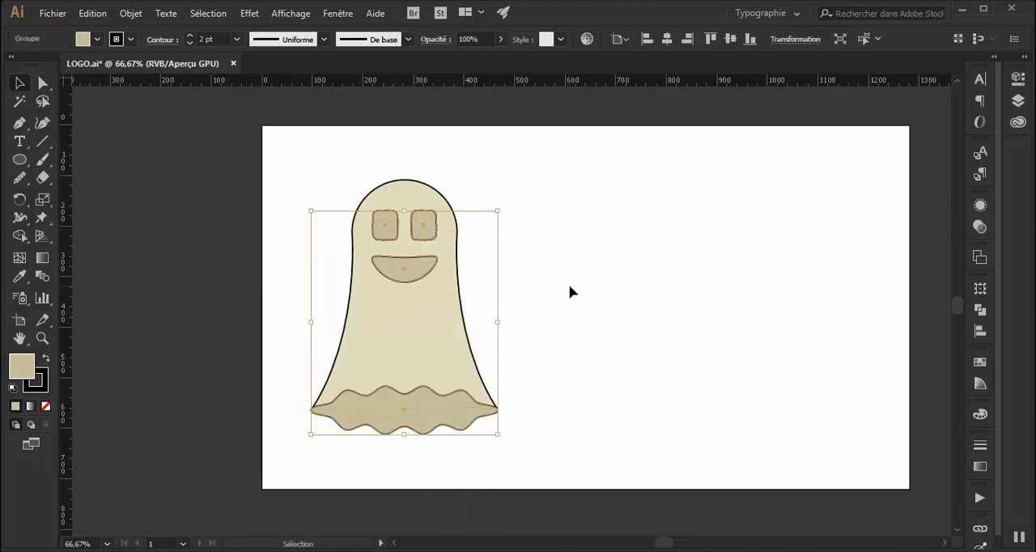
pyautogui.click(570, 291)
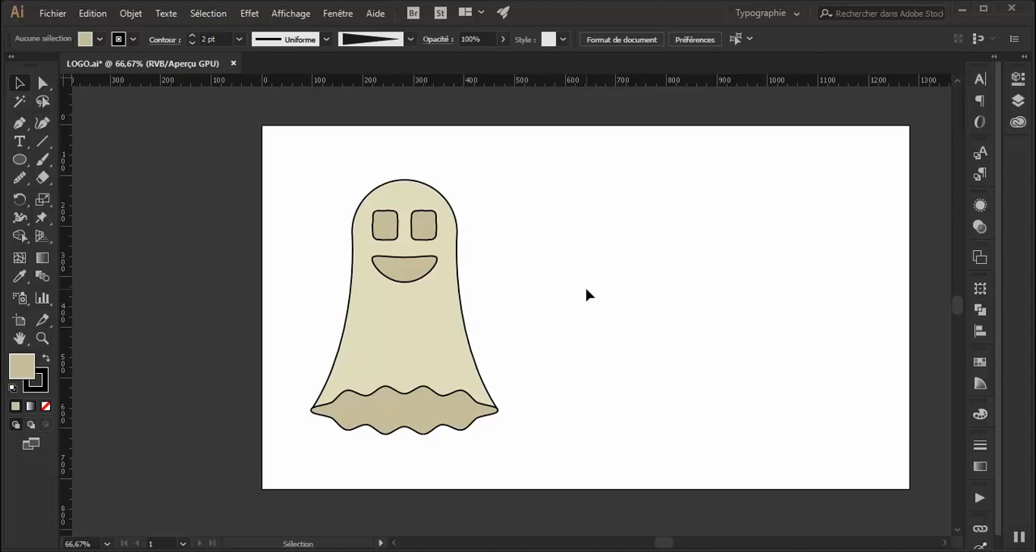
# Ungroup the wavy base, mouth and eyes into separate paths.
pyautogui.moveTo(555, 170); pyautogui.dragTo(475, 300)
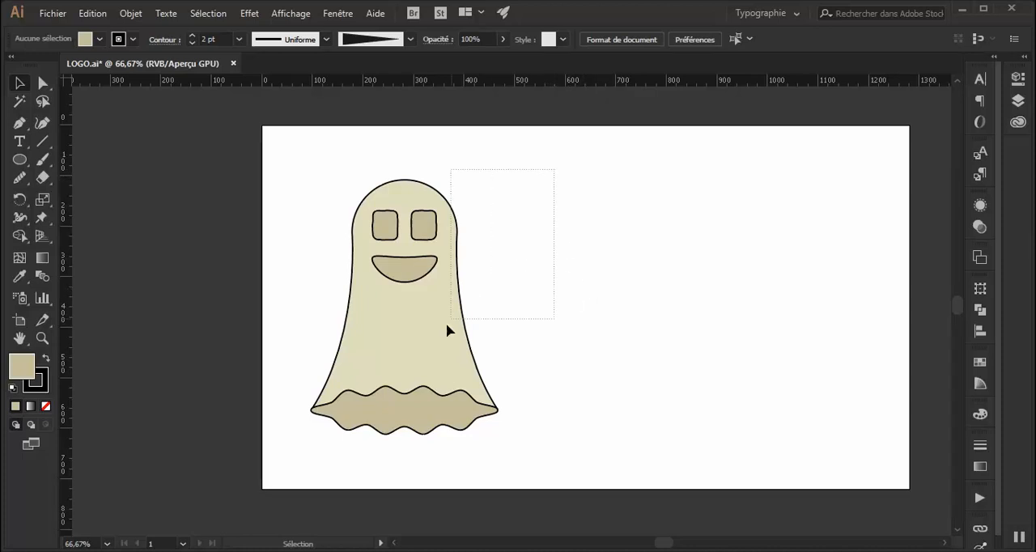
pyautogui.moveTo(295, 439); pyautogui.dragTo(284, 448)
pyautogui.click(627, 385)
pyautogui.hotkey('ctrl', '1')
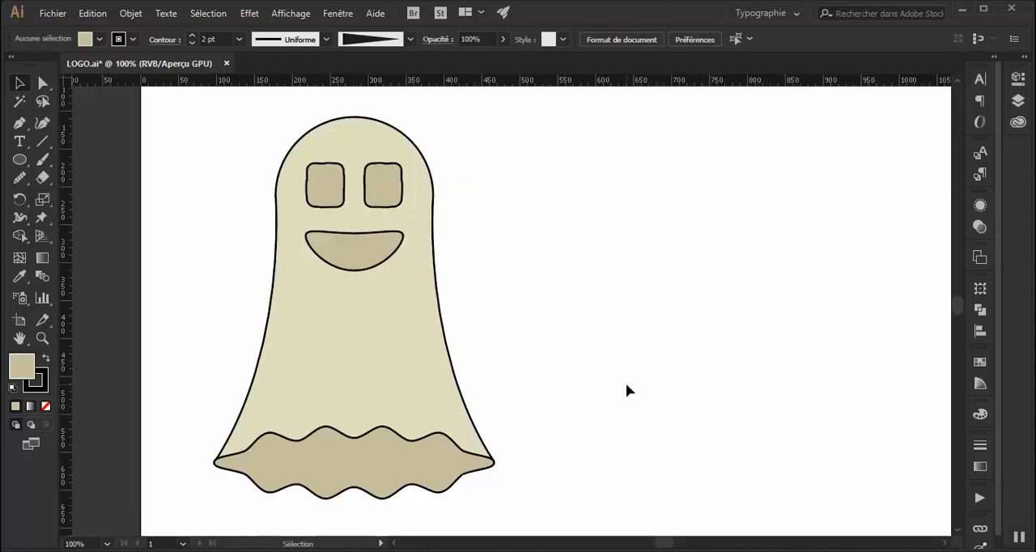
pyautogui.scroll(1, 626, 384)
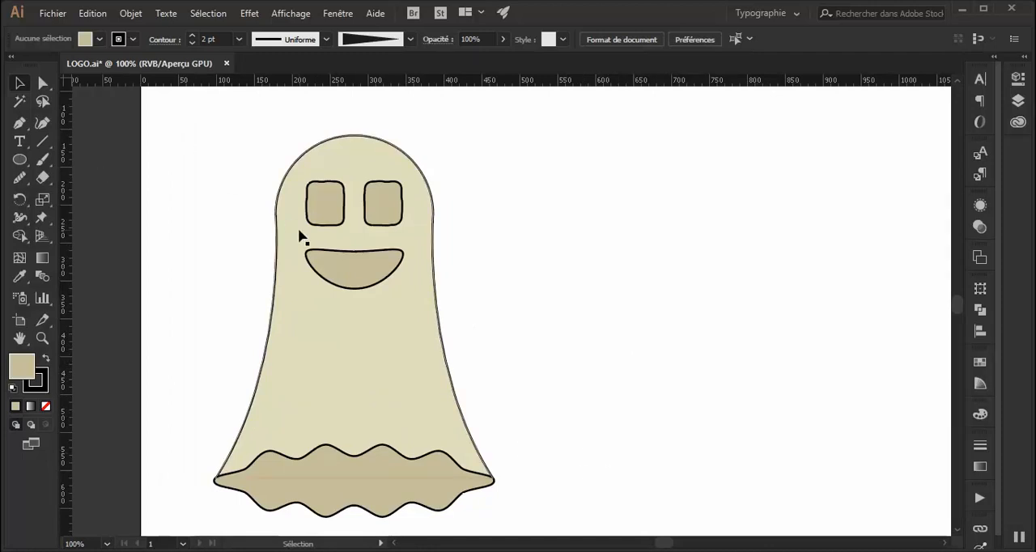
pyautogui.click(337, 257)
pyautogui.rightClick(336, 259)
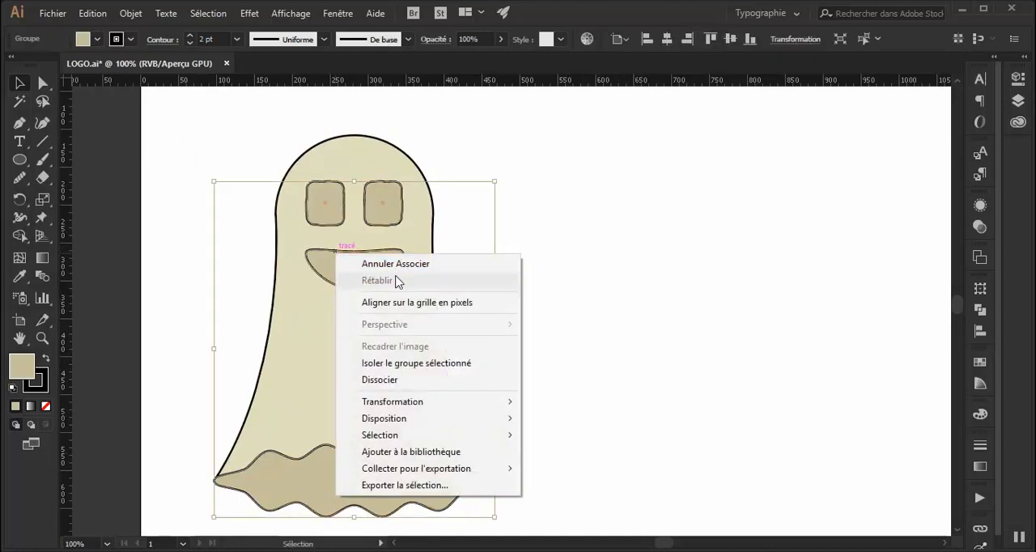
pyautogui.click(397, 380)
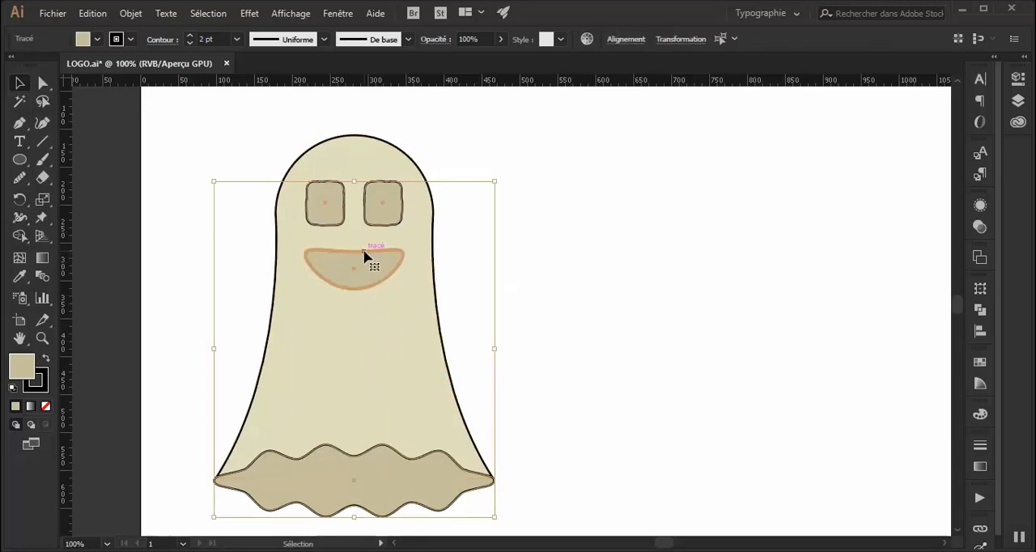
pyautogui.click(556, 277)
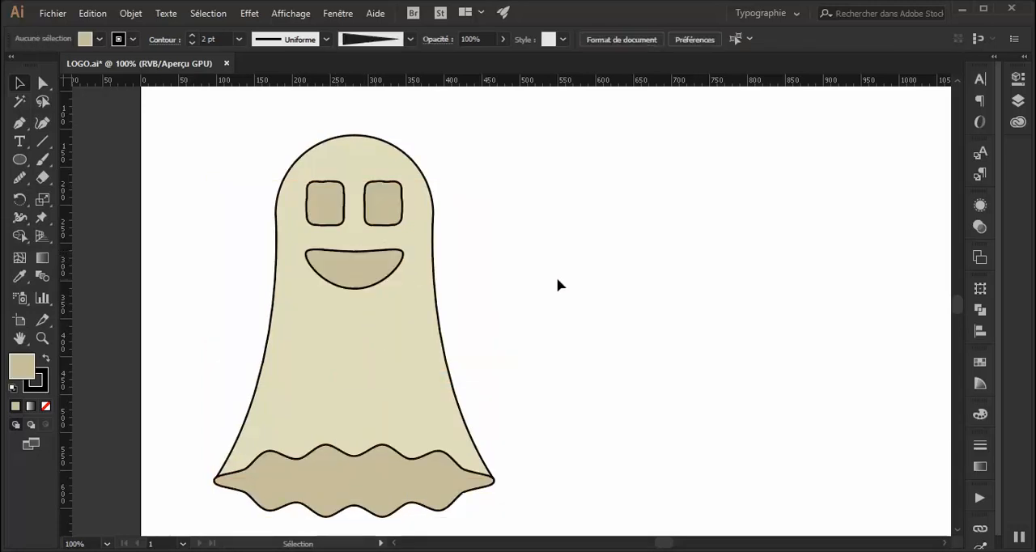
# Duplicate the mouth onto the empty artboard area beside the ghost's head.
pyautogui.click(375, 258)
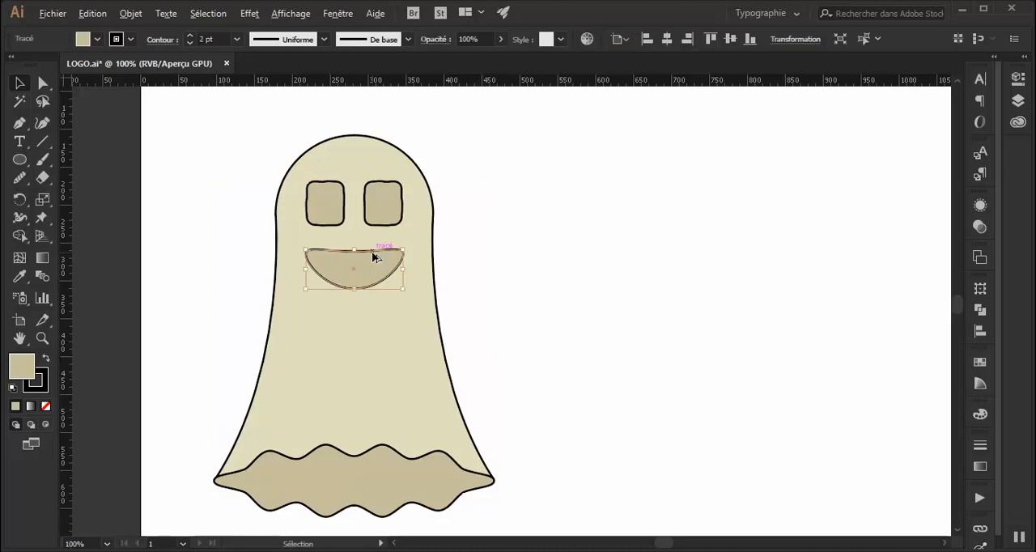
pyautogui.keyDown('alt'); pyautogui.moveTo(375, 258); pyautogui.dragTo(590, 235); pyautogui.keyUp('alt')
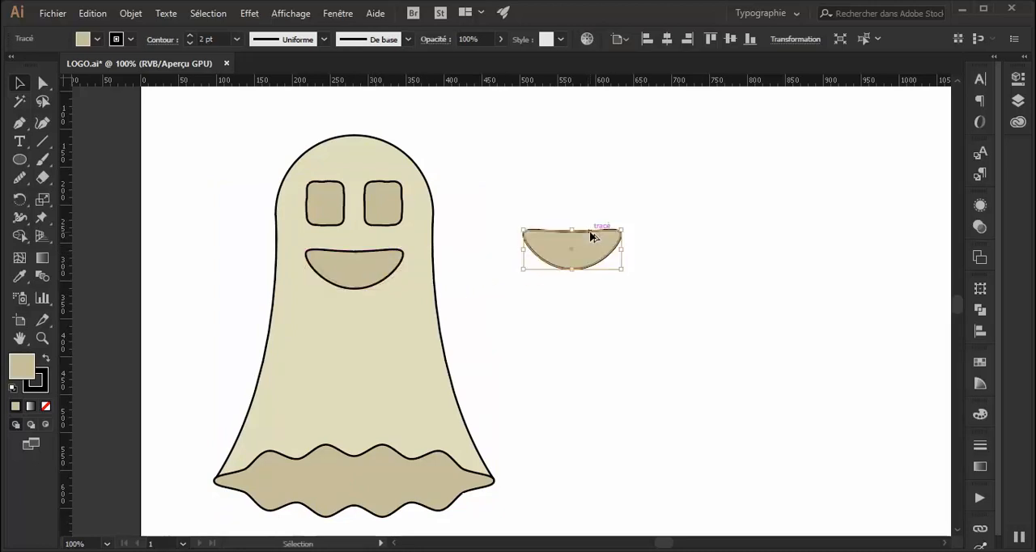
pyautogui.click(629, 321)
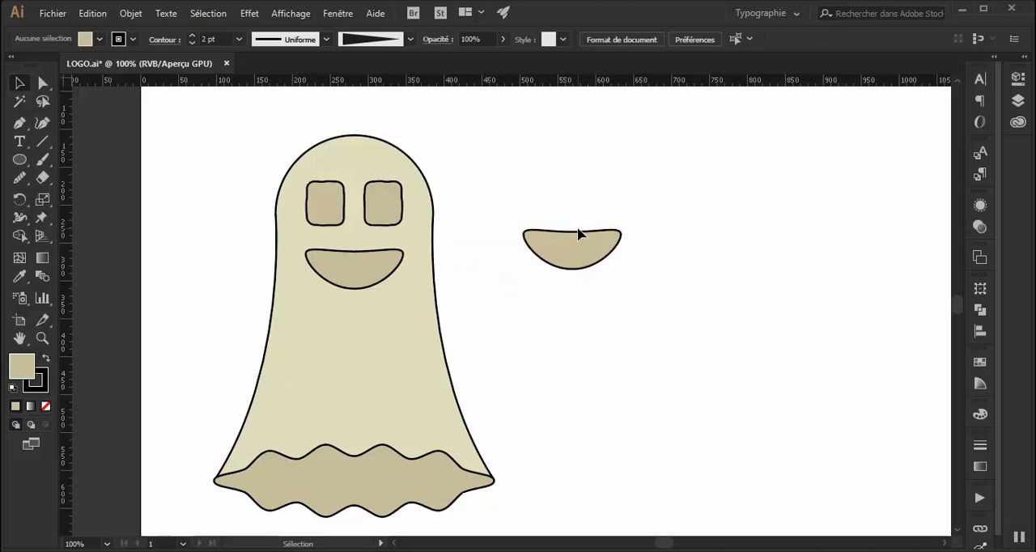
# Draw a rounded-rectangle tooth about 46 by 33 px and place it, slightly tilted, over the middle of the duplicate mouth's upper edge.
pyautogui.moveTo(22, 156); pyautogui.dragTo(68, 179)
pyautogui.moveTo(542, 289); pyautogui.dragTo(577, 314)
pyautogui.click(20, 83)
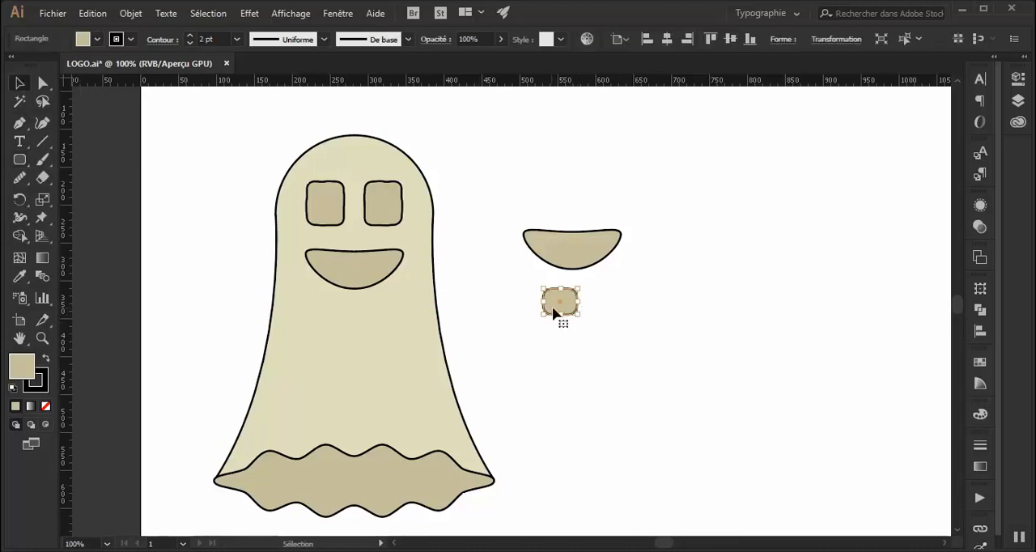
pyautogui.moveTo(556, 296); pyautogui.dragTo(572, 225)
pyautogui.click(646, 298)
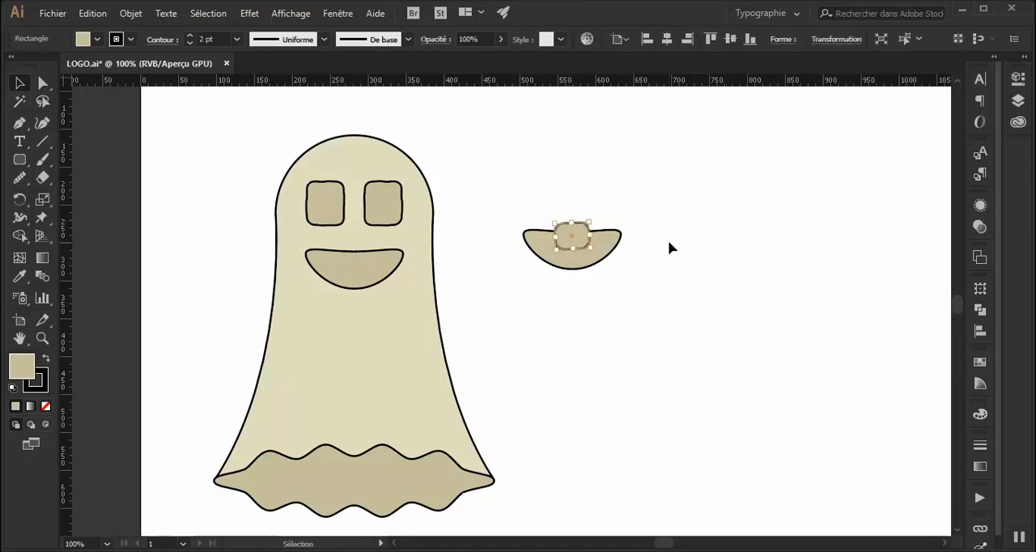
# Roughen the tooth with a relative size of 1%, a detail of 2 per inch and smooth points.
pyautogui.click(243, 14)
pyautogui.moveTo(319, 132)
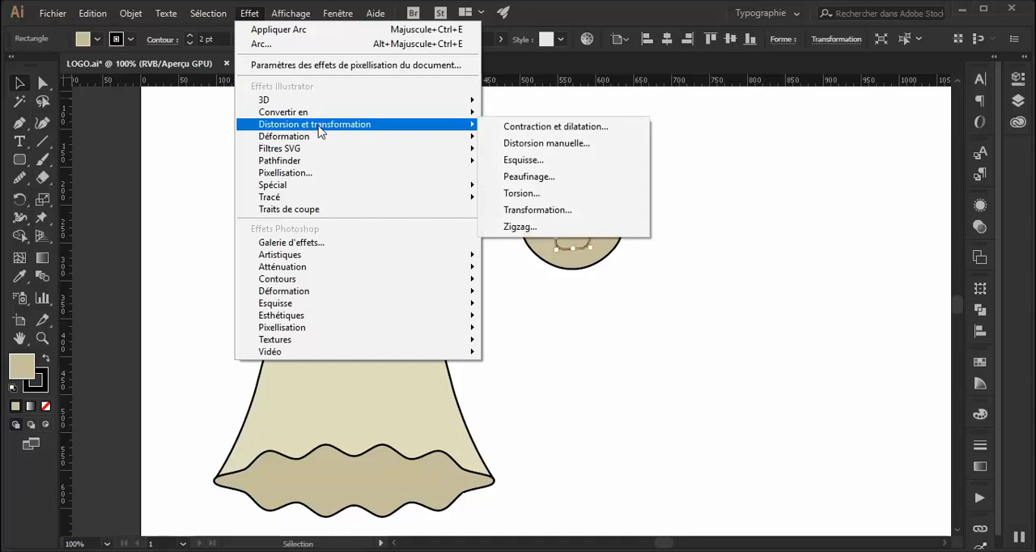
pyautogui.click(523, 159)
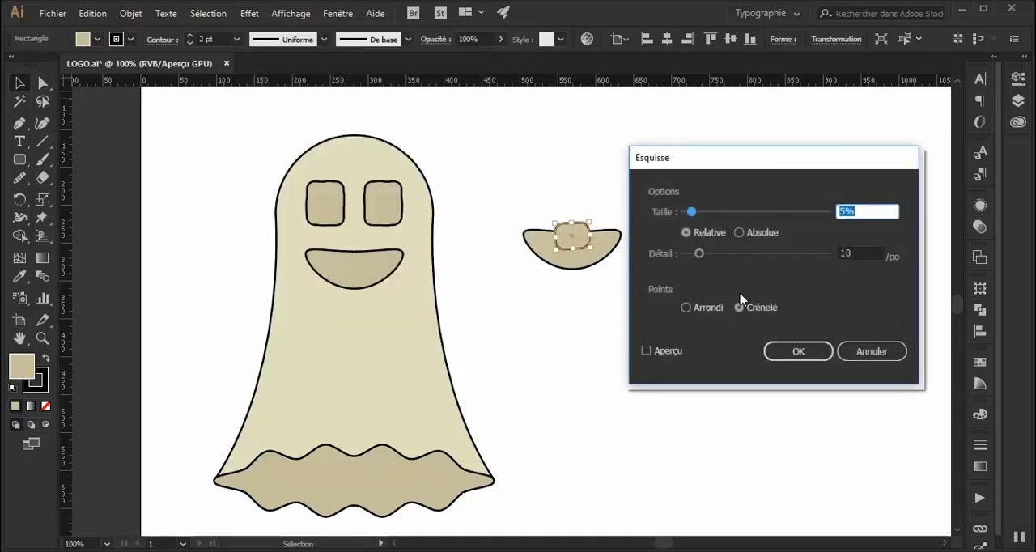
pyautogui.click(647, 350)
pyautogui.click(708, 308)
pyautogui.moveTo(699, 254); pyautogui.dragTo(695, 253)
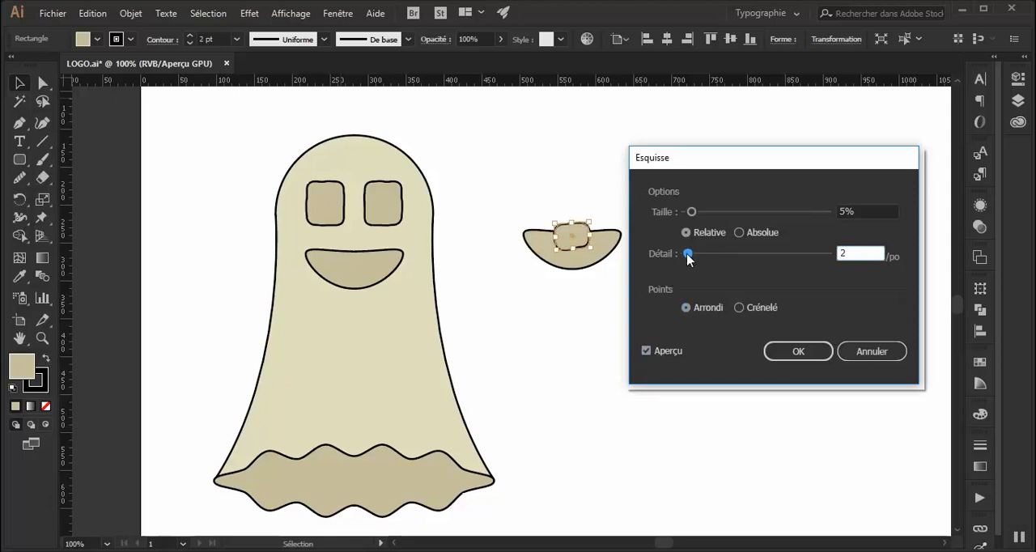
pyautogui.moveTo(687, 214); pyautogui.dragTo(685, 213)
pyautogui.click(800, 353)
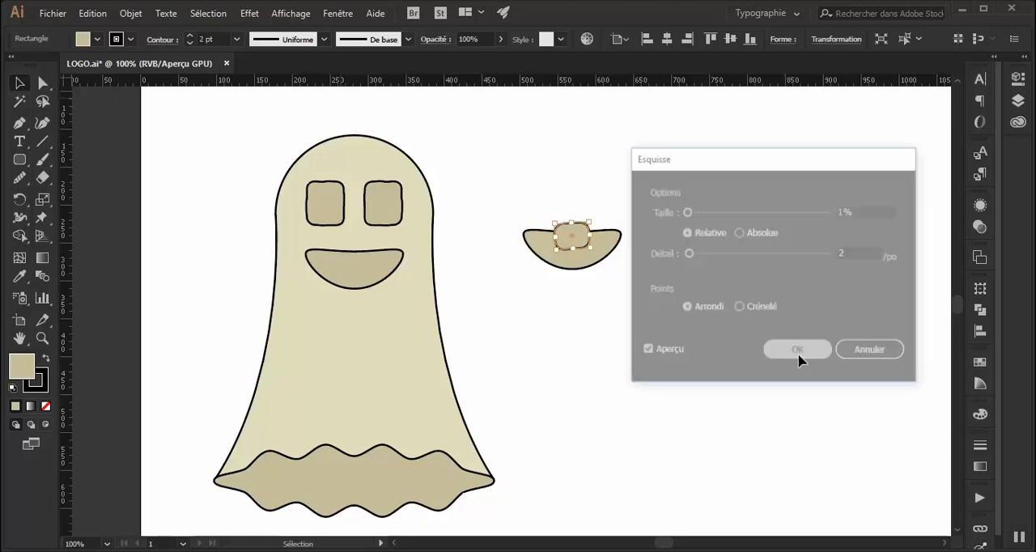
pyautogui.click(657, 316)
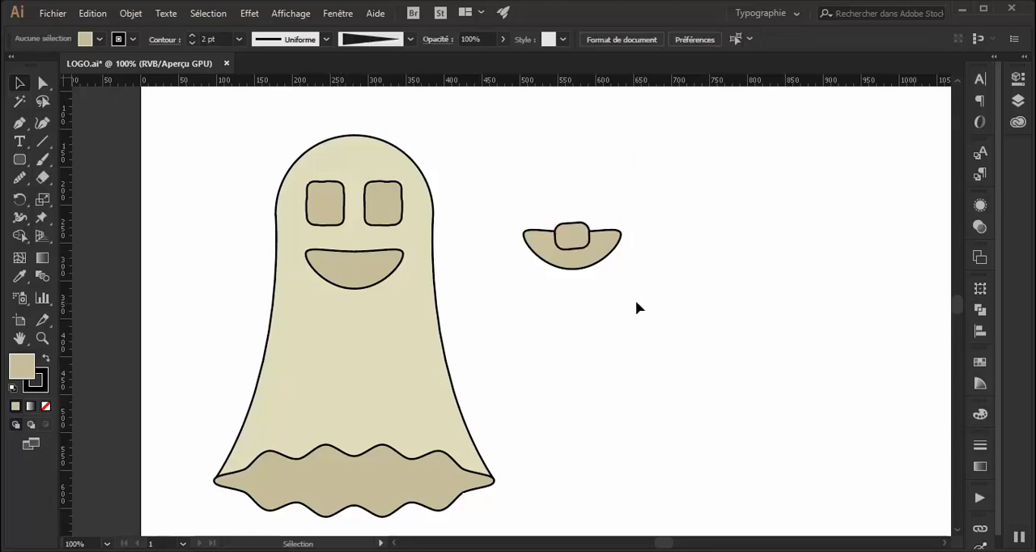
# Fill the tooth with white.
pyautogui.click(585, 248)
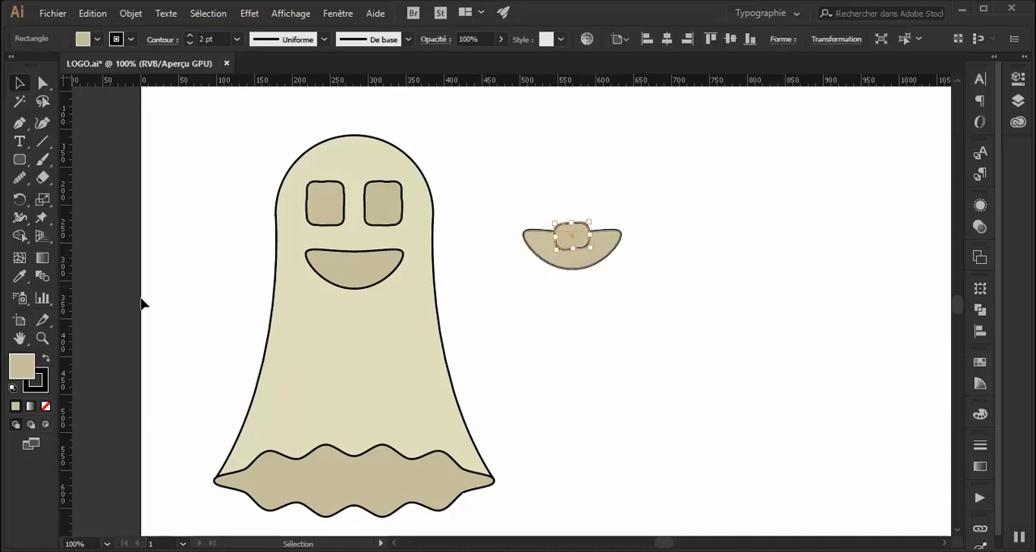
pyautogui.doubleClick(21, 366)
pyautogui.click(278, 261)
pyautogui.moveTo(277, 261); pyautogui.dragTo(276, 249)
pyautogui.click(633, 261)
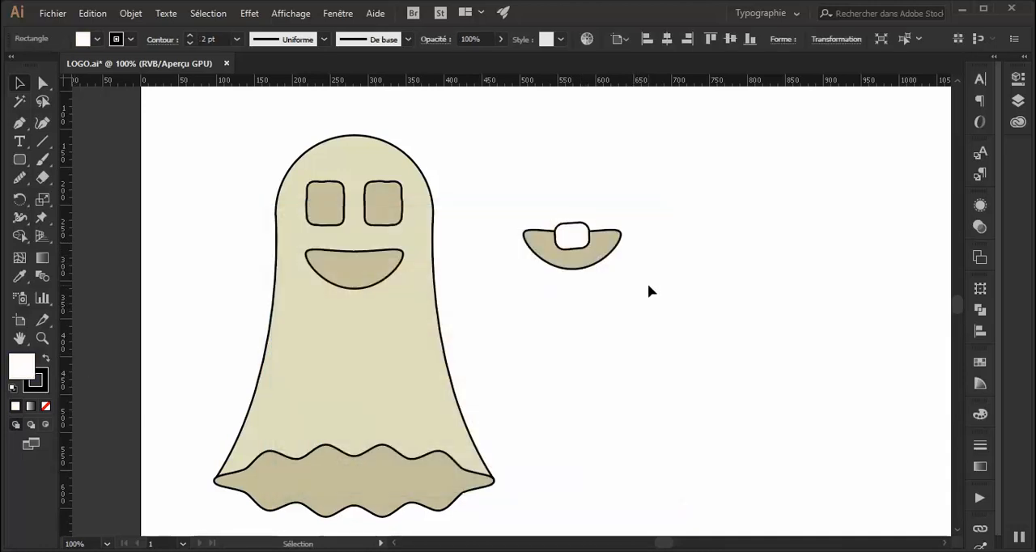
pyautogui.click(639, 285)
# Bring the duplicate mouth to the front, above the white tooth.
pyautogui.click(605, 260)
pyautogui.rightClick(605, 239)
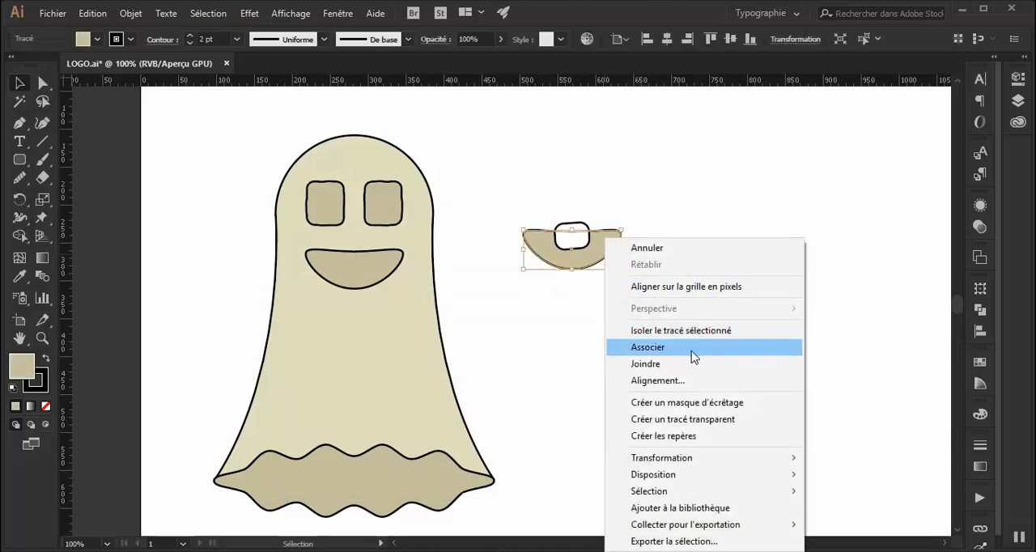
pyautogui.moveTo(721, 476)
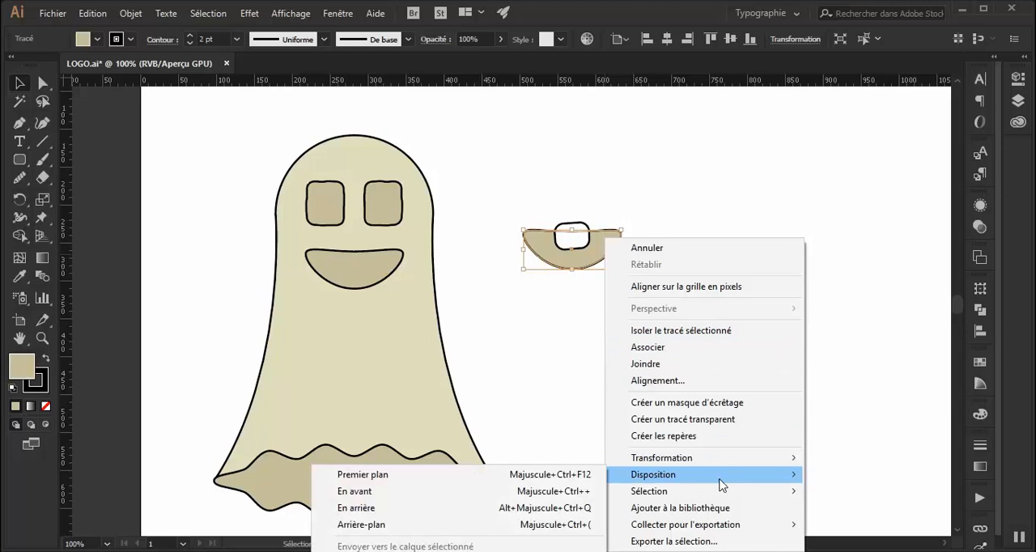
pyautogui.click(479, 474)
pyautogui.click(661, 172)
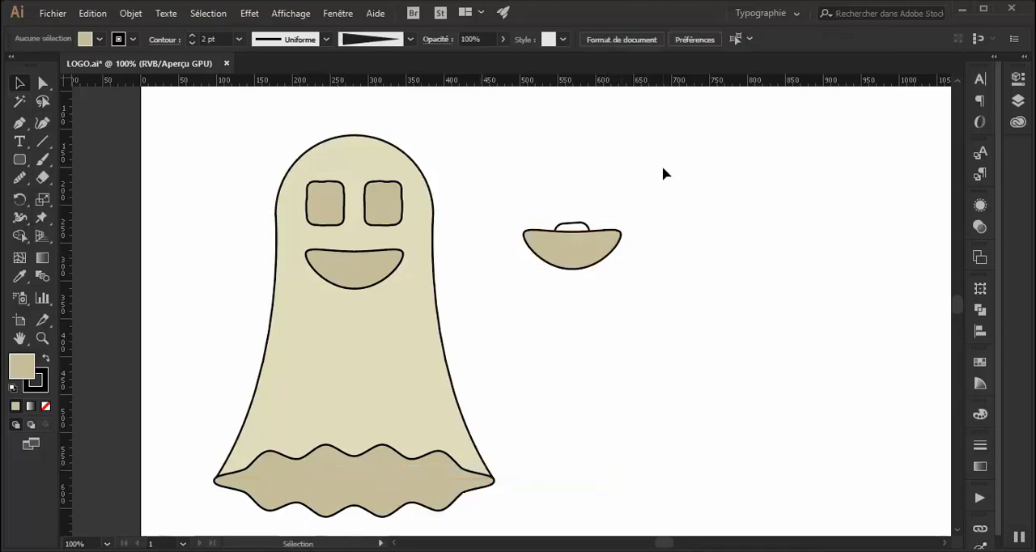
# Clip the white tooth inside the duplicate mouth with a clipping mask.
pyautogui.moveTo(554, 306); pyautogui.dragTo(527, 321)
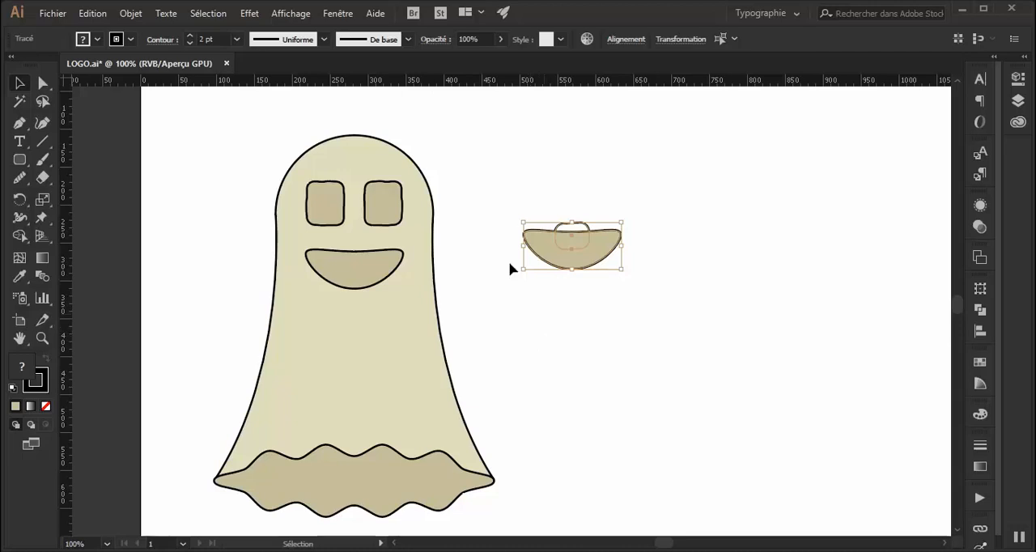
pyautogui.click(129, 13)
pyautogui.moveTo(252, 515)
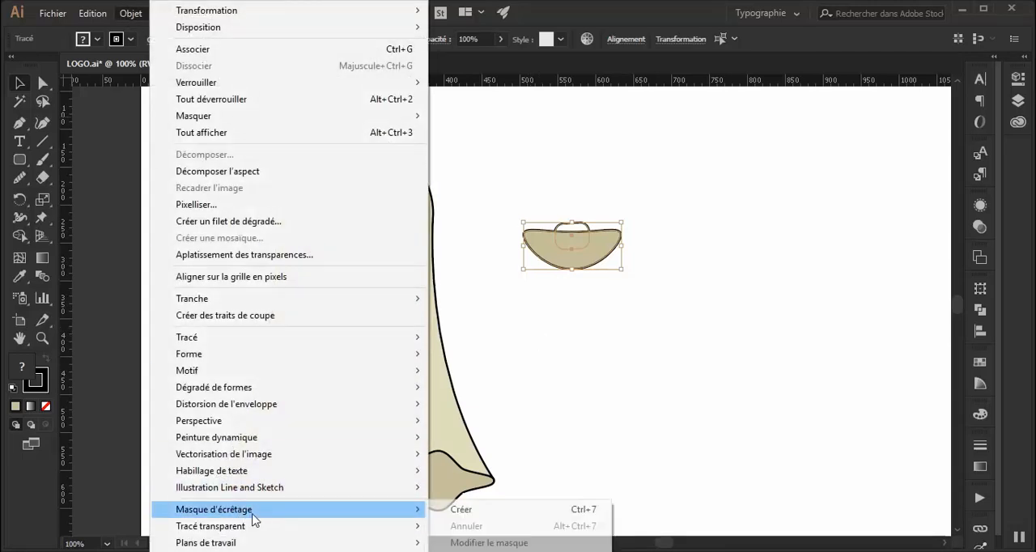
pyautogui.click(491, 513)
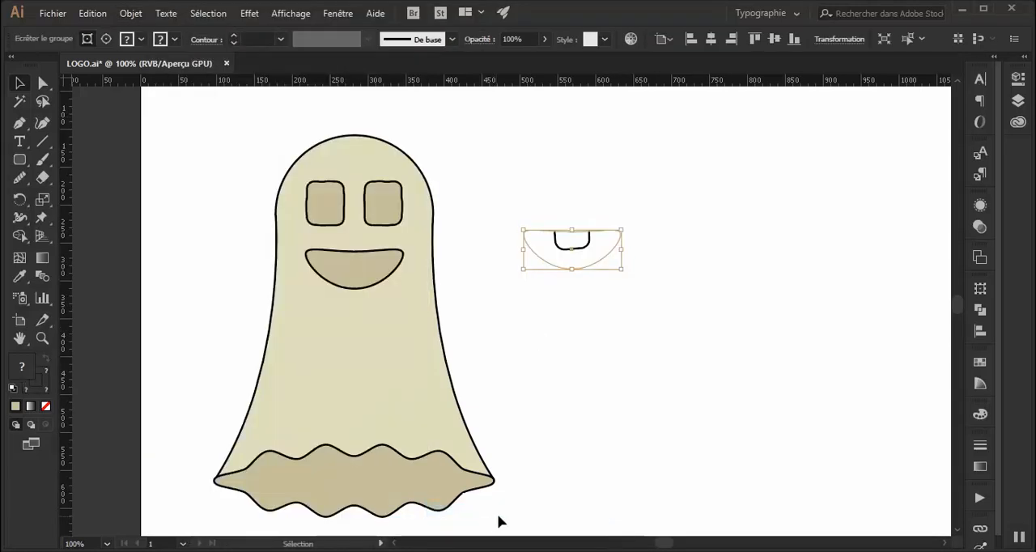
# Move the clipped tooth onto the ghost's mouth so that the mask outline aligns with the mouth shape.
pyautogui.click(631, 395)
pyautogui.click(584, 249)
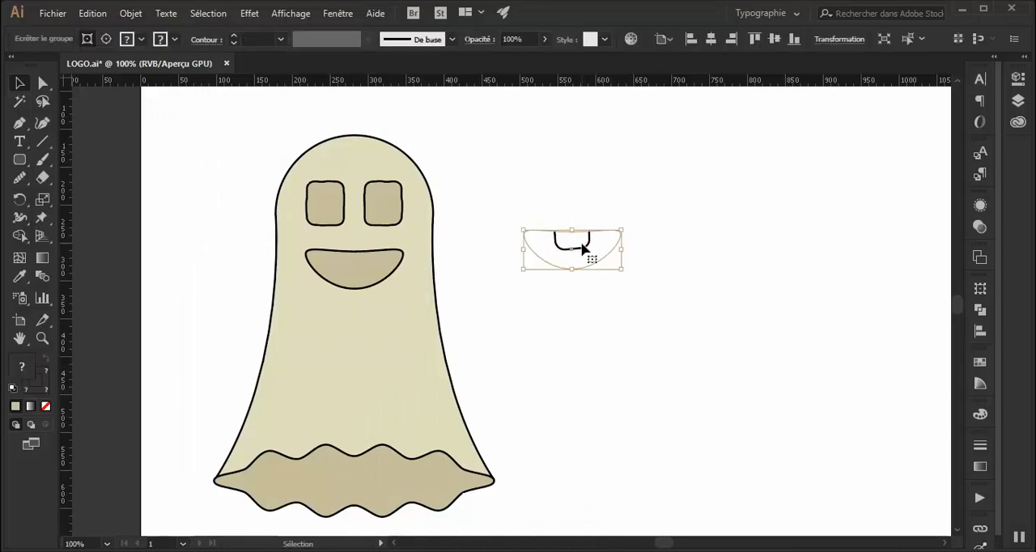
pyautogui.click(674, 195)
pyautogui.moveTo(521, 276); pyautogui.dragTo(322, 254)
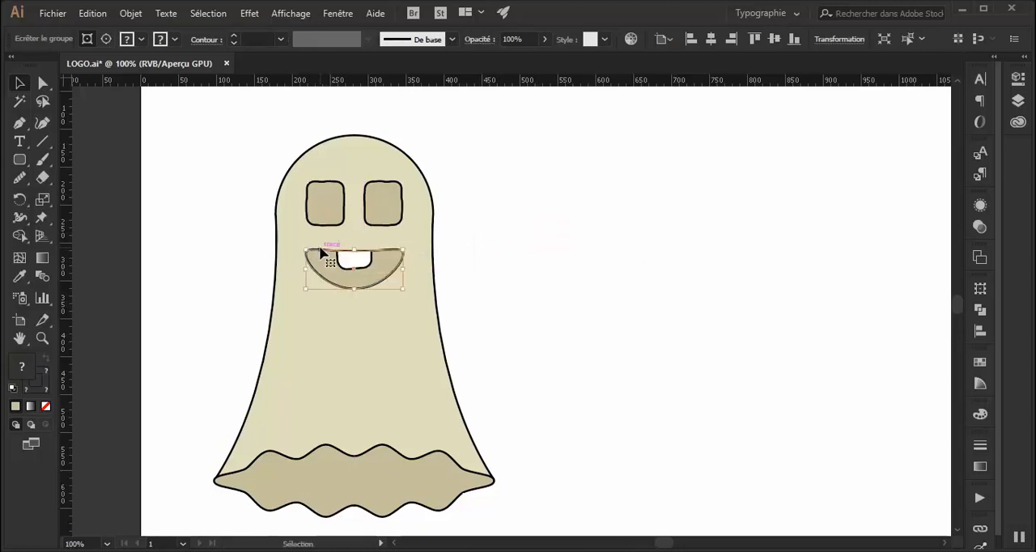
pyautogui.click(548, 318)
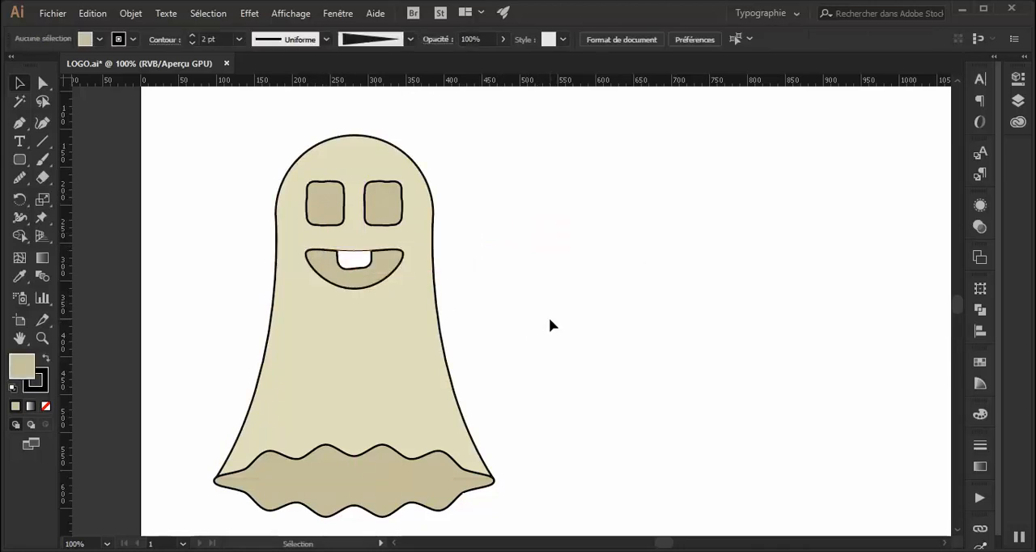
# Shift the clipped tooth slightly so the mouth's upper outline shows at full thickness above it.
pyautogui.click(380, 263)
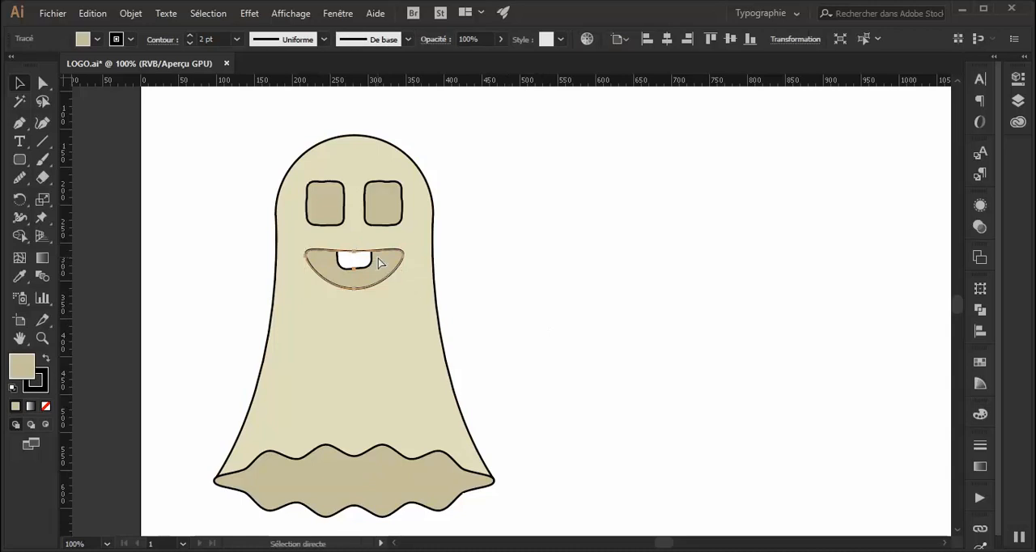
pyautogui.hotkey('ctrl', '+')
pyautogui.hotkey('ctrl', '+')
pyautogui.hotkey('ctrl', '+')
pyautogui.hotkey('ctrl', '+')
pyautogui.hotkey('ctrl', '+')
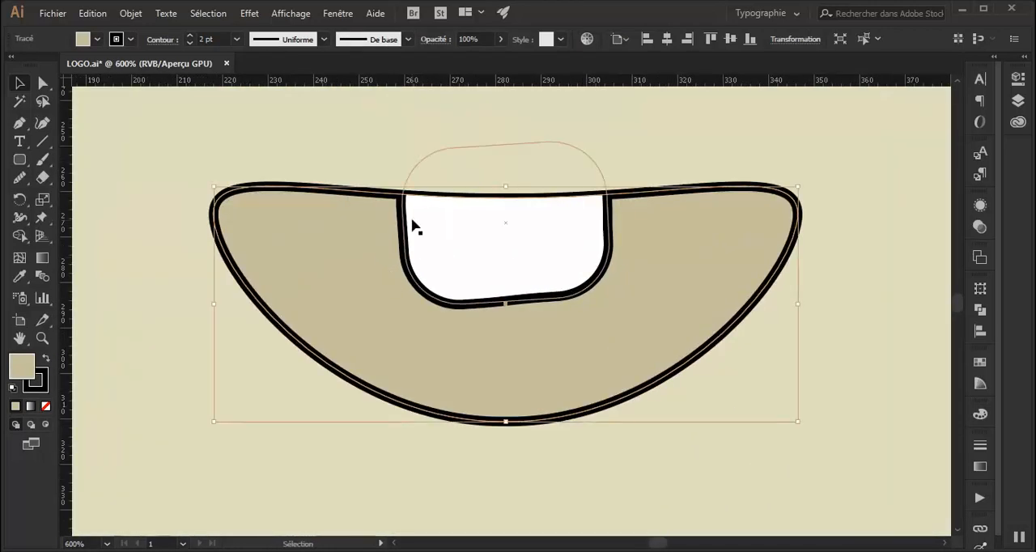
pyautogui.moveTo(407, 214)
pyautogui.mouseDown()
pyautogui.moveTo(397, 214)
pyautogui.moveTo(403, 200)
pyautogui.moveTo(405, 212)
pyautogui.mouseUp()
pyautogui.click(820, 368)
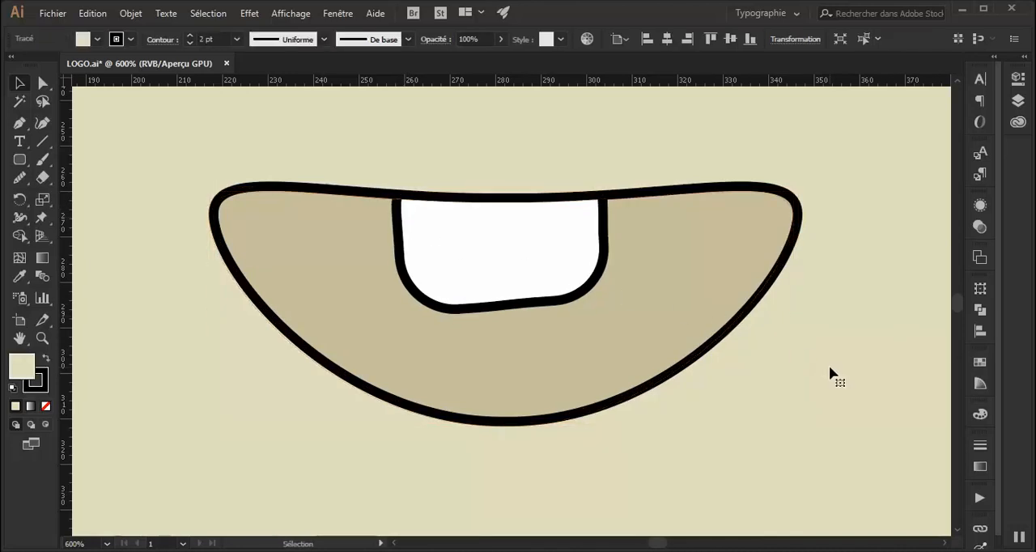
pyautogui.press('a')
pyautogui.hotkey('ctrl', '-')
pyautogui.hotkey('ctrl', '-')
pyautogui.hotkey('ctrl', '-')
pyautogui.hotkey('ctrl', '-')
pyautogui.hotkey('ctrl', '-')
pyautogui.hotkey('ctrl', '-')
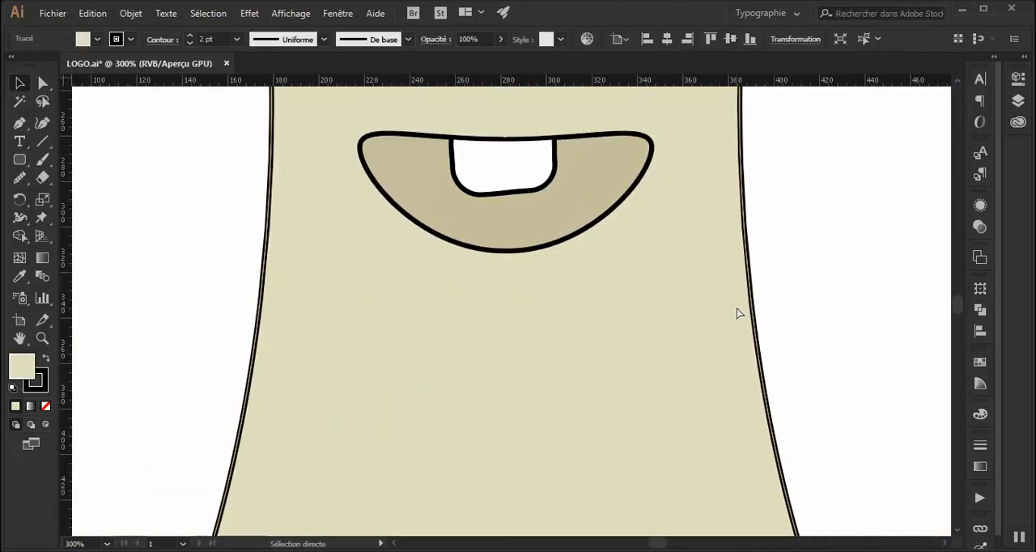
pyautogui.hotkey('ctrl', '+')
pyautogui.hotkey('ctrl', '+')
pyautogui.press('v')
pyautogui.click(842, 284)
pyautogui.press('a')
pyautogui.hotkey('ctrl', '-')
pyautogui.press('v')
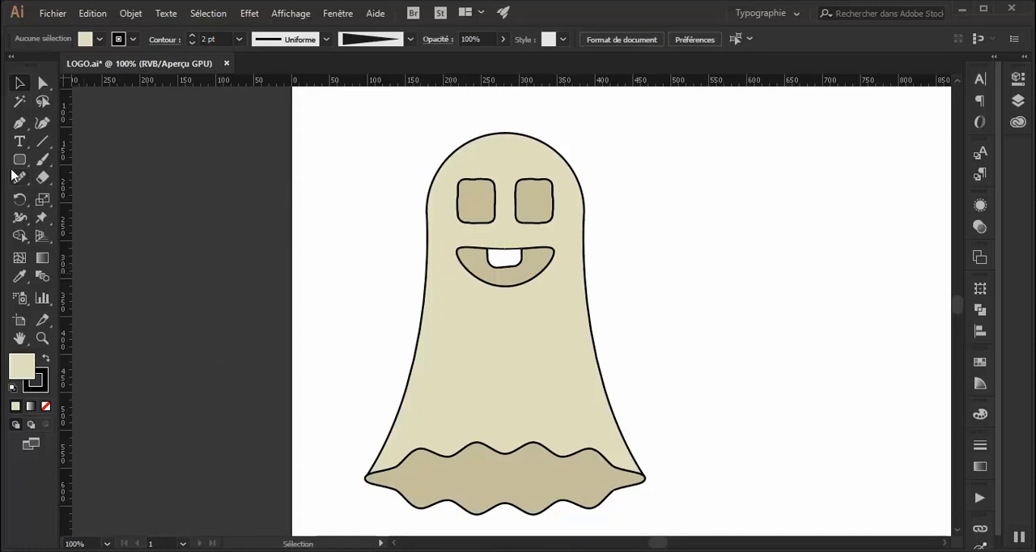
# Draw a gently curved fold line with the Pen tool, from the leftmost base wave up to about X 209, Y 330 px.
pyautogui.click(19, 123)
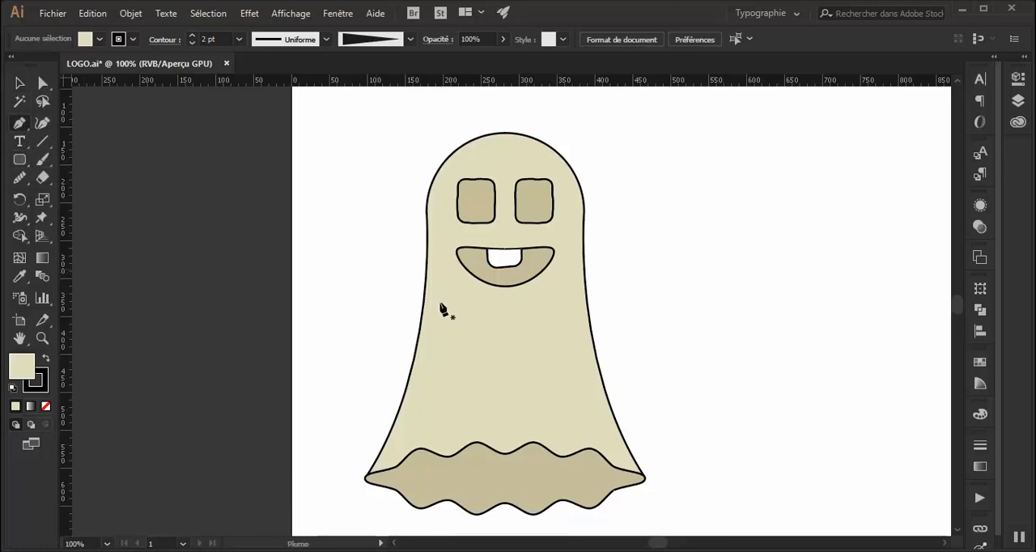
pyautogui.click(429, 450)
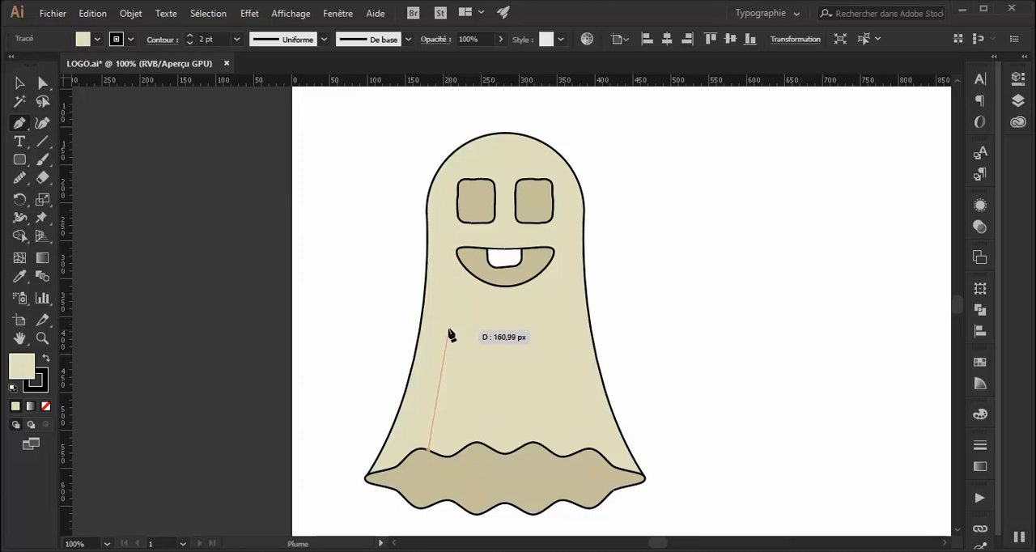
pyautogui.moveTo(450, 301); pyautogui.dragTo(444, 218)
pyautogui.press('Escape')
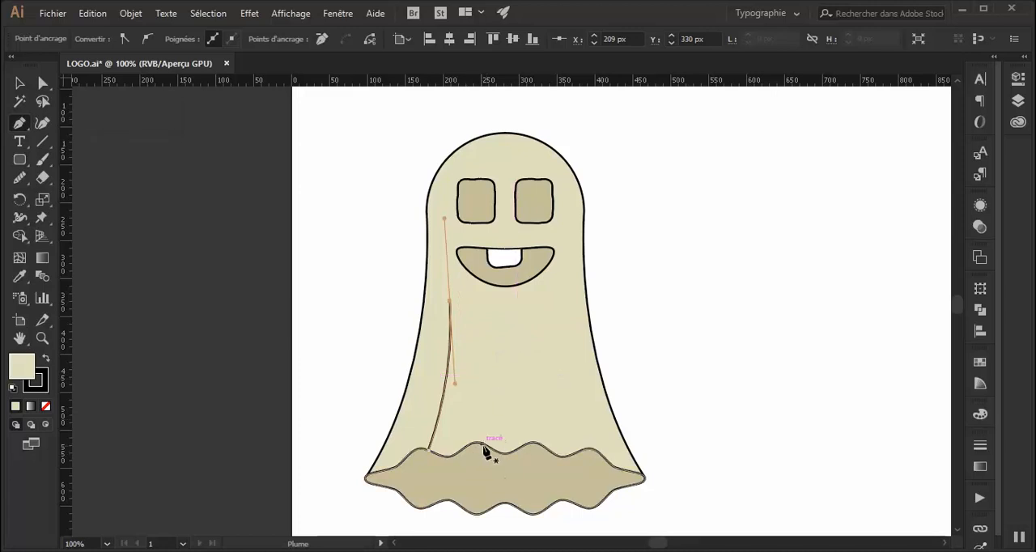
# Draw two straight fold lines up from the middle base waves: one vertical, about 112 px long, and one shorter, ending near X 325, Y 454 px.
pyautogui.click(488, 446)
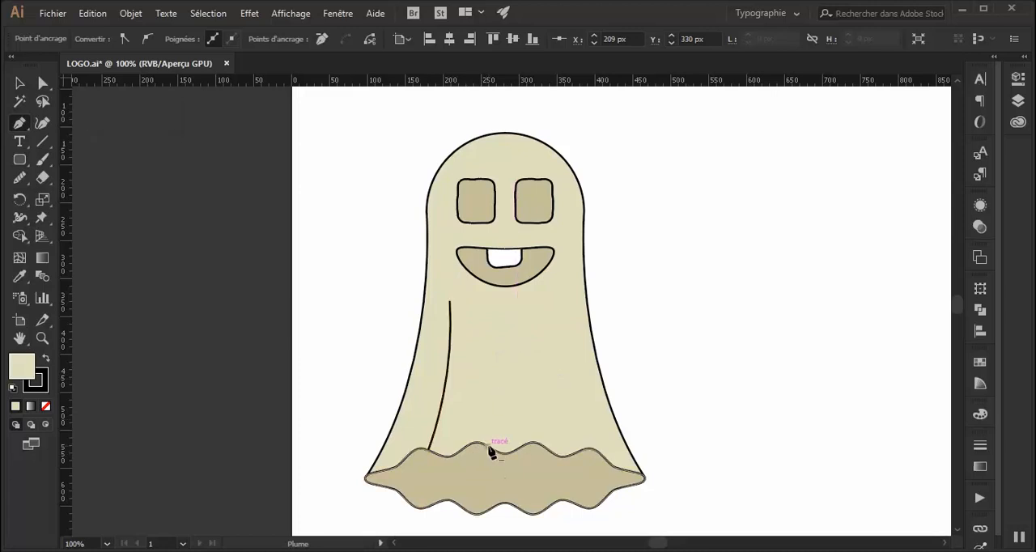
pyautogui.click(488, 363)
pyautogui.press('Escape')
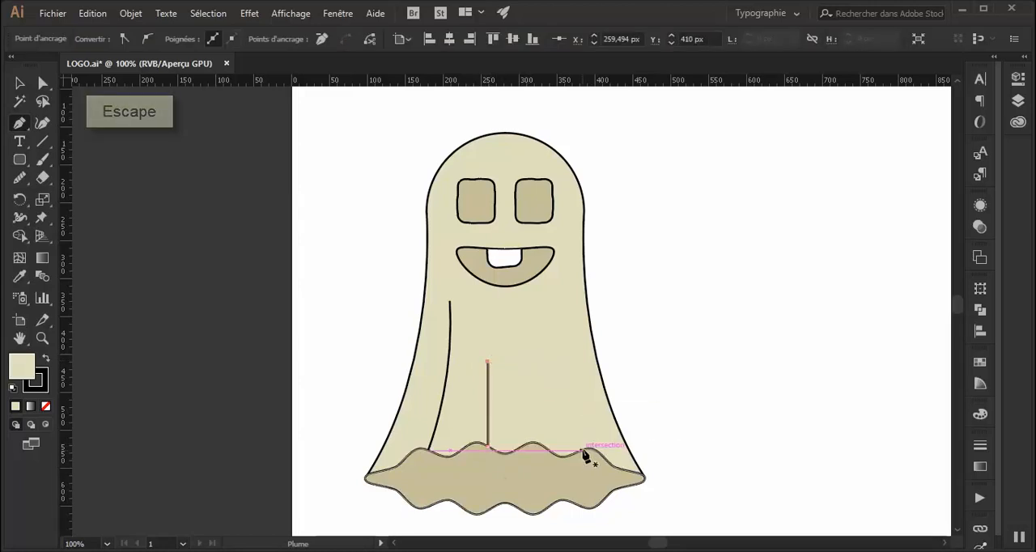
pyautogui.click(543, 446)
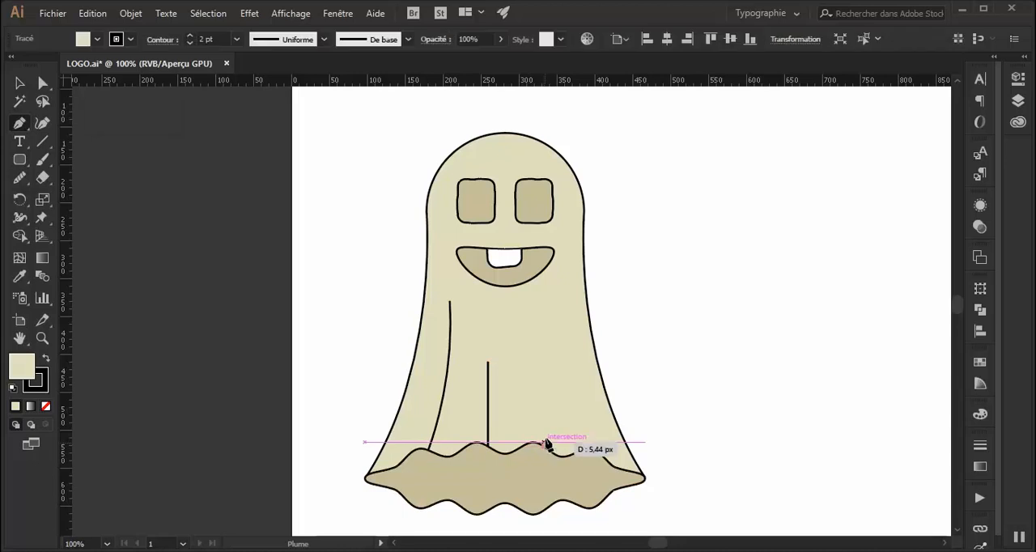
pyautogui.press('Escape')
pyautogui.click(538, 396)
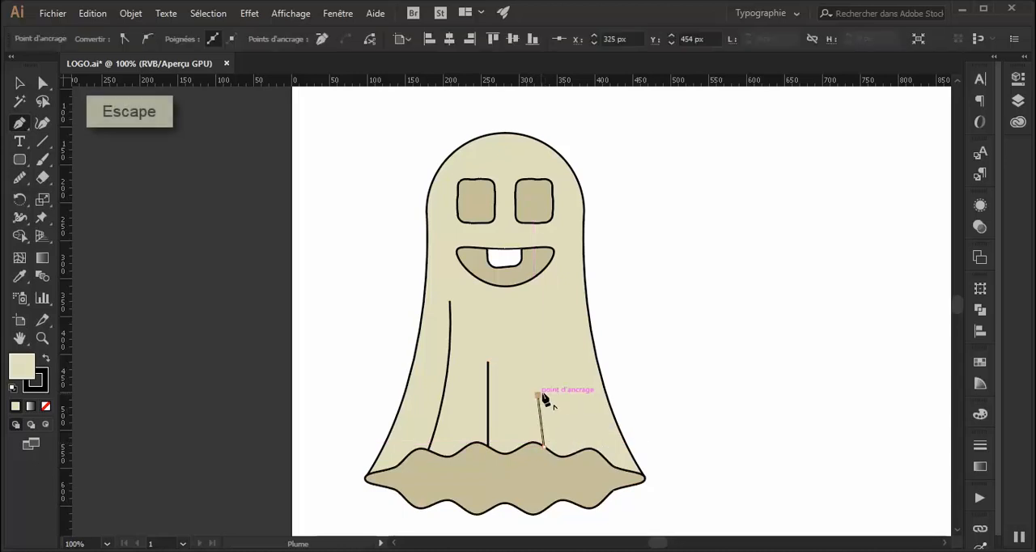
pyautogui.press('Escape')
# Draw a slanted fold line from the rightmost base wave up to about X 357, Y 354 px, and deselect it.
pyautogui.click(591, 448)
pyautogui.moveTo(562, 319); pyautogui.dragTo(556, 287)
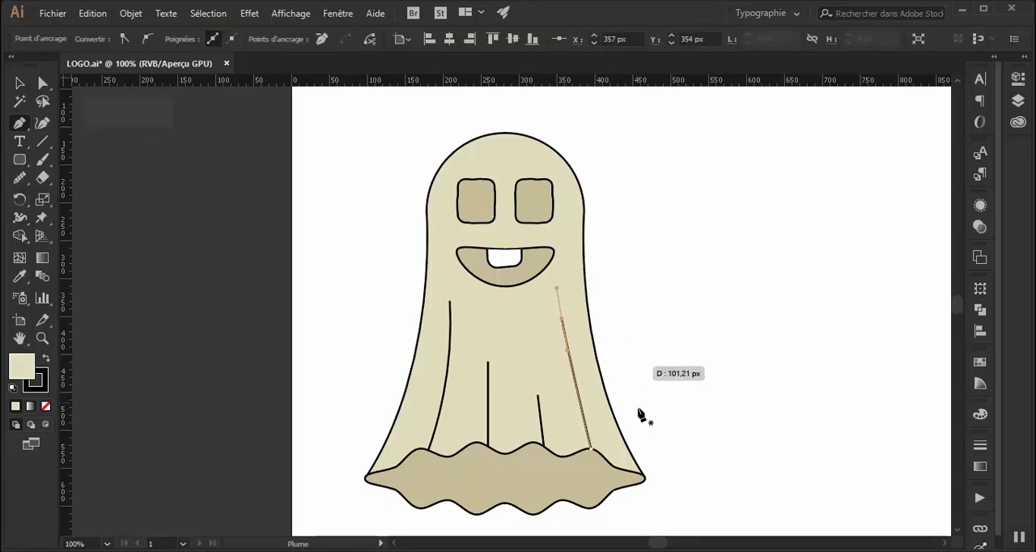
pyautogui.click(24, 86)
pyautogui.click(366, 327)
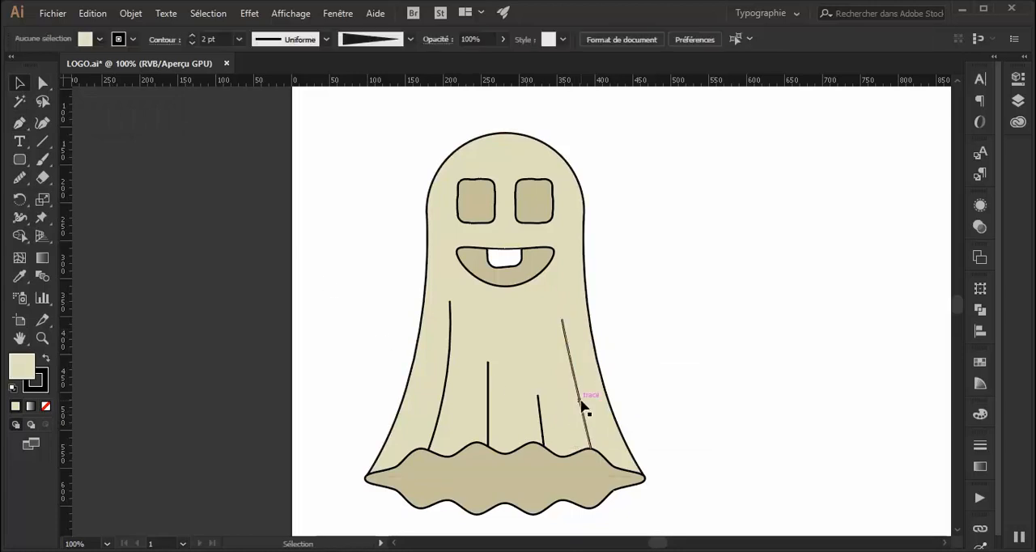
# Group the four fold lines and remove their fill.
pyautogui.click(578, 402)
pyautogui.keyDown('shift'); pyautogui.click(540, 411); pyautogui.keyUp('shift')
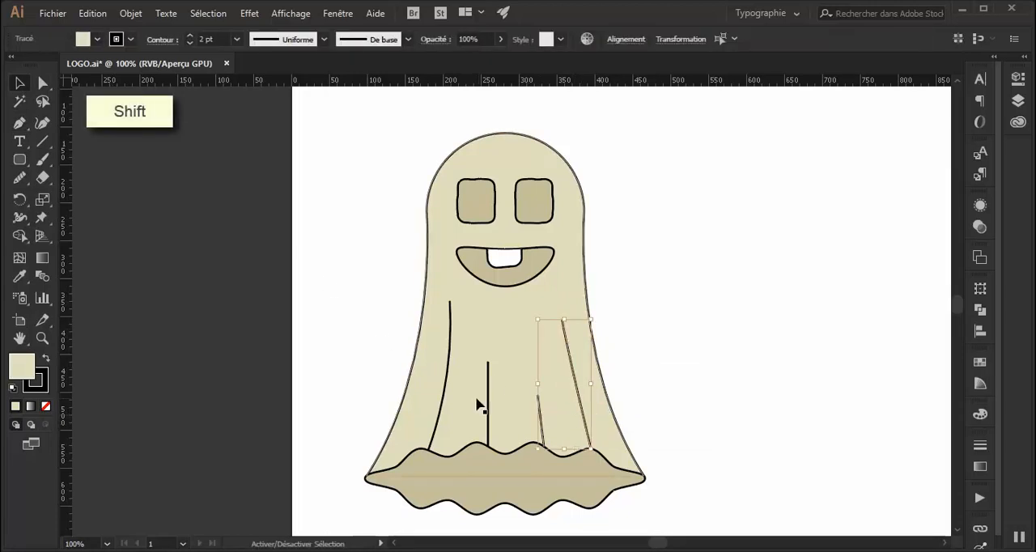
pyautogui.keyDown('shift'); pyautogui.click(488, 405); pyautogui.keyUp('shift')
pyautogui.keyDown('shift'); pyautogui.click(447, 390); pyautogui.keyUp('shift')
pyautogui.rightClick(447, 387)
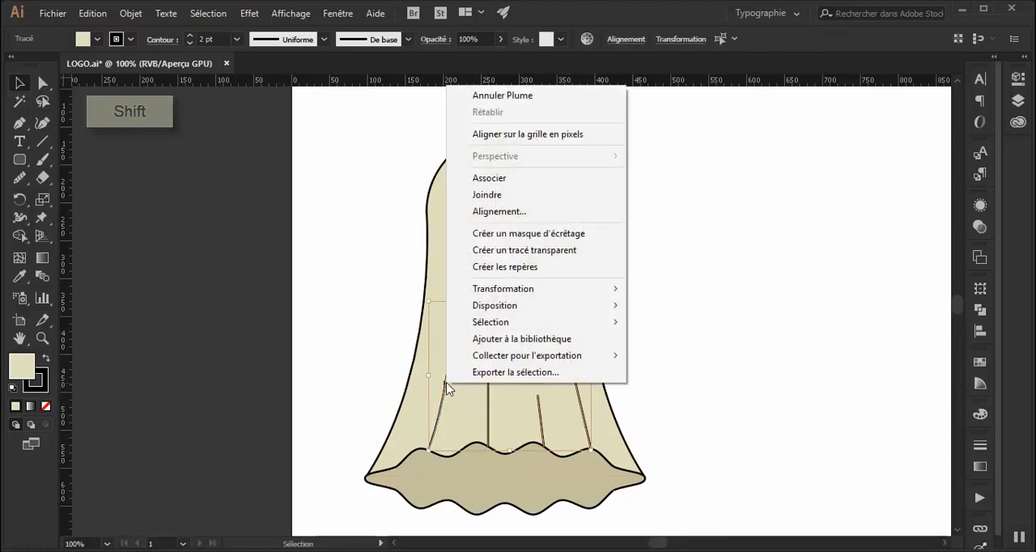
pyautogui.click(514, 179)
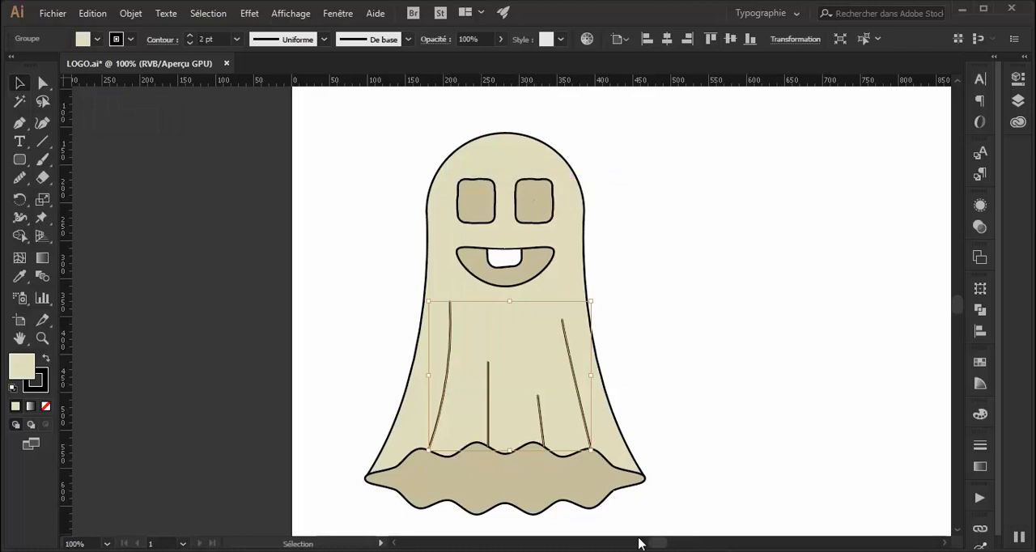
pyautogui.click(45, 406)
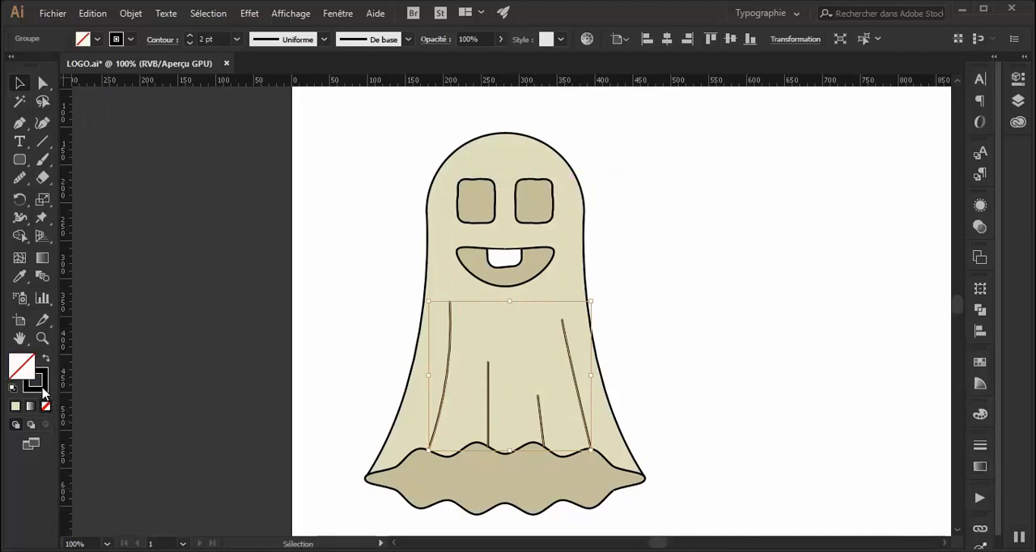
# Apply a linear white-to-black gradient to the stroke of the fold line group.
pyautogui.click(41, 389)
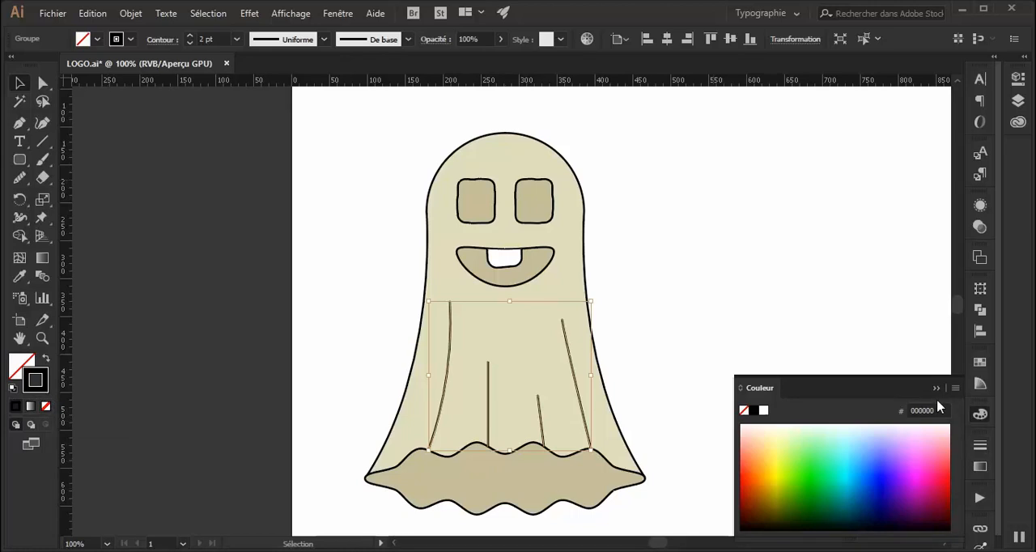
pyautogui.click(936, 388)
pyautogui.click(980, 468)
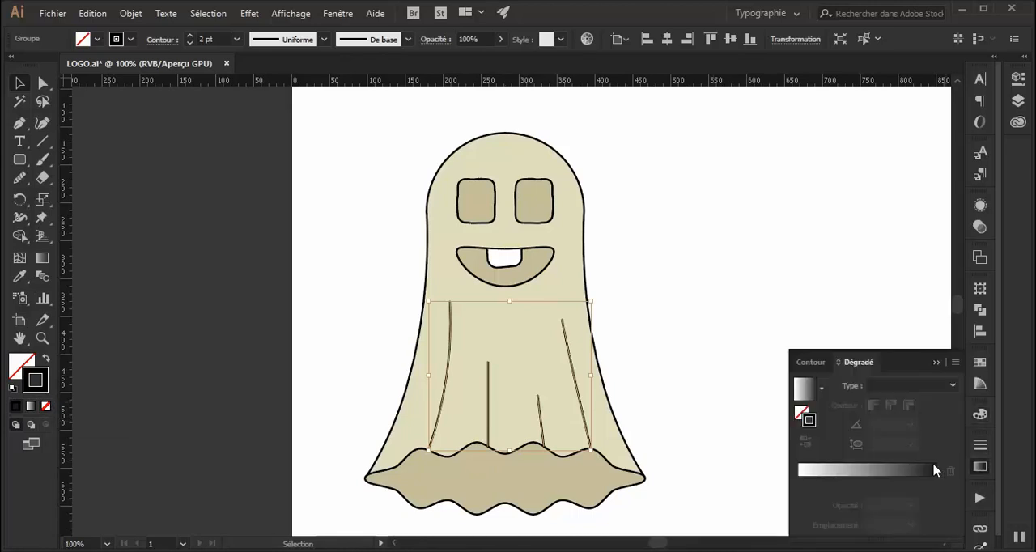
pyautogui.click(899, 477)
pyautogui.click(936, 485)
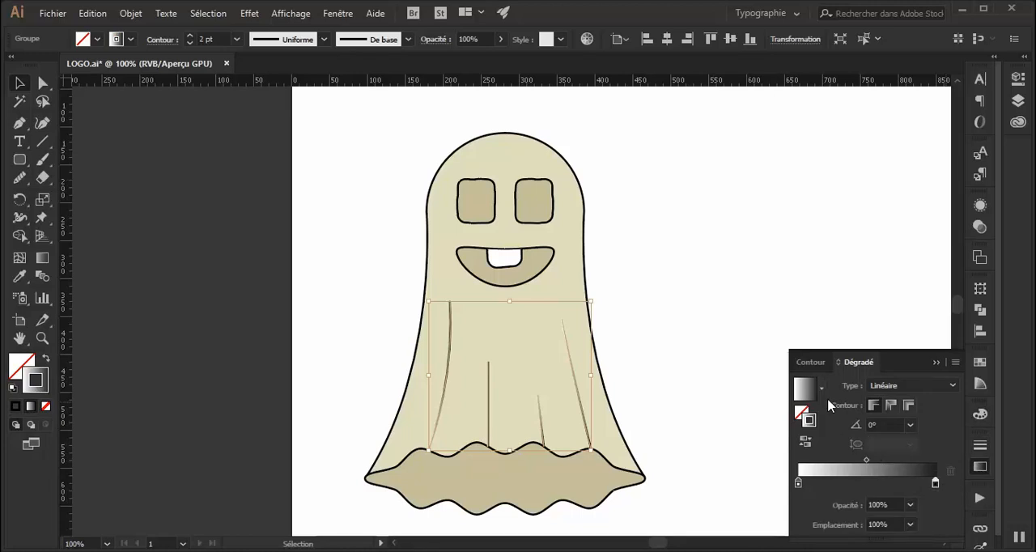
# Set the white gradient stop's opacity to 0% and the gradient midpoint to about 51%.
pyautogui.click(798, 484)
pyautogui.doubleClick(798, 484)
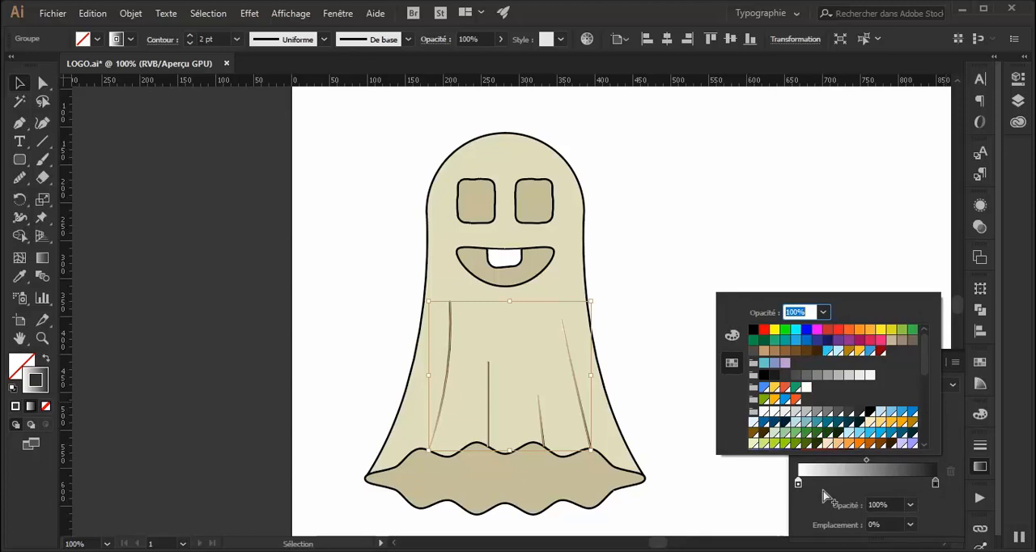
pyautogui.click(824, 496)
pyautogui.click(910, 504)
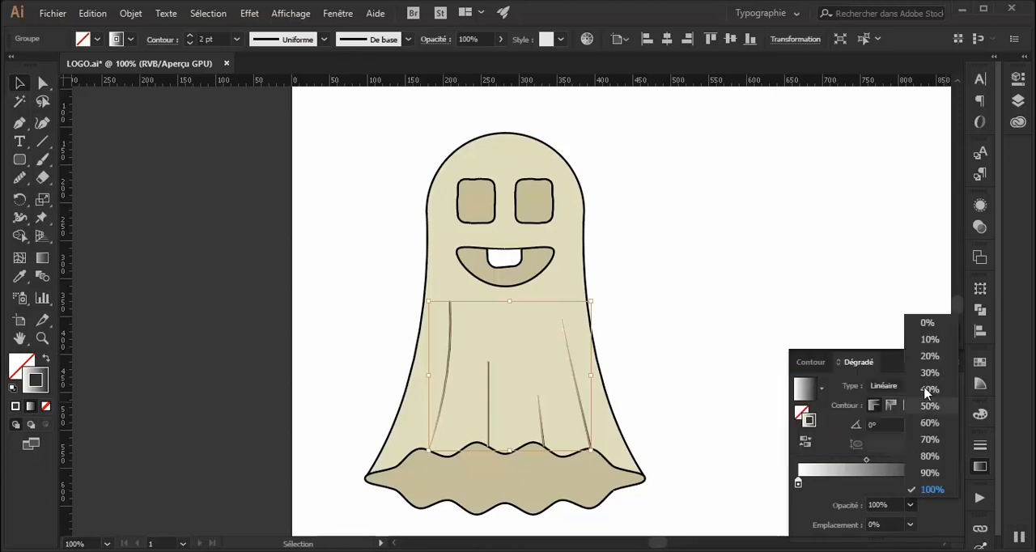
pyautogui.click(930, 324)
pyautogui.moveTo(870, 464)
pyautogui.mouseDown()
pyautogui.moveTo(851, 463)
pyautogui.moveTo(870, 463)
pyautogui.mouseUp()
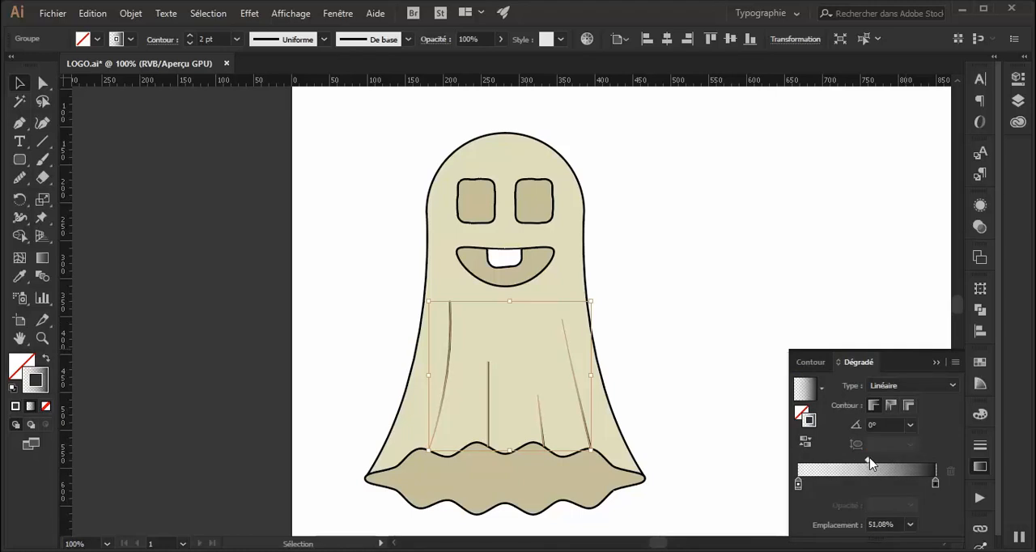
# Reverse the fold lines' stroke gradient, move its midpoint to about 83%, and deselect the group.
pyautogui.click(805, 443)
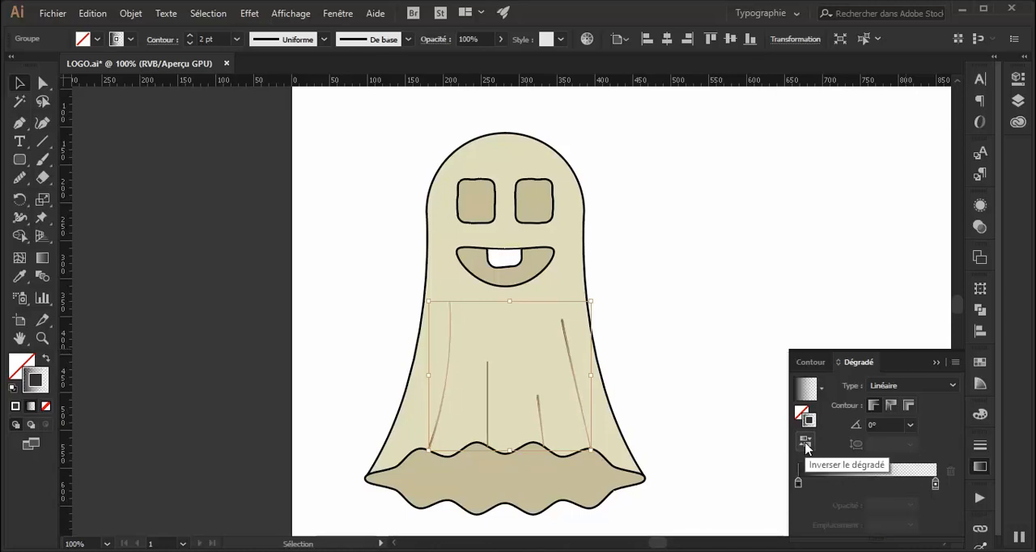
pyautogui.click(806, 443)
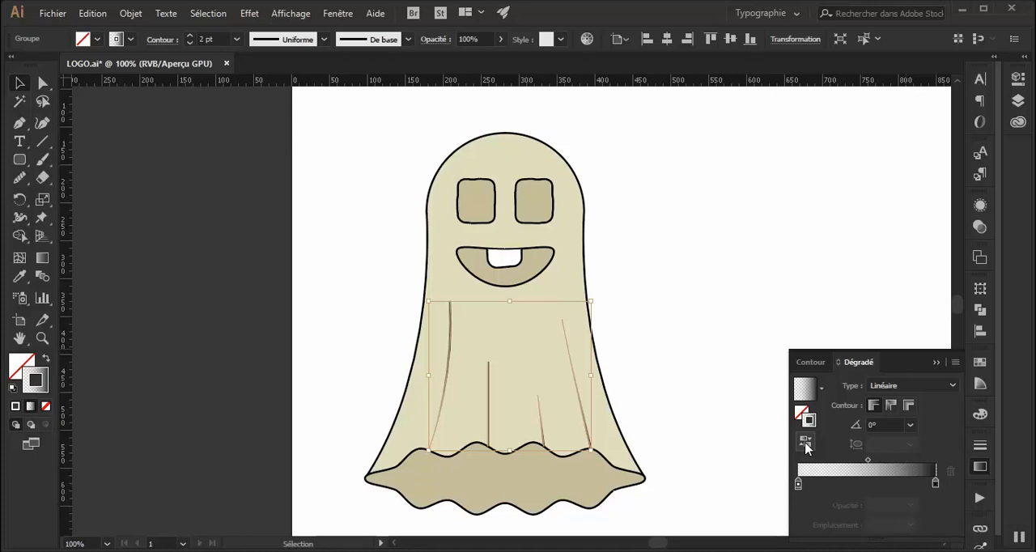
pyautogui.click(806, 443)
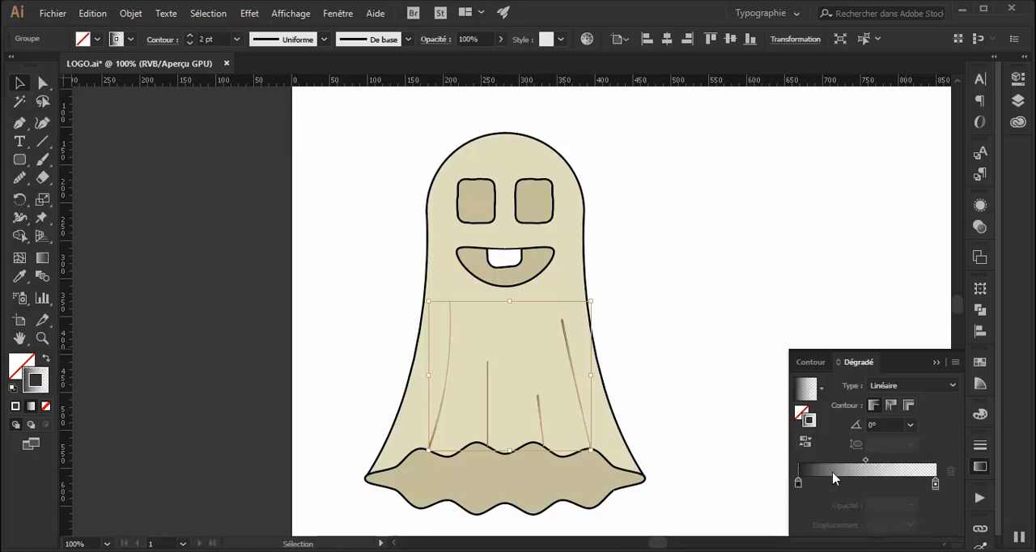
pyautogui.moveTo(865, 459); pyautogui.dragTo(915, 467)
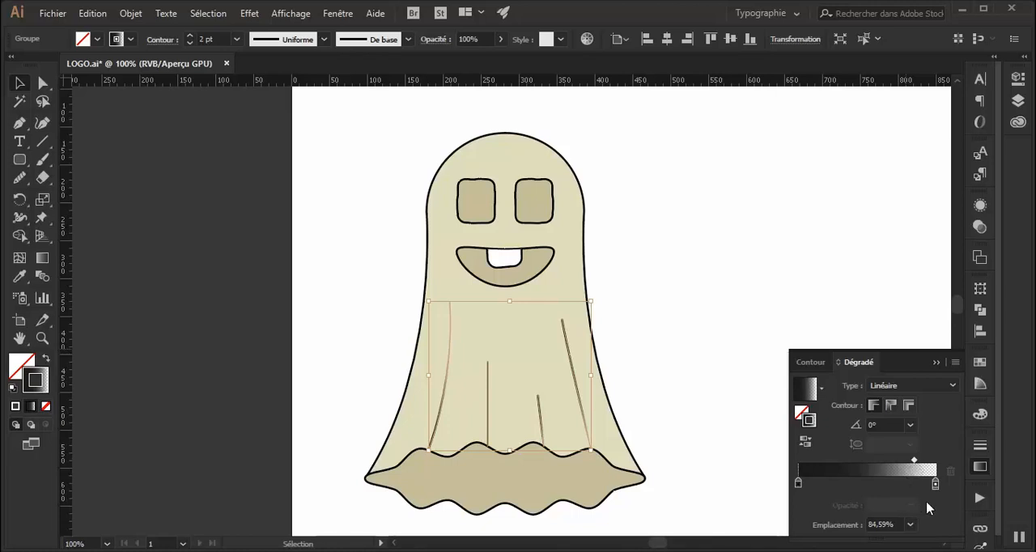
pyautogui.moveTo(917, 467); pyautogui.dragTo(915, 467)
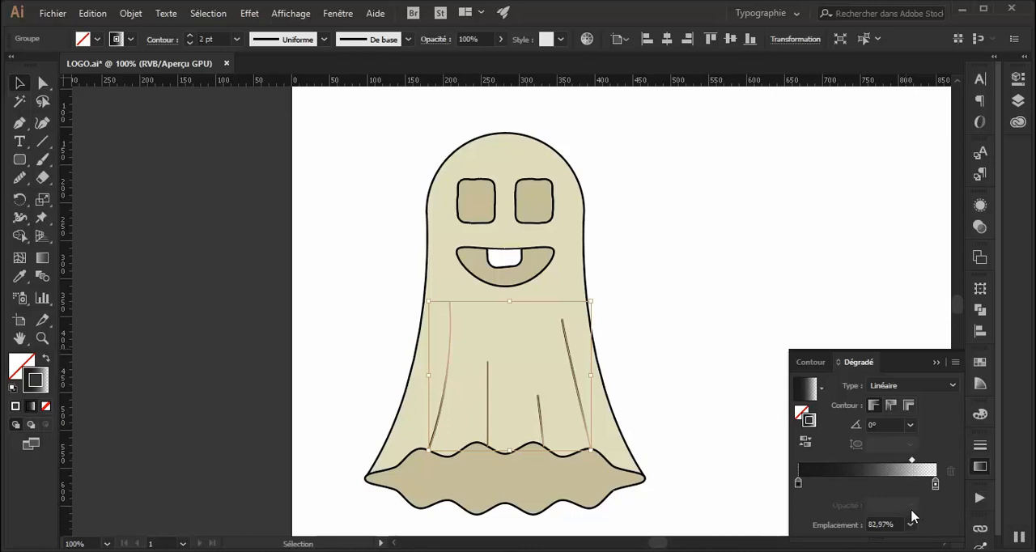
pyautogui.click(734, 271)
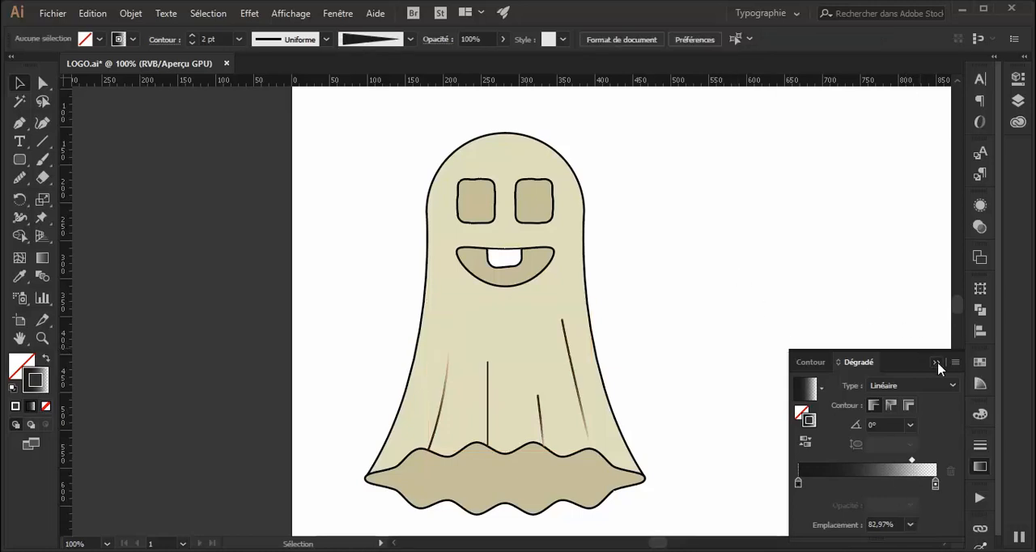
# Ungroup the four fold lines on the ghost's body and deselect them.
pyautogui.click(937, 364)
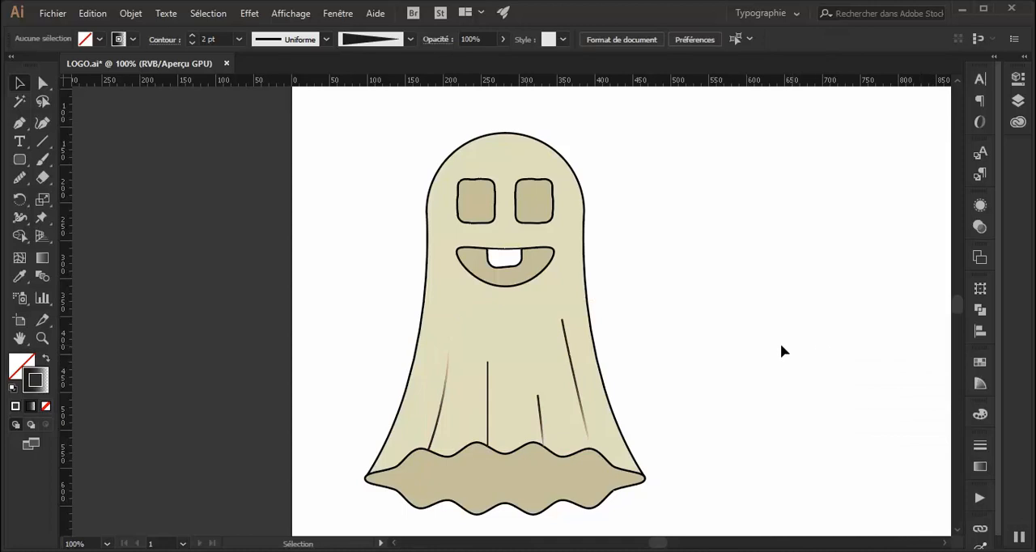
pyautogui.click(489, 411)
pyautogui.rightClick(491, 409)
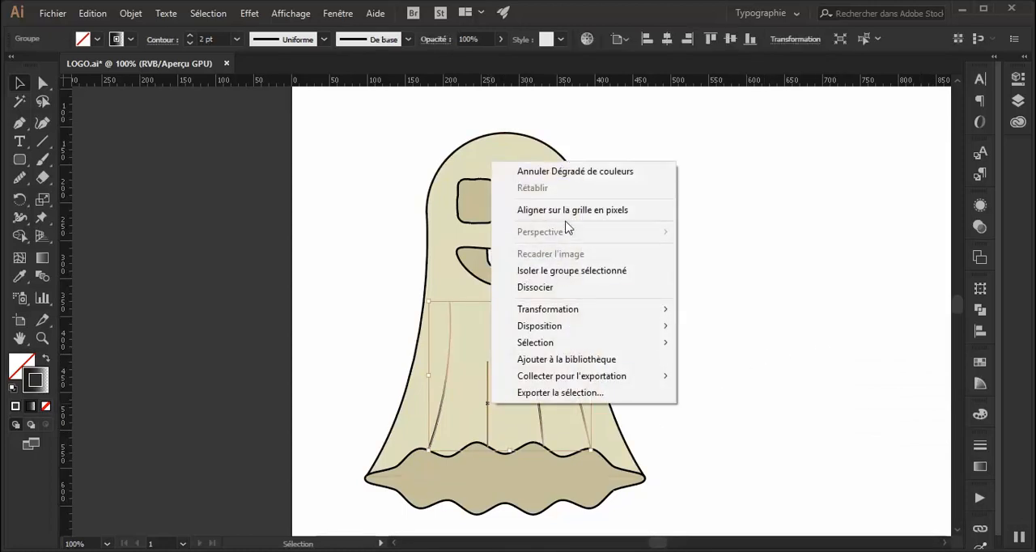
pyautogui.click(573, 290)
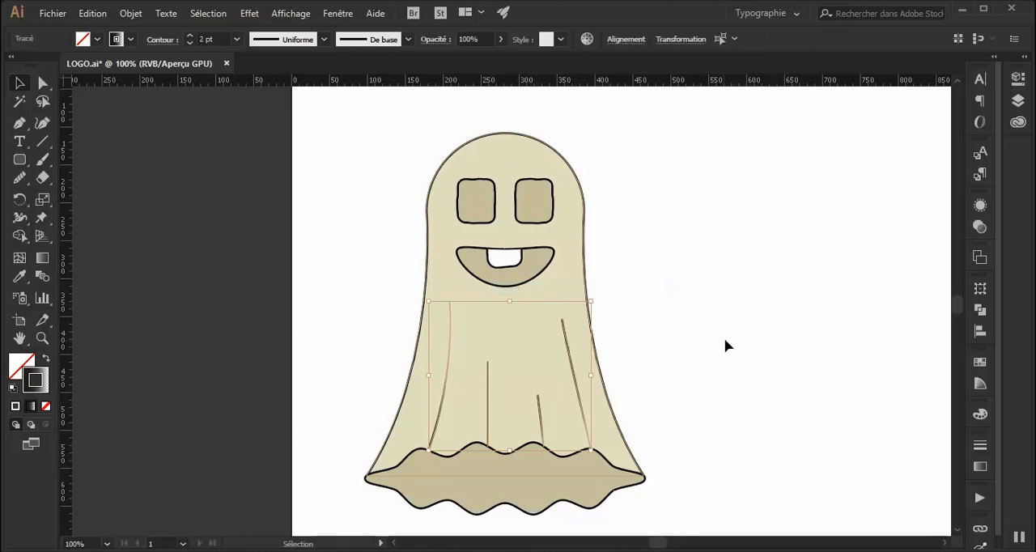
pyautogui.click(639, 365)
# Reverse the stroke gradient of the three rightmost fold lines so they fade toward their upper ends, and deselect them.
pyautogui.click(487, 400)
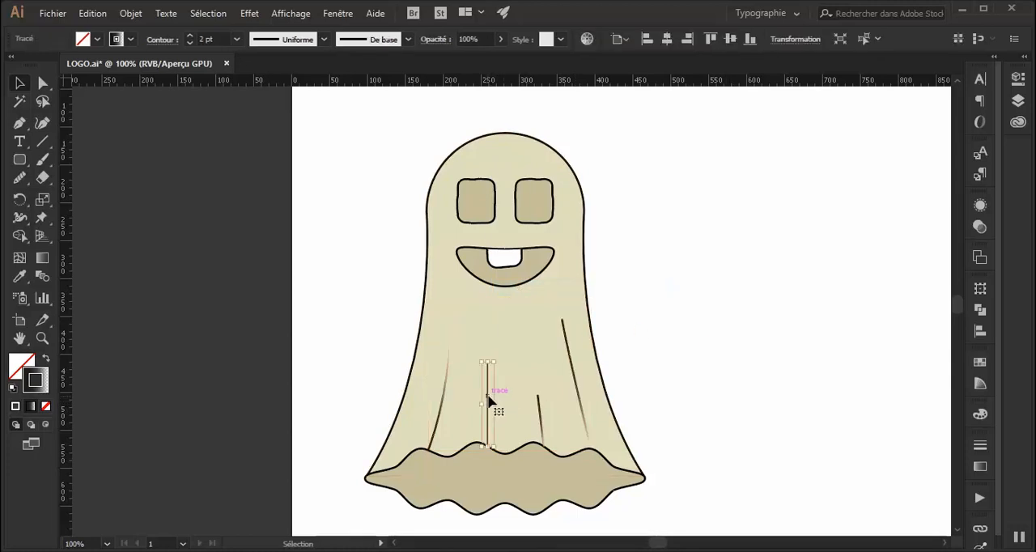
pyautogui.keyDown('shift'); pyautogui.click(543, 423); pyautogui.keyUp('shift')
pyautogui.keyDown('shift'); pyautogui.click(582, 416); pyautogui.keyUp('shift')
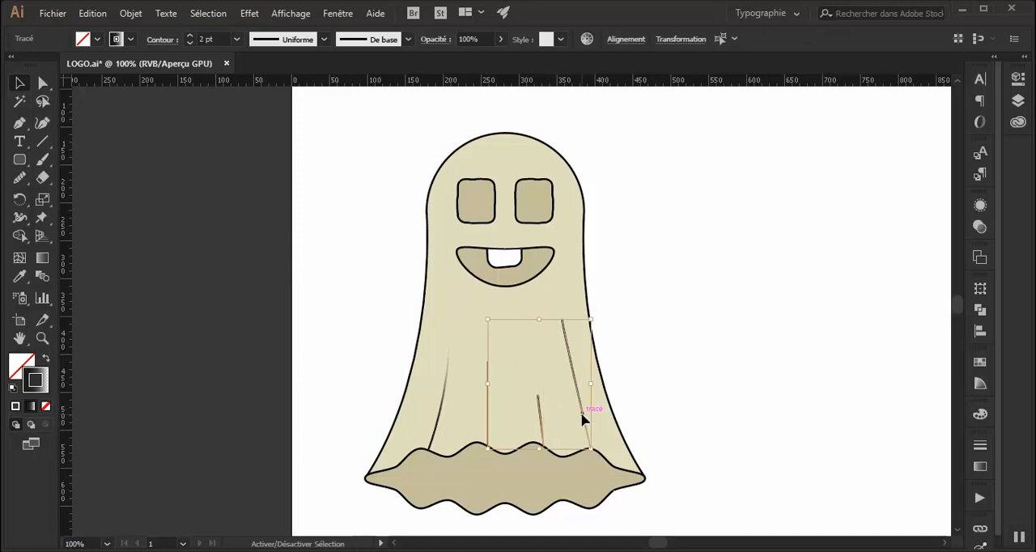
pyautogui.click(19, 276)
pyautogui.click(478, 384)
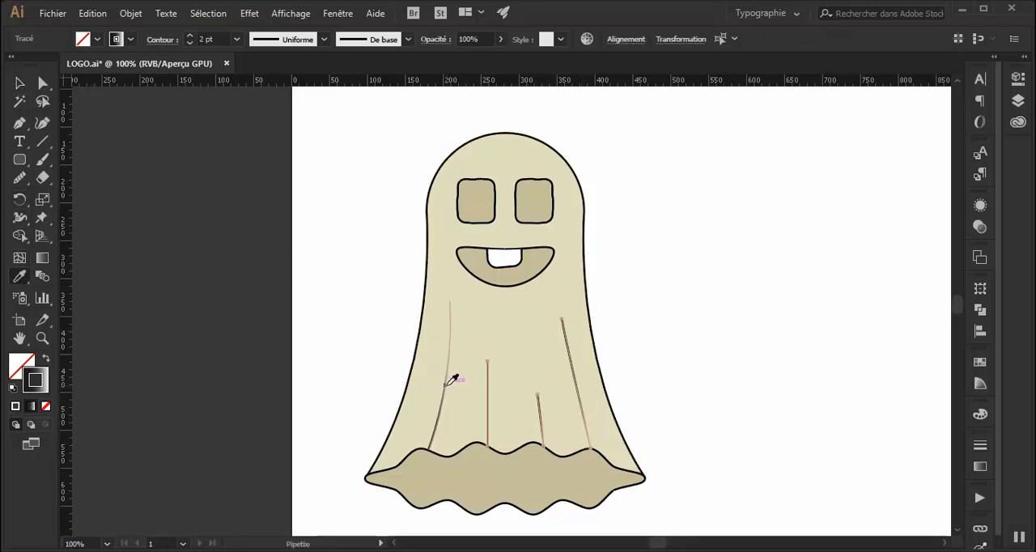
pyautogui.click(983, 468)
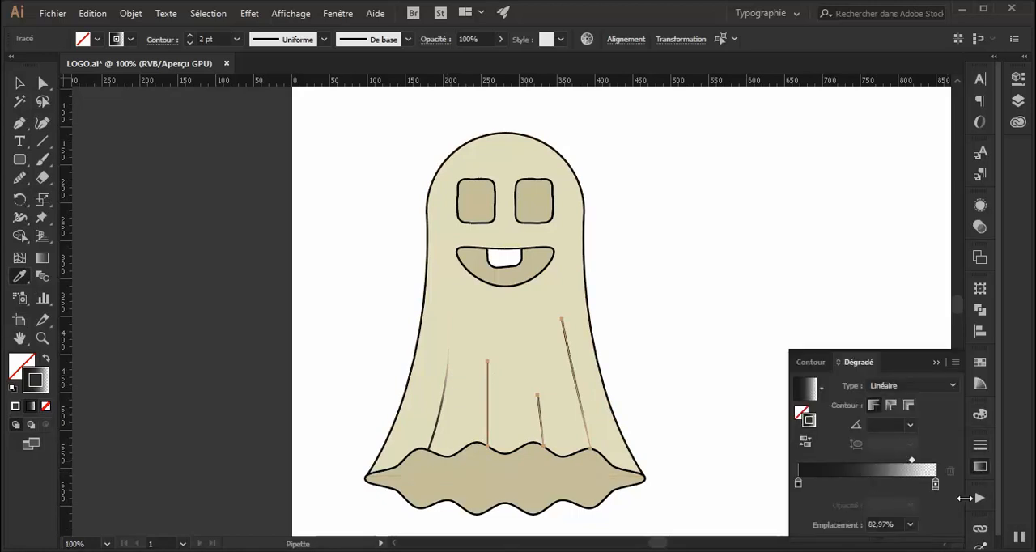
pyautogui.click(806, 441)
pyautogui.press('v')
pyautogui.click(655, 241)
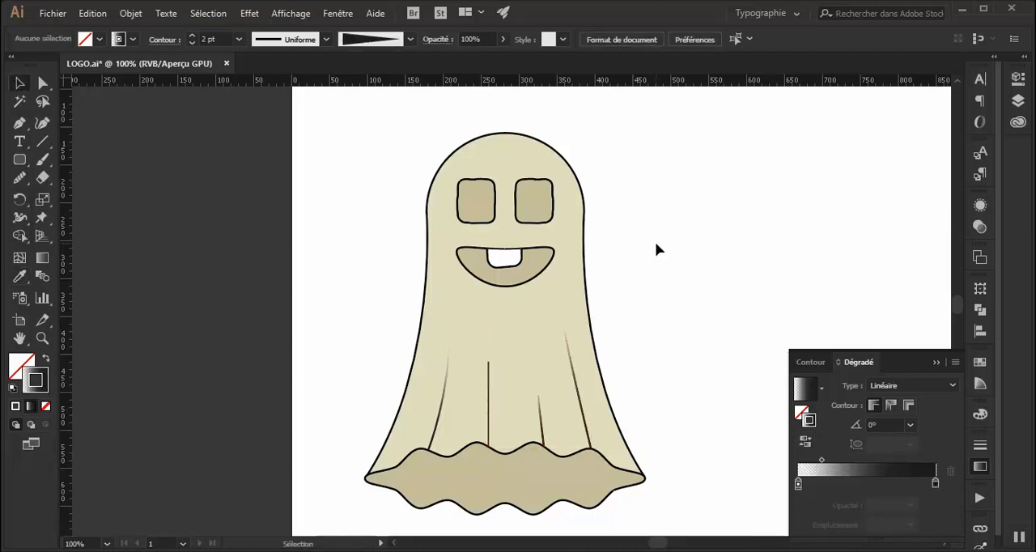
# Set the vertical fold line's stroke gradient midpoint to about 14.86% and its angle to 90°.
pyautogui.click(488, 371)
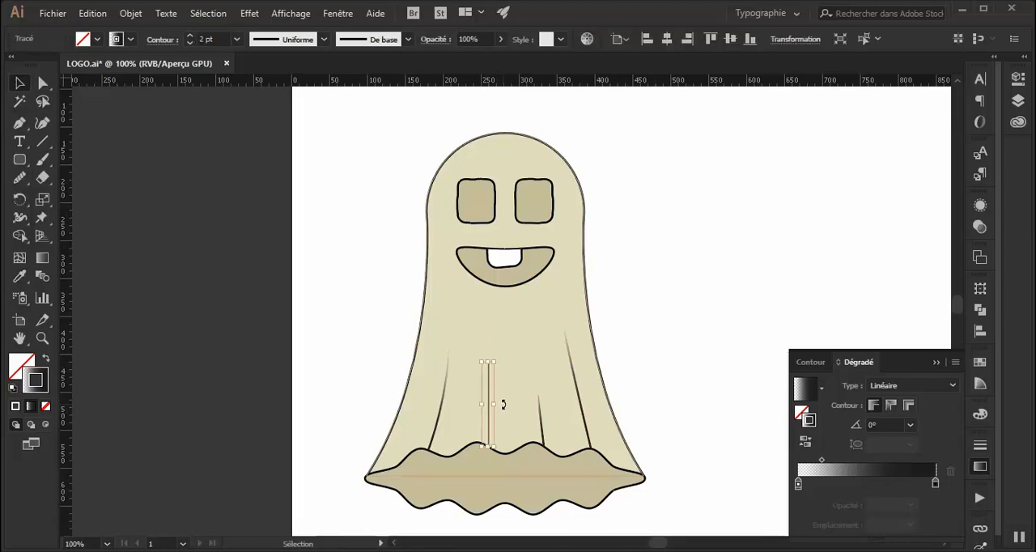
pyautogui.press('a')
pyautogui.hotkey('ctrl', '+')
pyautogui.hotkey('ctrl', '+')
pyautogui.hotkey('ctrl', '+')
pyautogui.hotkey('ctrl', '+')
pyautogui.press('v')
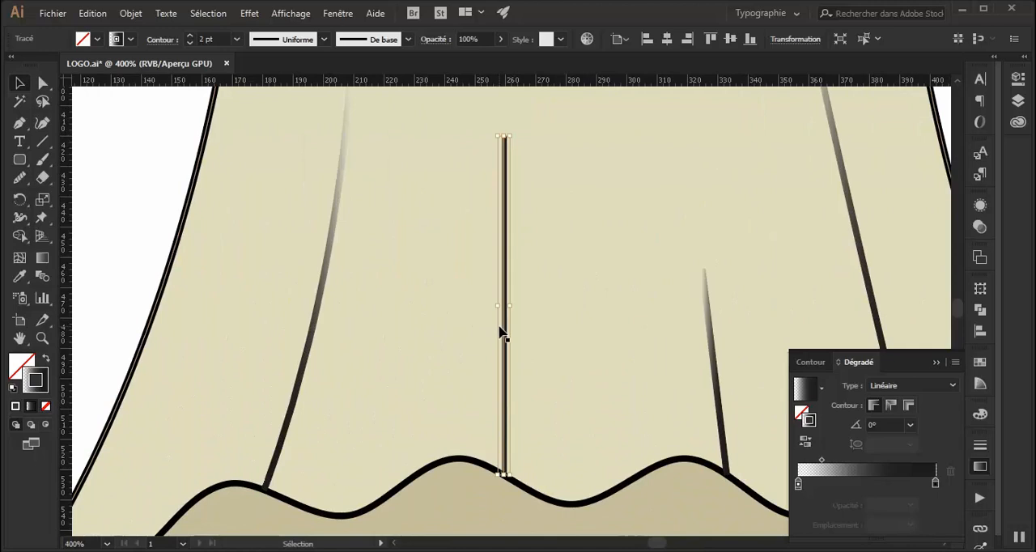
pyautogui.scroll(2, 499, 332)
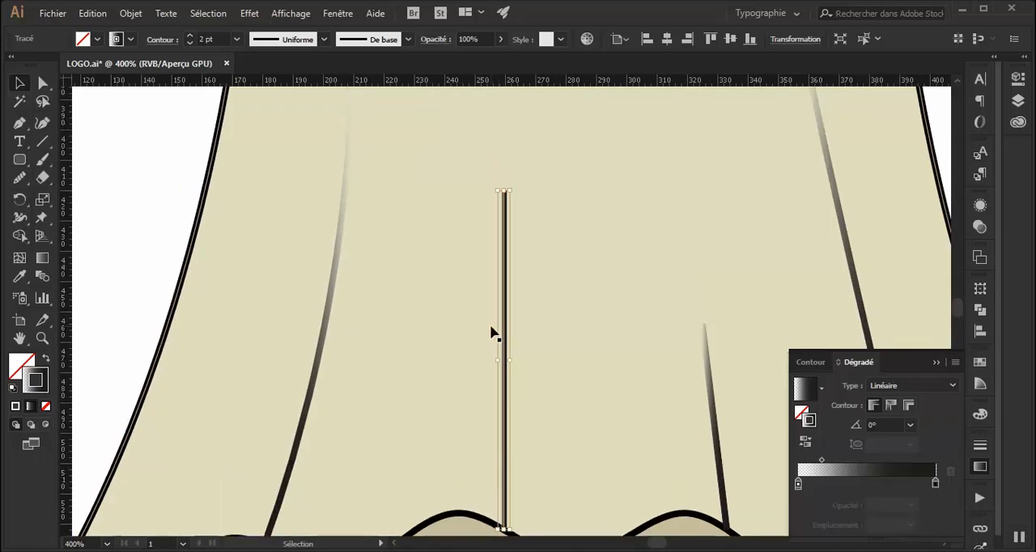
pyautogui.scroll(2, 495, 333)
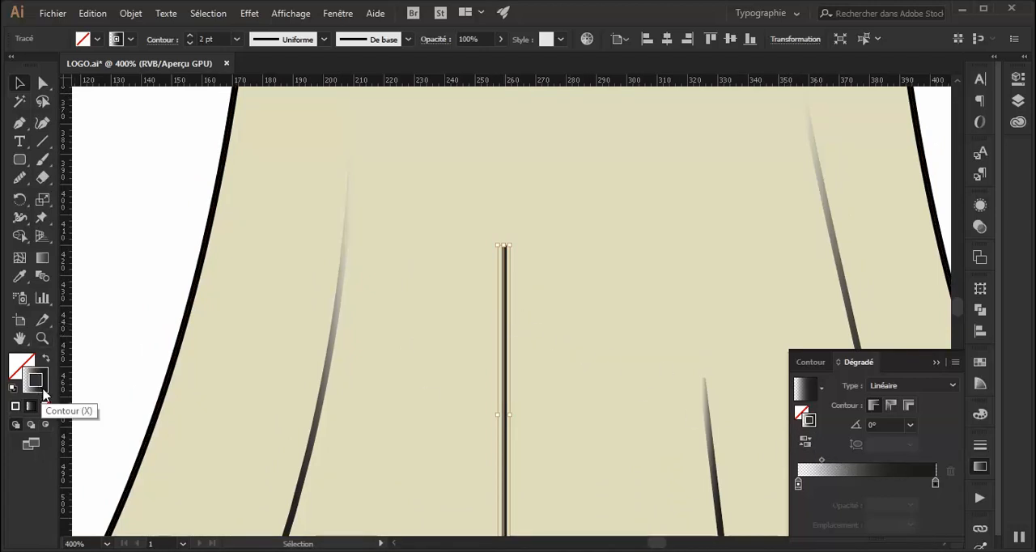
pyautogui.moveTo(821, 461)
pyautogui.mouseDown()
pyautogui.moveTo(839, 468)
pyautogui.moveTo(818, 468)
pyautogui.mouseUp()
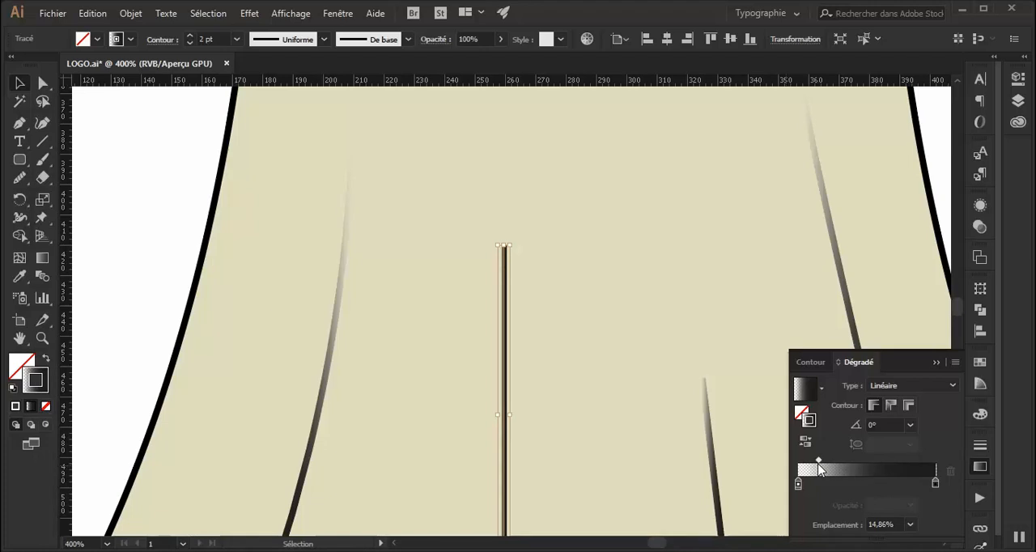
pyautogui.click(910, 426)
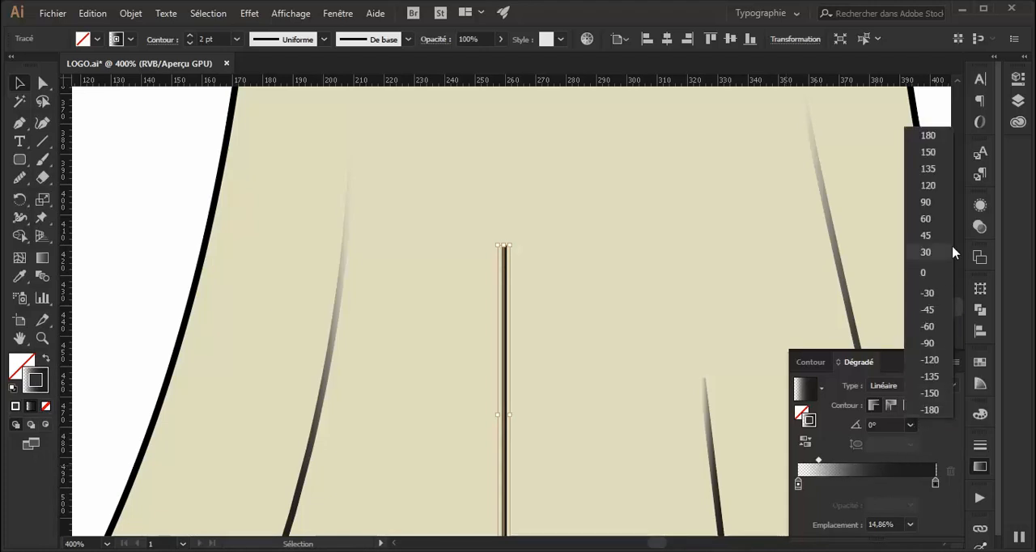
pyautogui.click(937, 203)
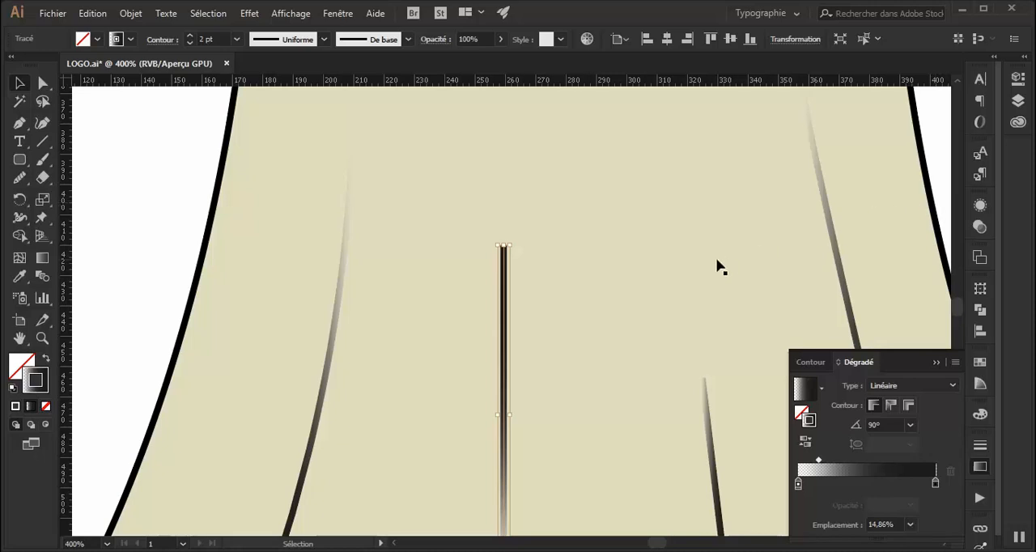
pyautogui.click(111, 187)
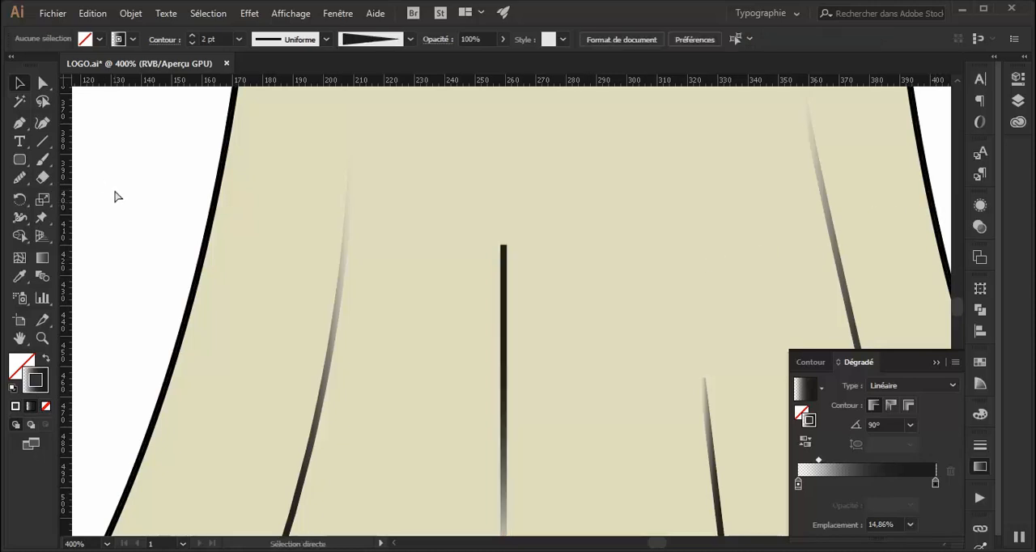
# Reverse the vertical fold line's stroke gradient so it fades toward the upper end, and deselect it.
pyautogui.hotkey('ctrl', '-')
pyautogui.hotkey('ctrl', '-')
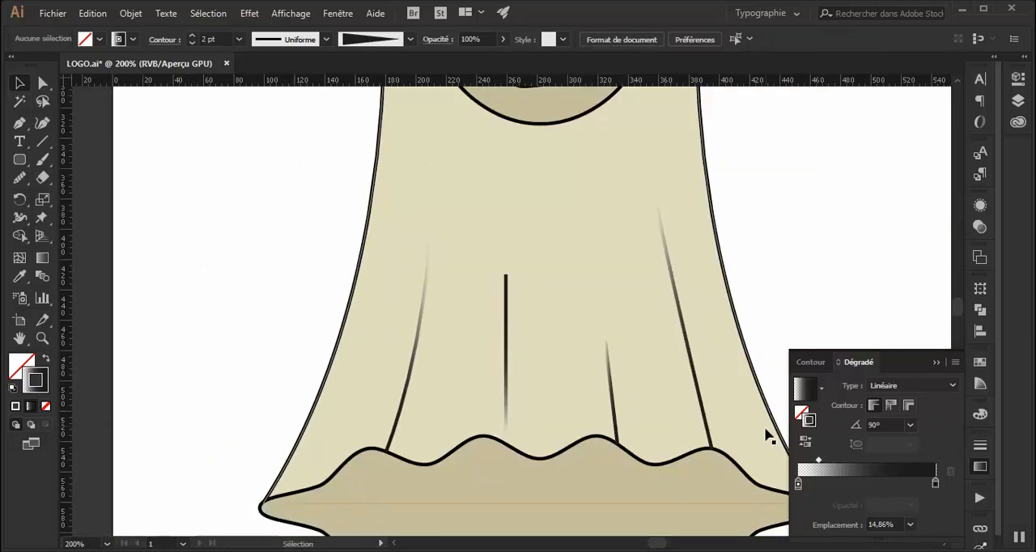
pyautogui.click(507, 375)
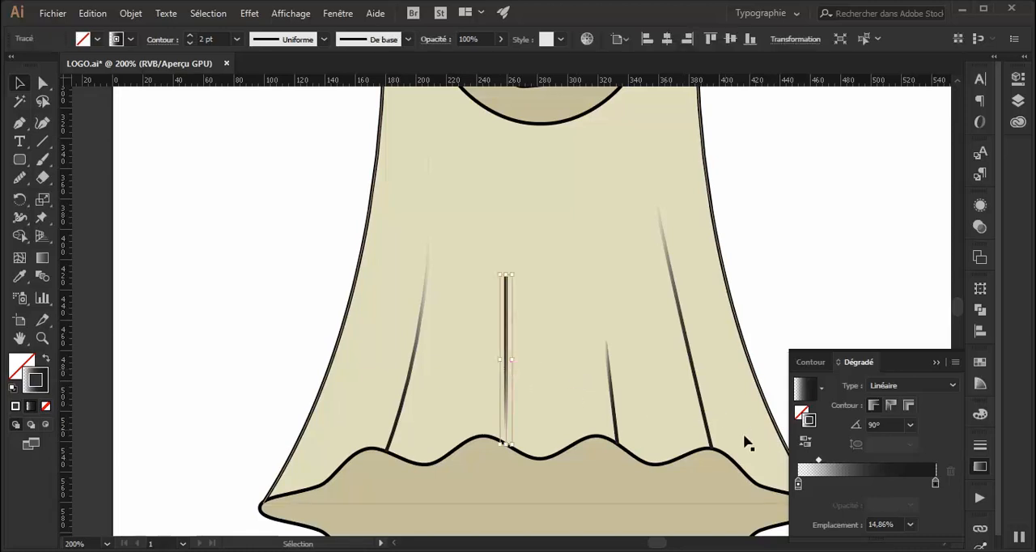
pyautogui.click(805, 441)
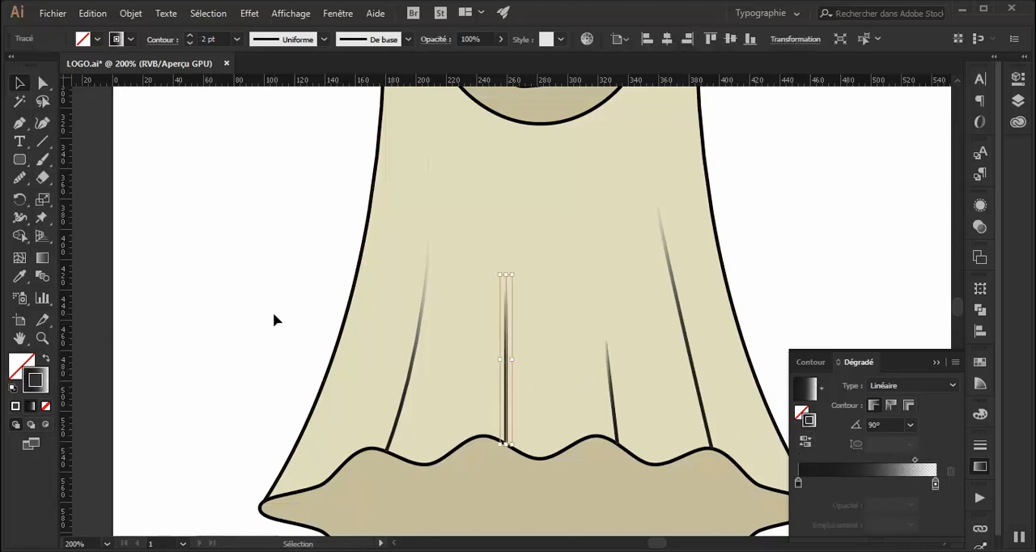
pyautogui.click(273, 319)
pyautogui.click(936, 362)
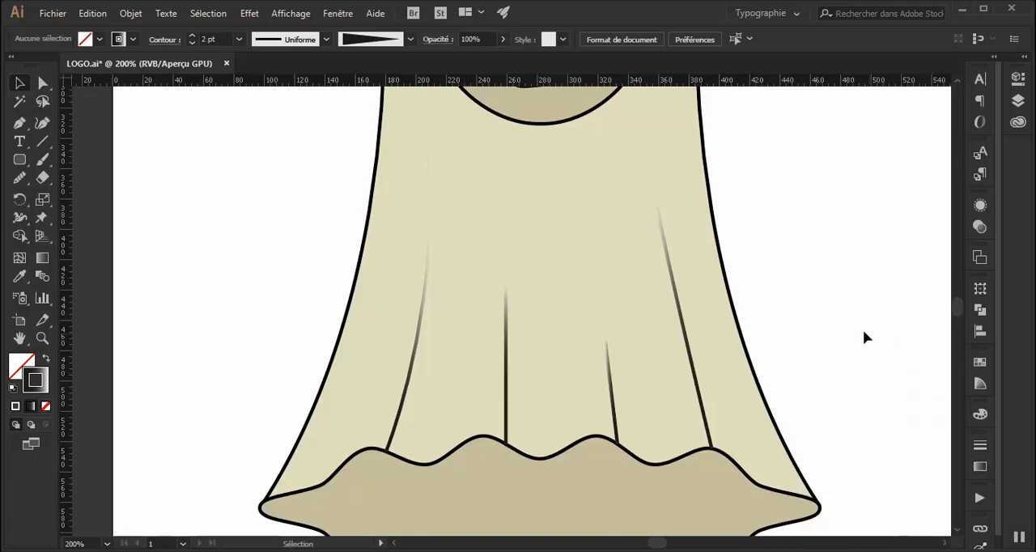
pyautogui.hotkey('ctrl', '-')
pyautogui.hotkey('ctrl', '-')
pyautogui.hotkey('ctrl', '-')
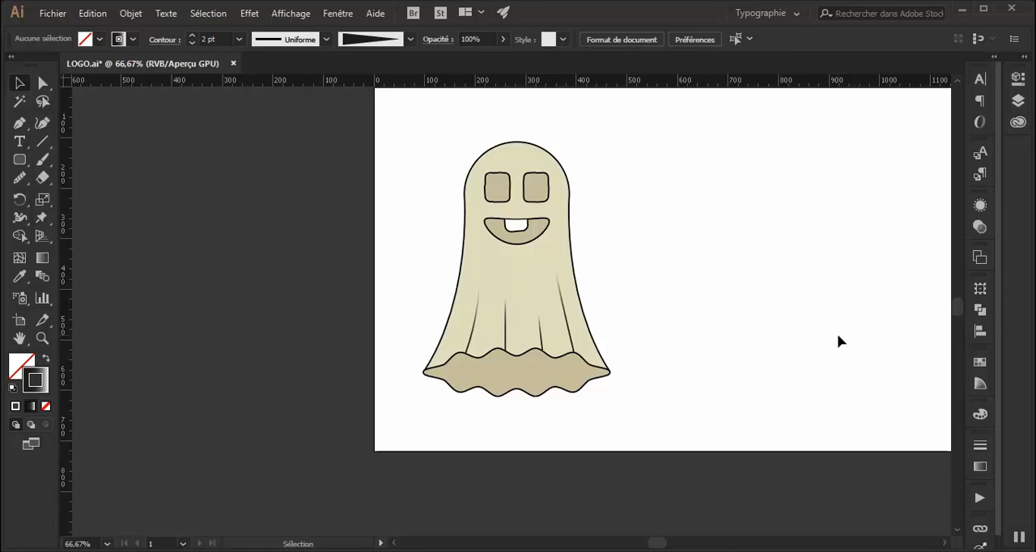
pyautogui.hotkey('ctrl', '+')
pyautogui.hotkey('ctrl', '+')
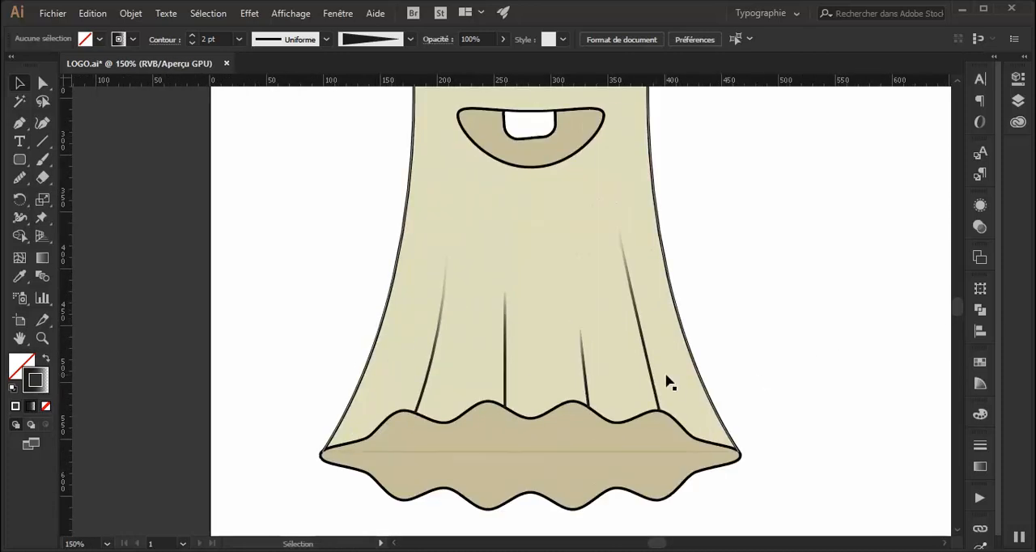
pyautogui.click(653, 370)
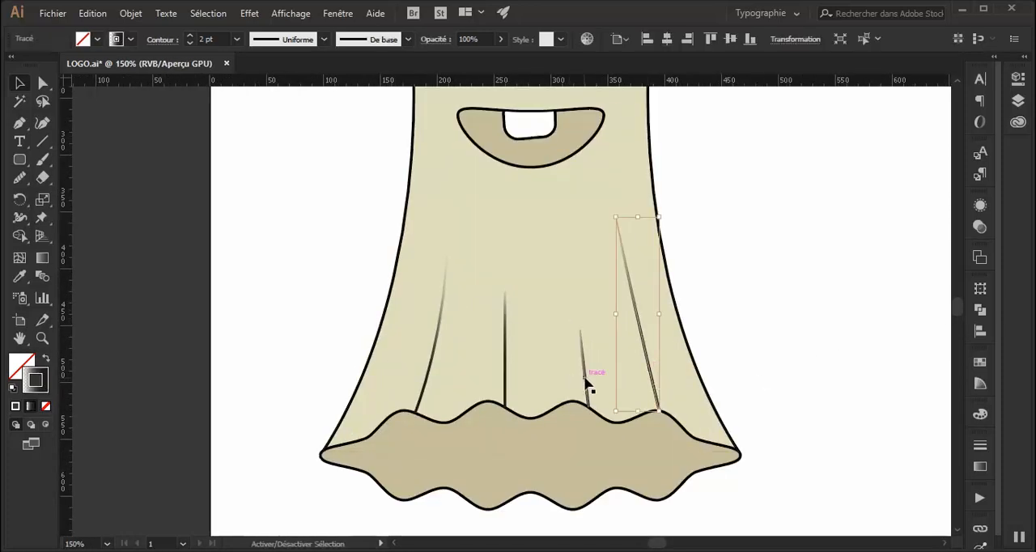
pyautogui.keyDown('shift'); pyautogui.click(584, 386); pyautogui.keyUp('shift')
pyautogui.keyDown('shift'); pyautogui.click(506, 375); pyautogui.keyUp('shift')
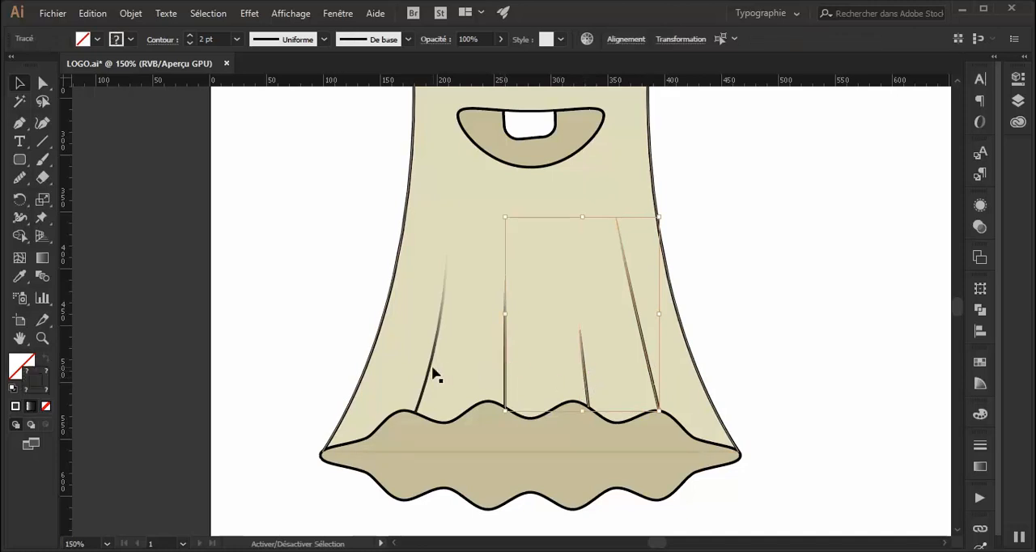
pyautogui.keyDown('shift'); pyautogui.click(429, 370); pyautogui.keyUp('shift')
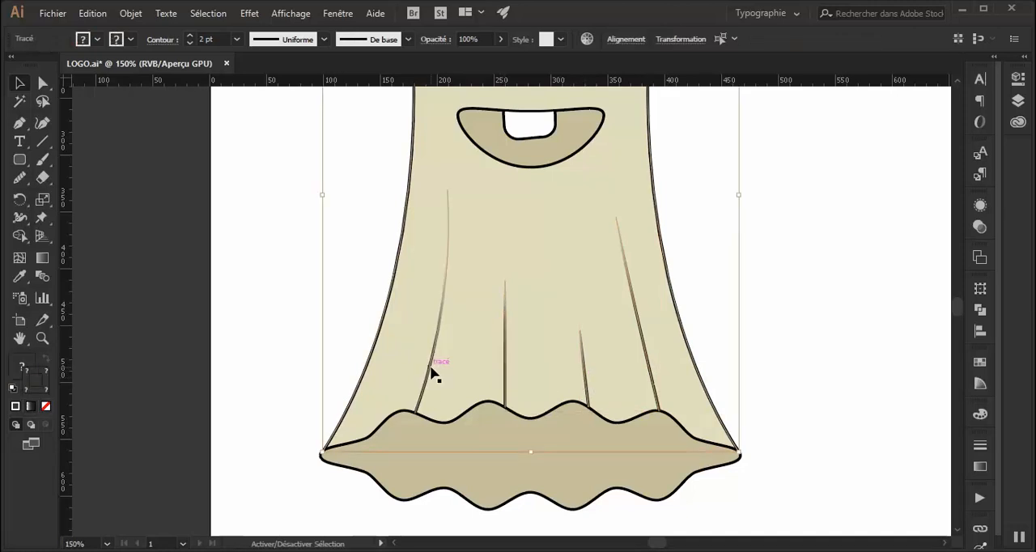
# Select all four fold lines without the ghost's body and group them.
pyautogui.click(430, 370)
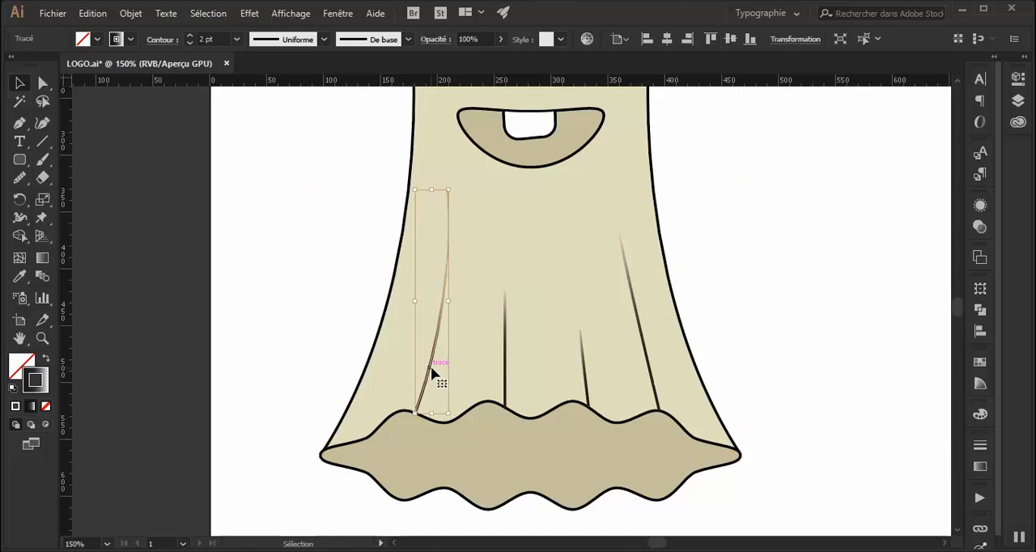
pyautogui.keyDown('shift'); pyautogui.click(508, 382); pyautogui.keyUp('shift')
pyautogui.keyDown('shift'); pyautogui.click(584, 374); pyautogui.keyUp('shift')
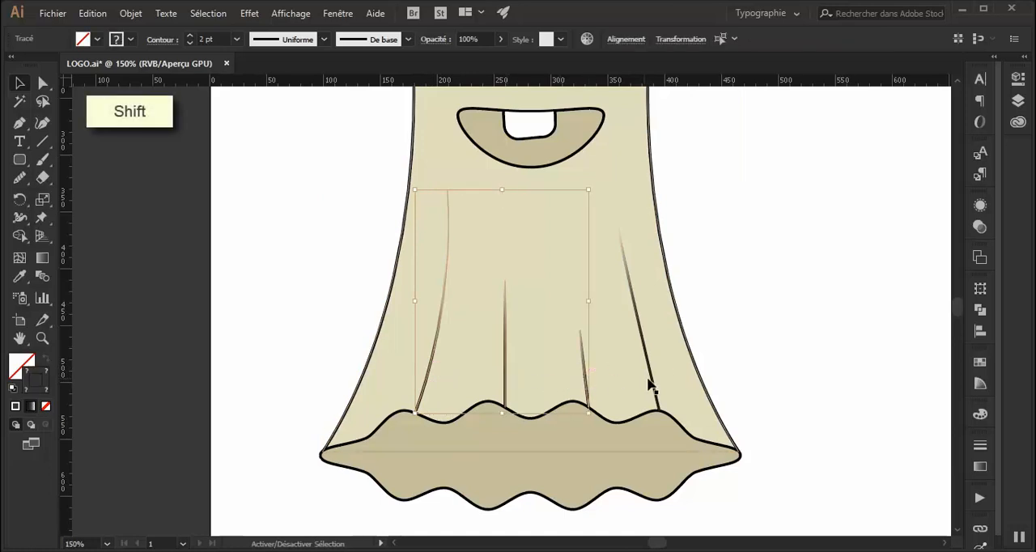
pyautogui.keyDown('shift'); pyautogui.click(652, 385); pyautogui.keyUp('shift')
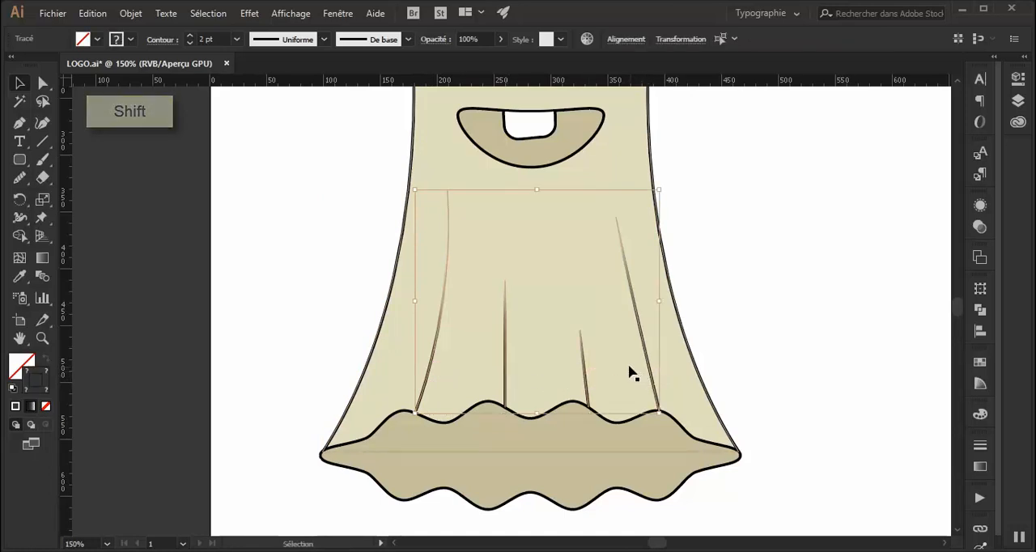
pyautogui.rightClick(510, 325)
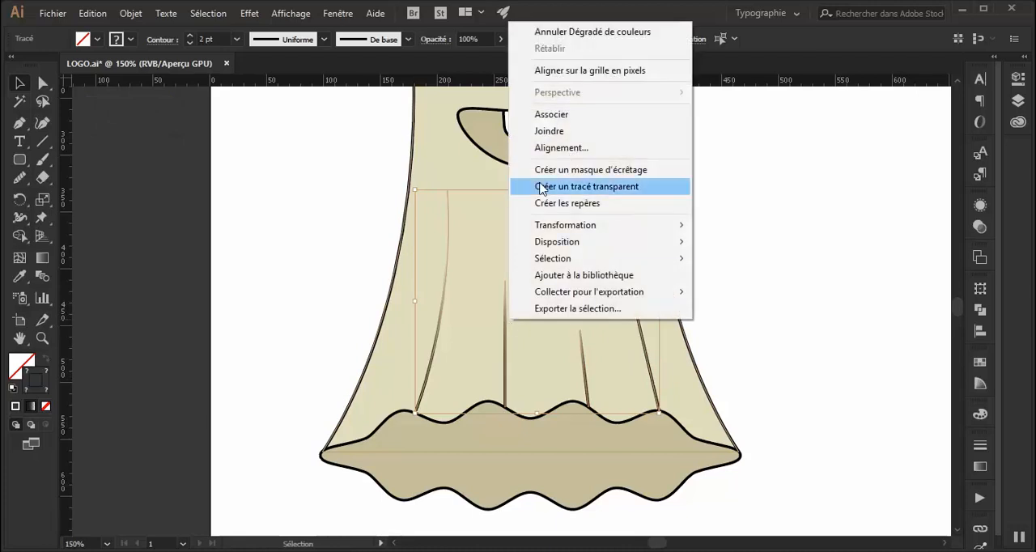
pyautogui.click(558, 120)
# Lower the opacity of the fold line group to soften the lines, and deselect it.
pyautogui.click(502, 39)
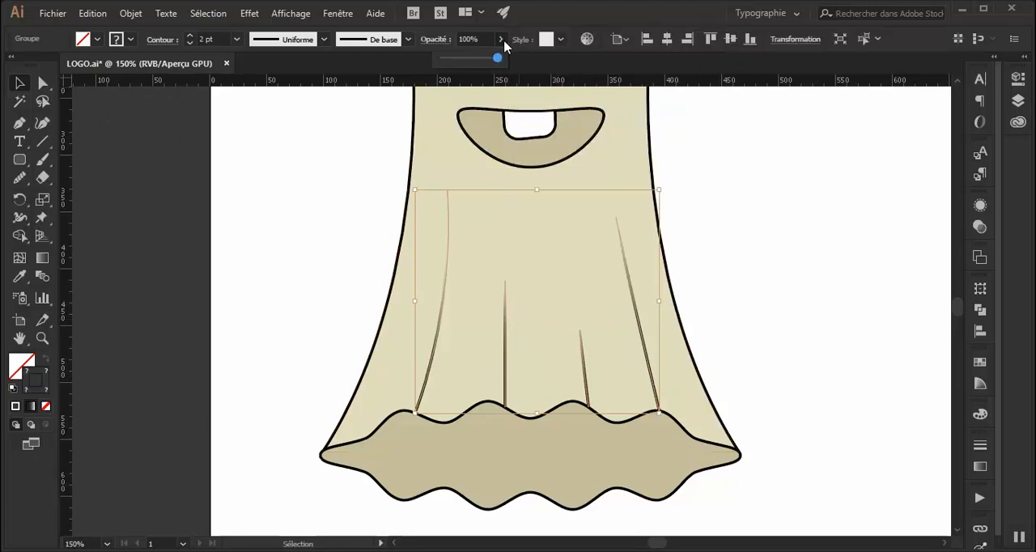
pyautogui.moveTo(497, 59); pyautogui.dragTo(476, 60)
pyautogui.click(785, 235)
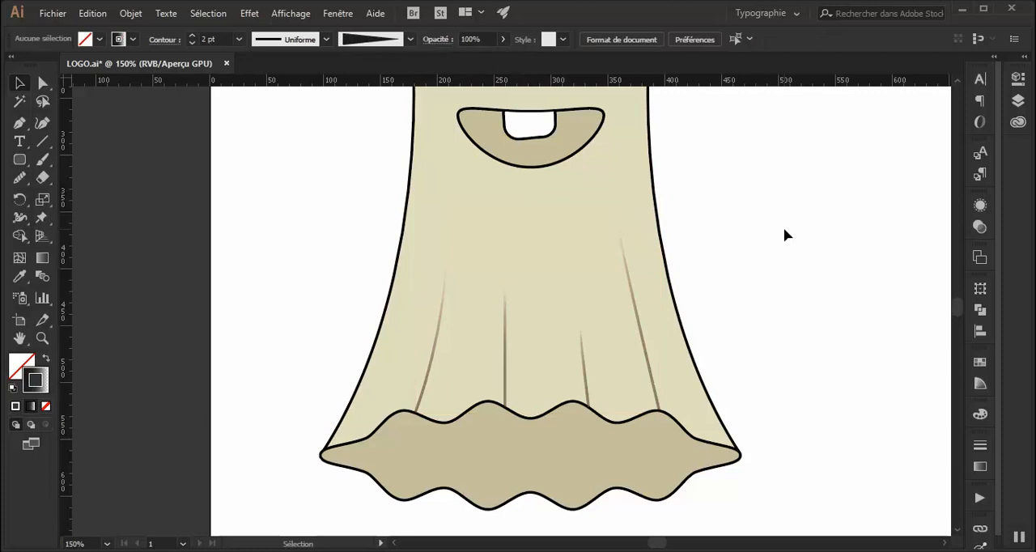
pyautogui.hotkey('ctrl', '-')
pyautogui.hotkey('ctrl', '-')
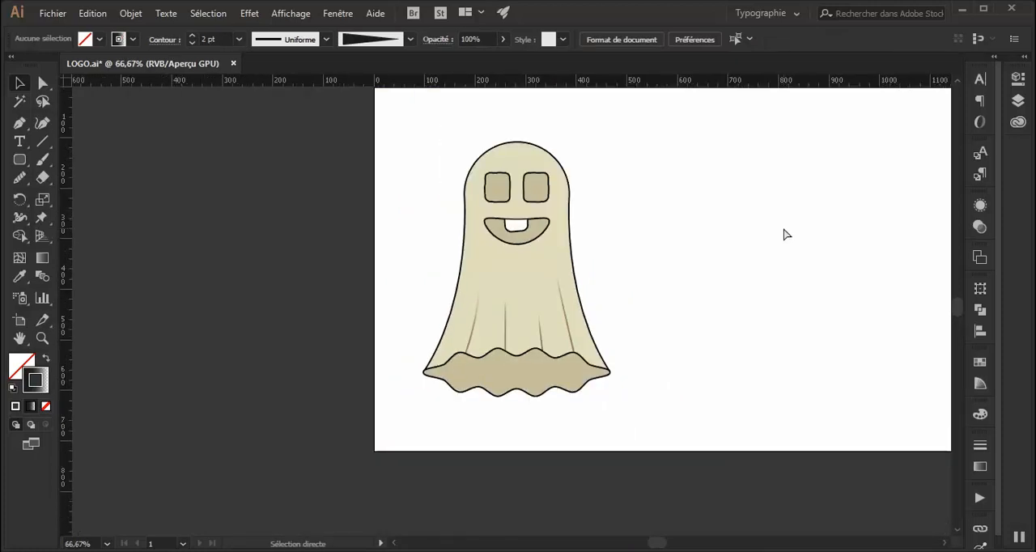
pyautogui.hotkey('ctrl', '+')
# Draw a circle about as tall as the eyes beside the ghost's head, using the right eye's beige fill and black 2 pt stroke.
pyautogui.moveTo(781, 226); pyautogui.dragTo(551, 300)
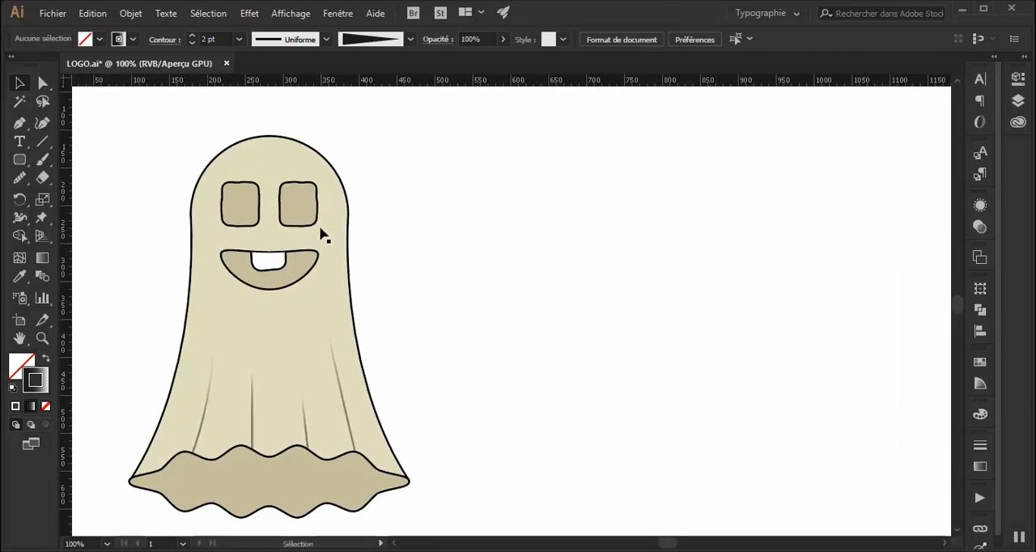
pyautogui.click(298, 204)
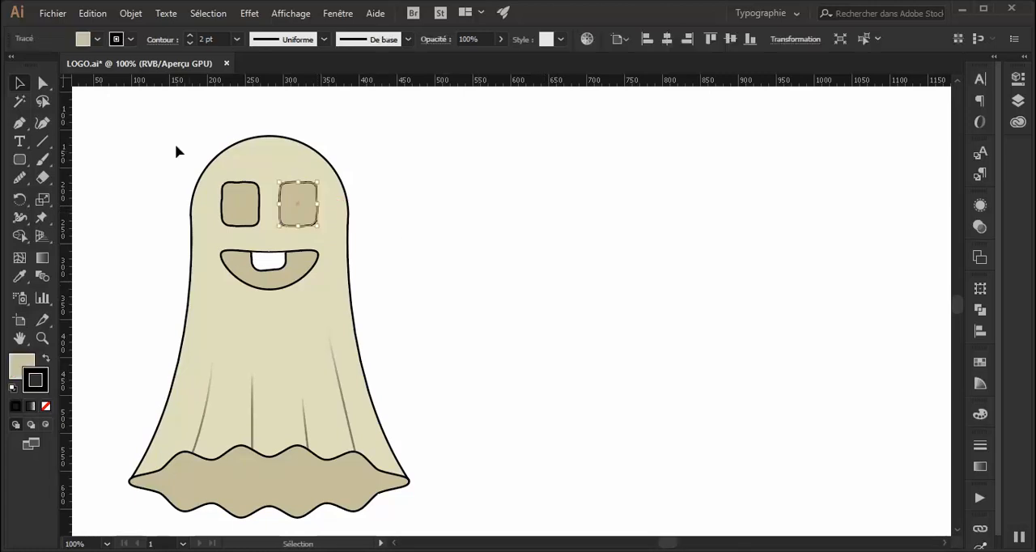
pyautogui.moveTo(20, 159); pyautogui.dragTo(64, 196)
pyautogui.moveTo(390, 185); pyautogui.dragTo(432, 229)
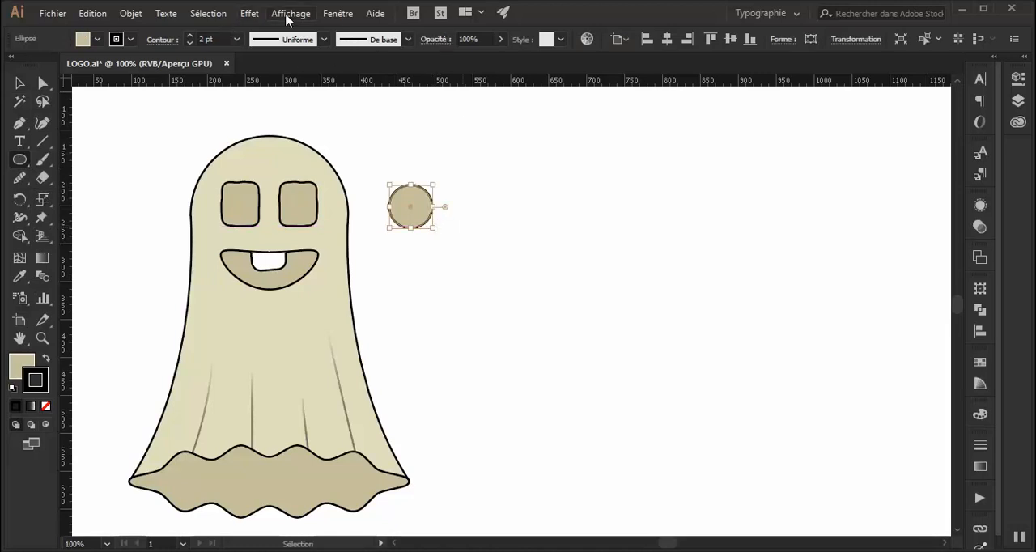
# Apply the Roughen effect to the circle with a relative size of 9%, detail 2 and smooth points.
pyautogui.click(248, 15)
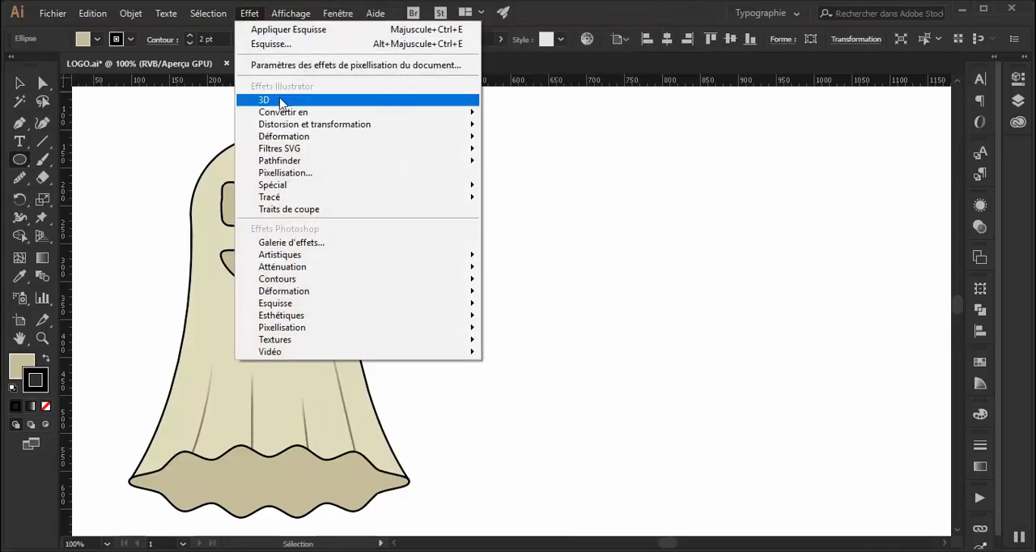
pyautogui.click(300, 44)
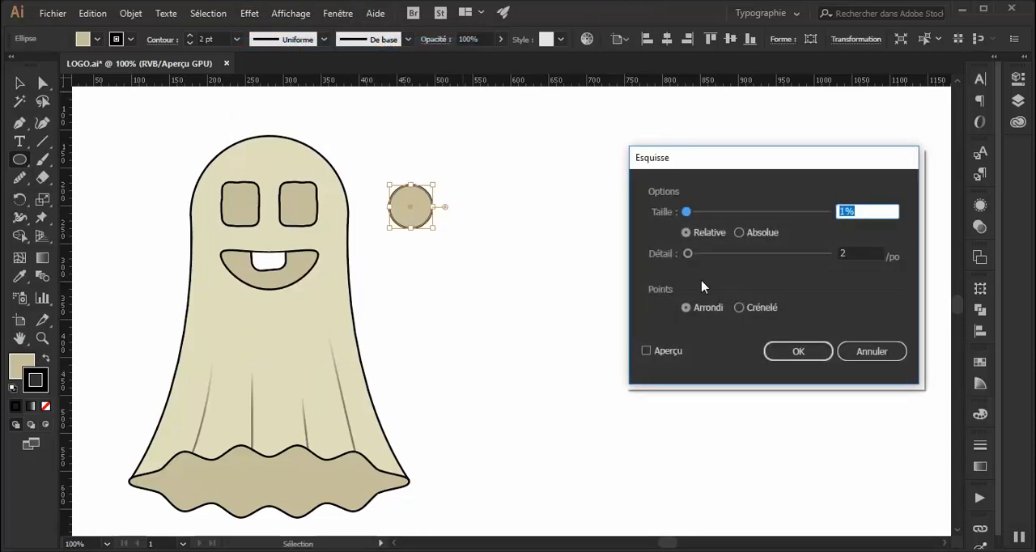
pyautogui.click(669, 351)
pyautogui.moveTo(687, 212); pyautogui.dragTo(697, 215)
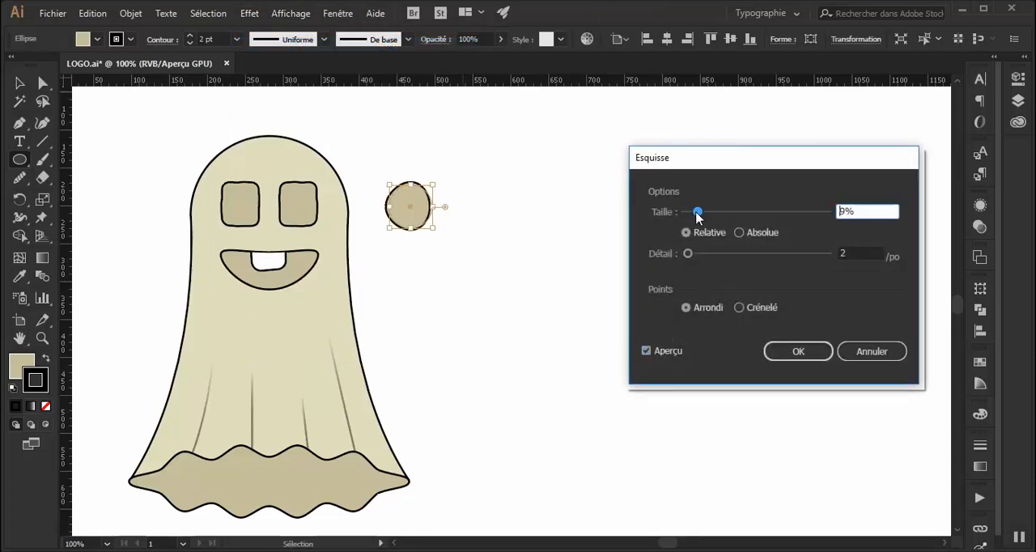
pyautogui.click(813, 360)
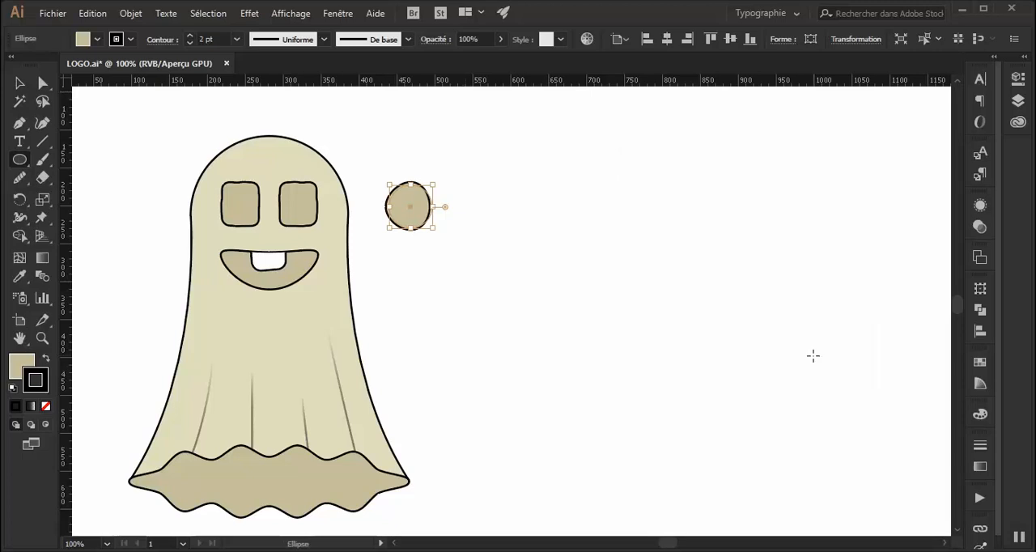
pyautogui.click(19, 82)
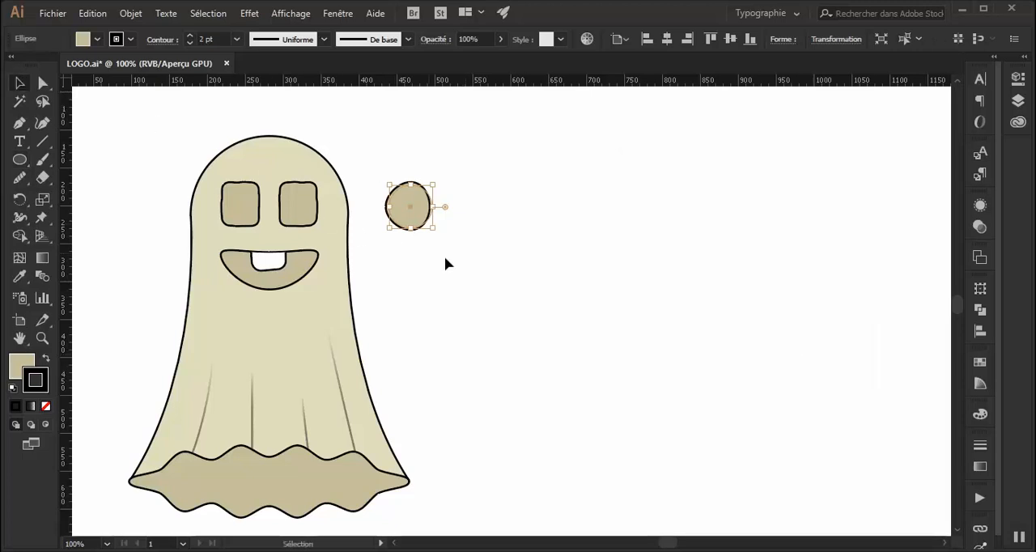
pyautogui.click(483, 263)
pyautogui.click(425, 219)
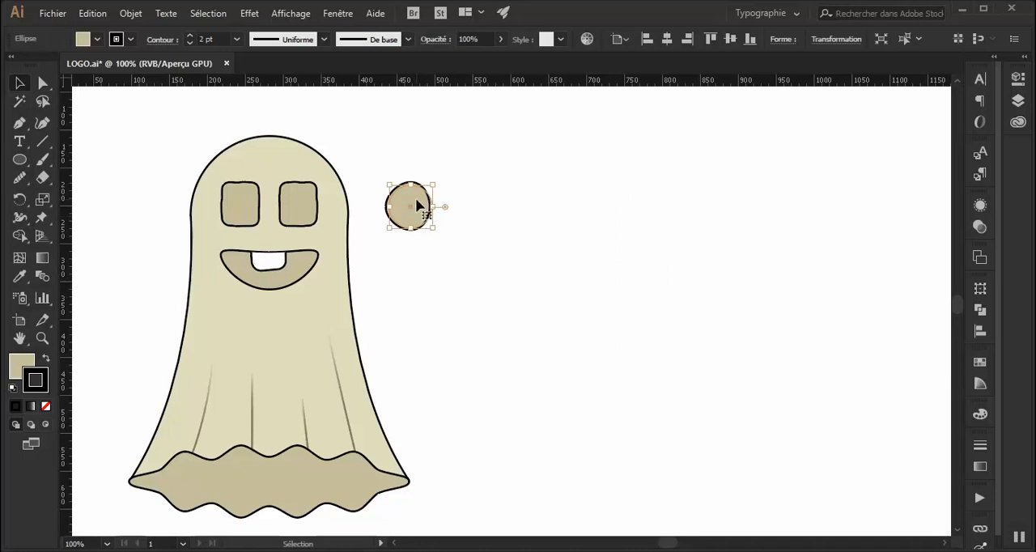
# Group the two square eyes and move them off the ghost onto the blank part of the artboard.
pyautogui.click(318, 216)
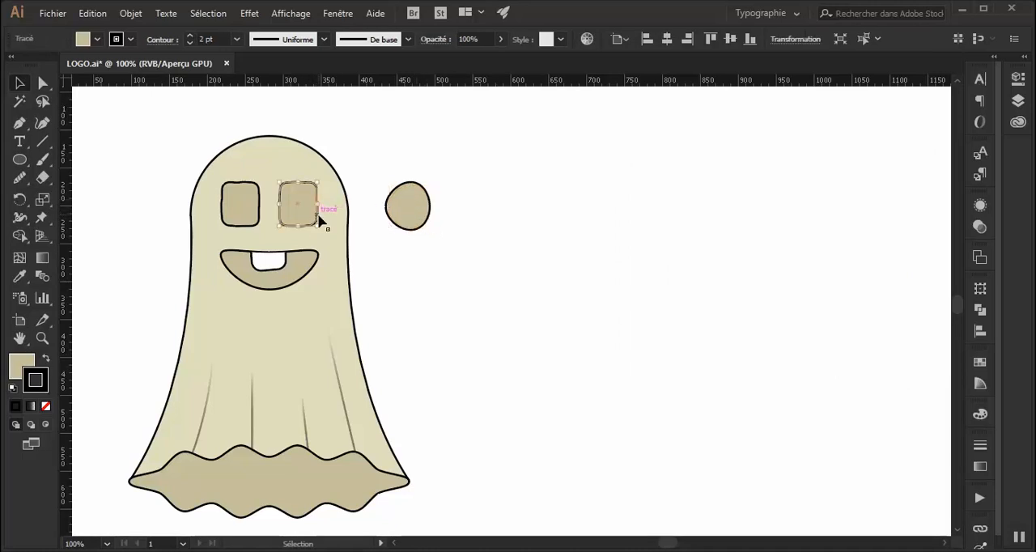
pyautogui.keyDown('shift'); pyautogui.click(243, 190); pyautogui.keyUp('shift')
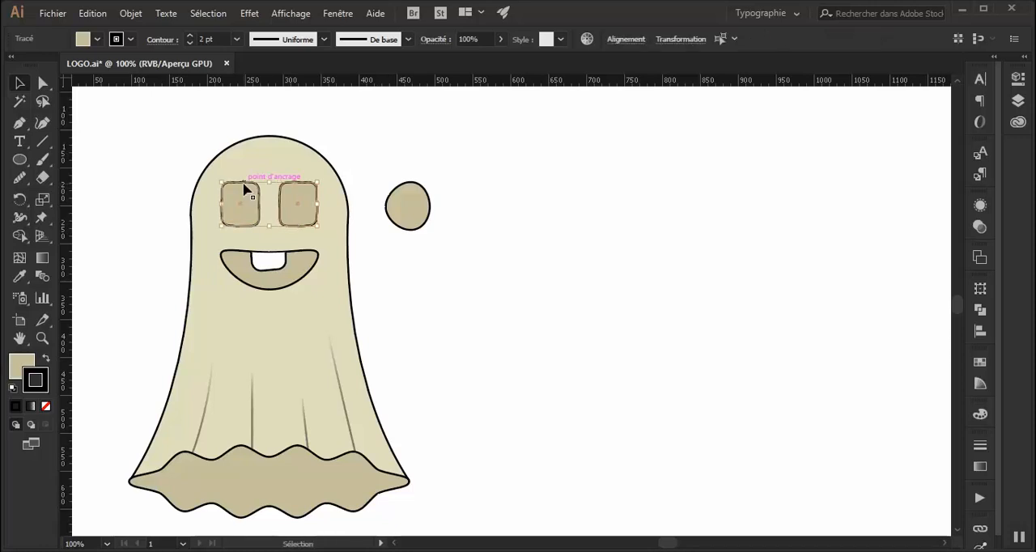
pyautogui.rightClick(244, 188)
pyautogui.click(302, 277)
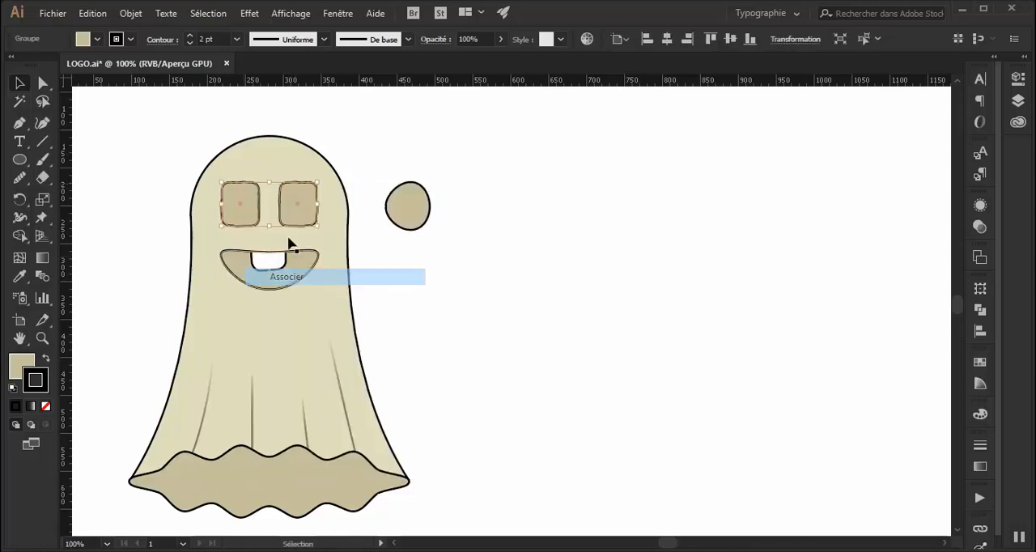
pyautogui.moveTo(310, 197); pyautogui.dragTo(634, 250)
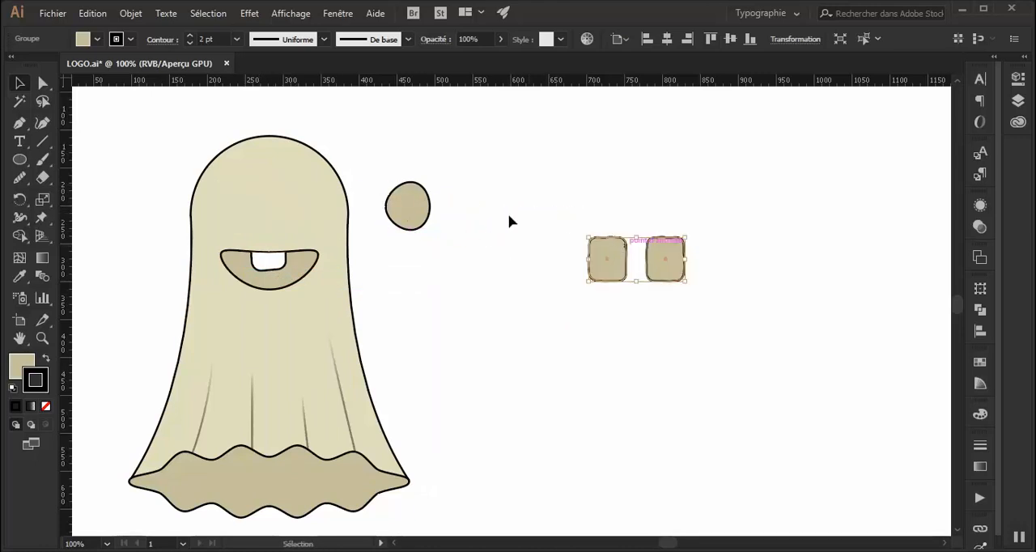
# Expand the appearance of the roughened circle beside the ghost's head, and deselect it.
pyautogui.click(454, 180)
pyautogui.moveTo(444, 165); pyautogui.dragTo(400, 226)
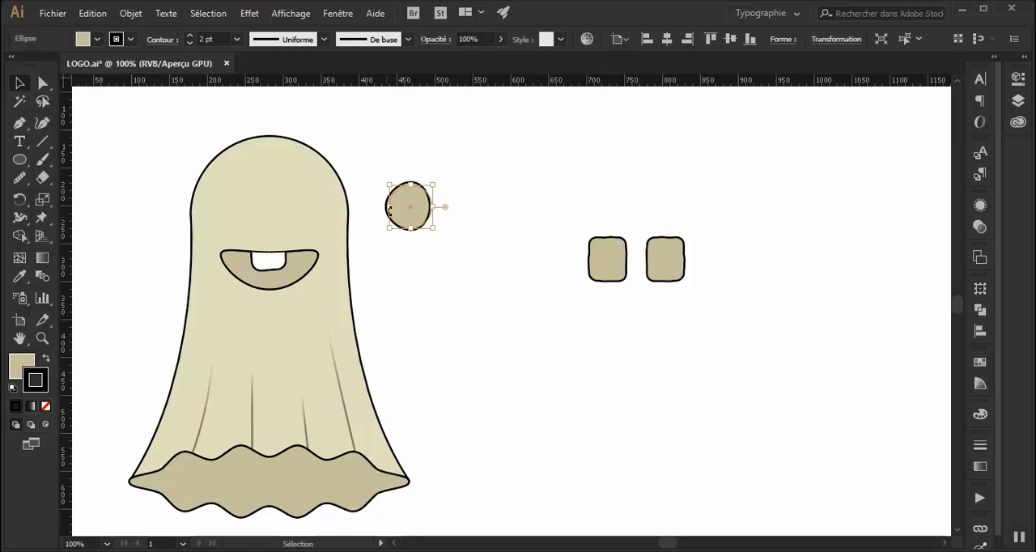
pyautogui.click(131, 14)
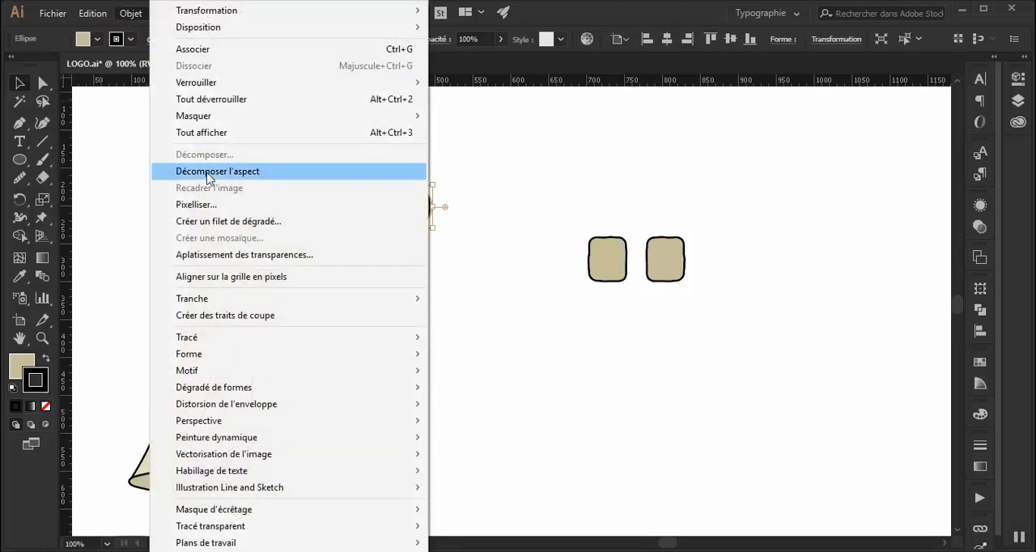
pyautogui.click(202, 171)
pyautogui.click(452, 231)
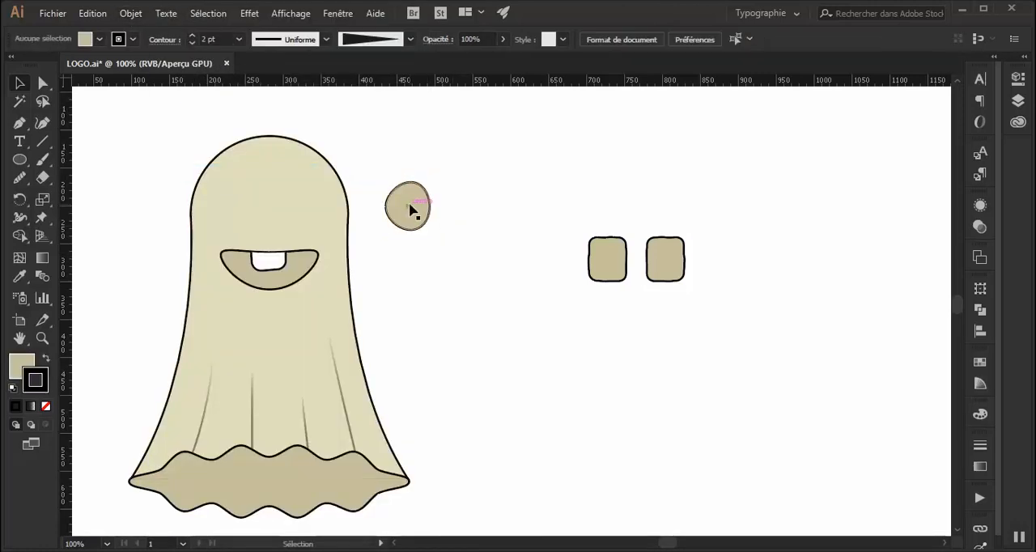
# Ungroup the expanded circle, pull its beige fill shape away from the outline and delete that fill shape.
pyautogui.rightClick(414, 204)
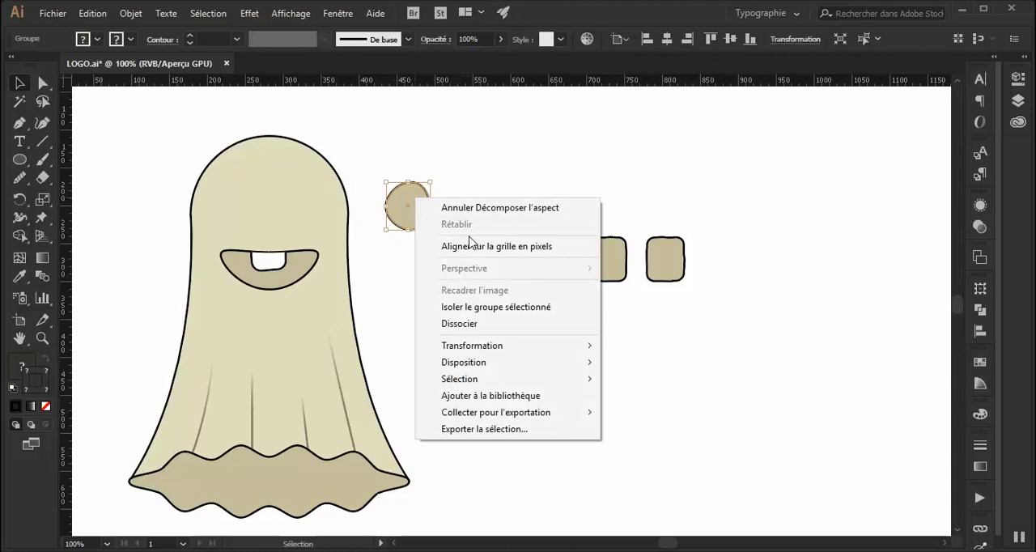
pyautogui.click(465, 323)
pyautogui.click(463, 188)
pyautogui.moveTo(421, 203); pyautogui.dragTo(505, 194)
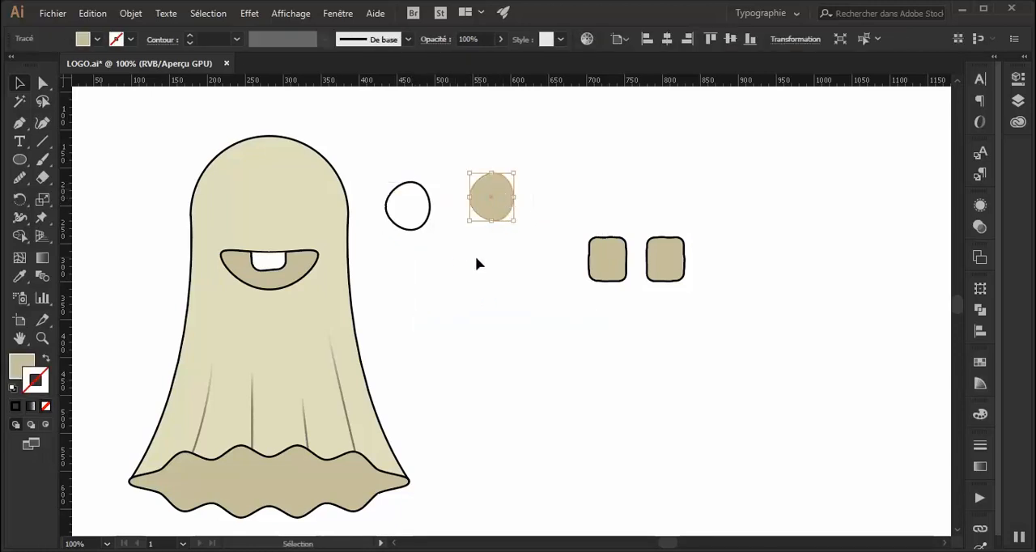
pyautogui.click(478, 256)
pyautogui.moveTo(433, 276); pyautogui.dragTo(428, 280)
pyautogui.press('Delete')
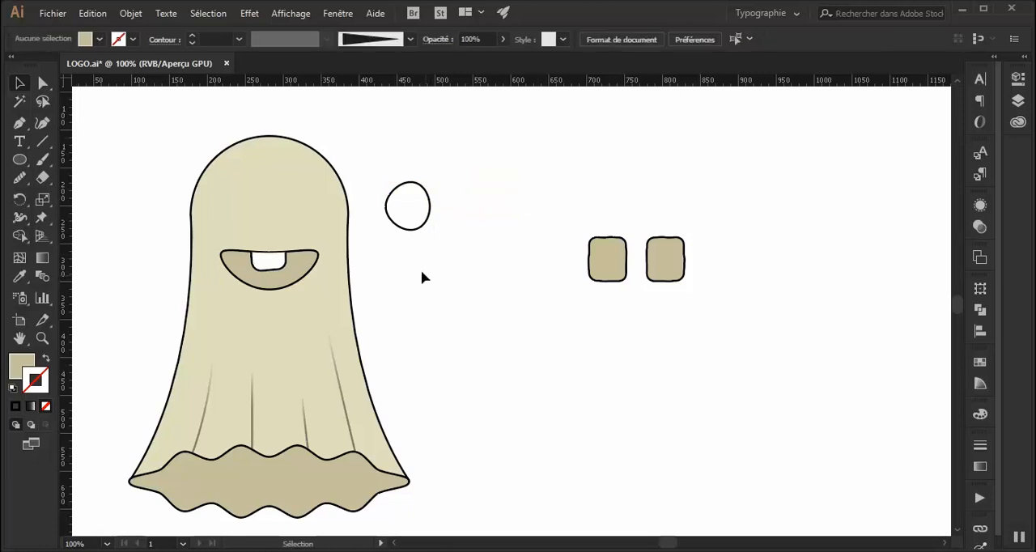
# Apply the square eye's beige fill and black stroke to the remaining circle outline with the Eyedropper.
pyautogui.click(431, 207)
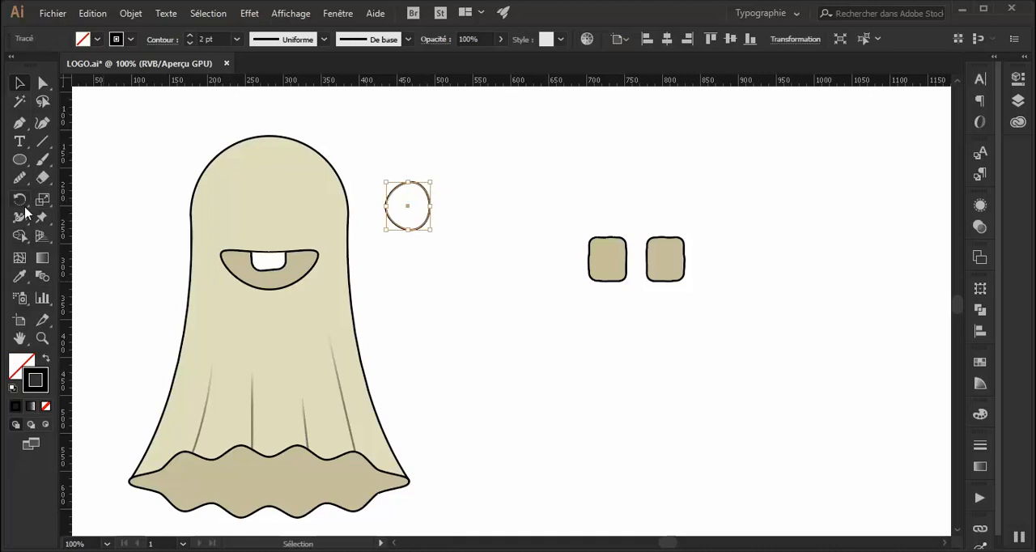
pyautogui.click(19, 275)
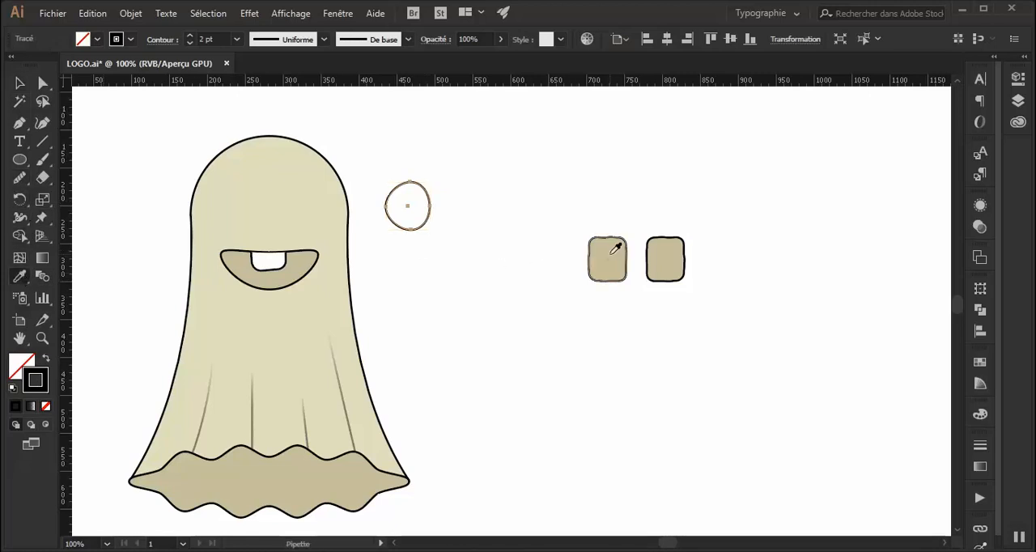
pyautogui.click(607, 259)
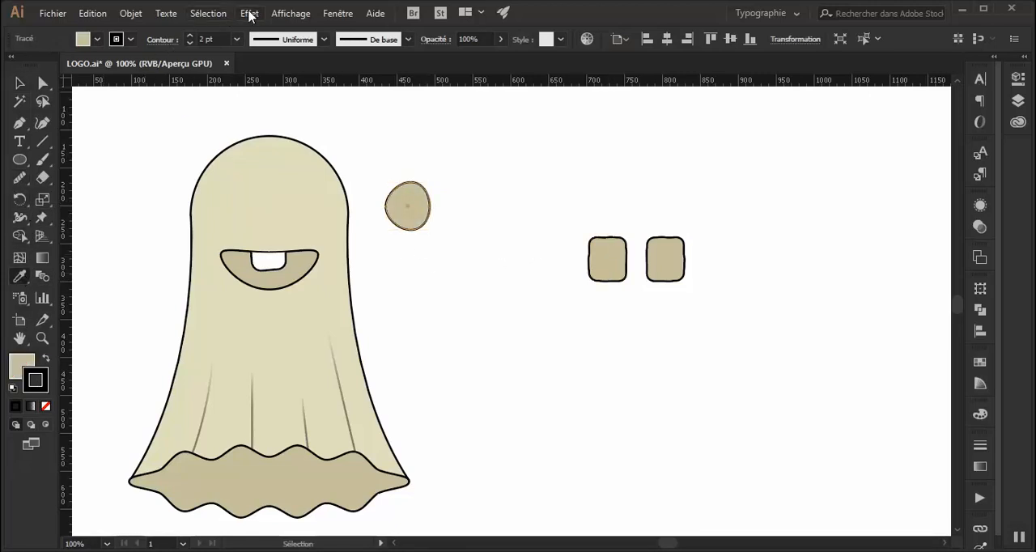
# Create a reflected copy of the rounded eye shape across the vertical axis.
pyautogui.click(131, 13)
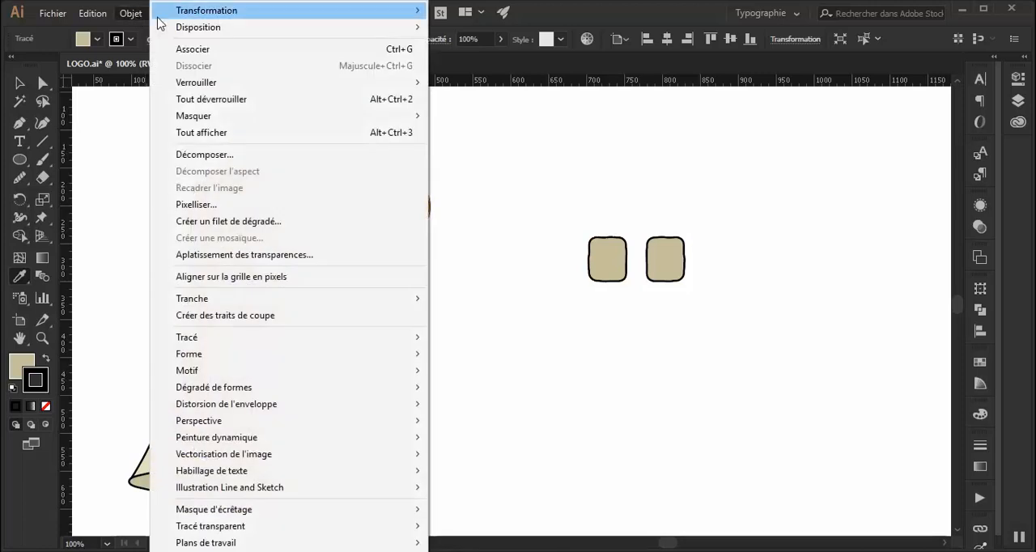
pyautogui.moveTo(180, 13)
pyautogui.click(481, 70)
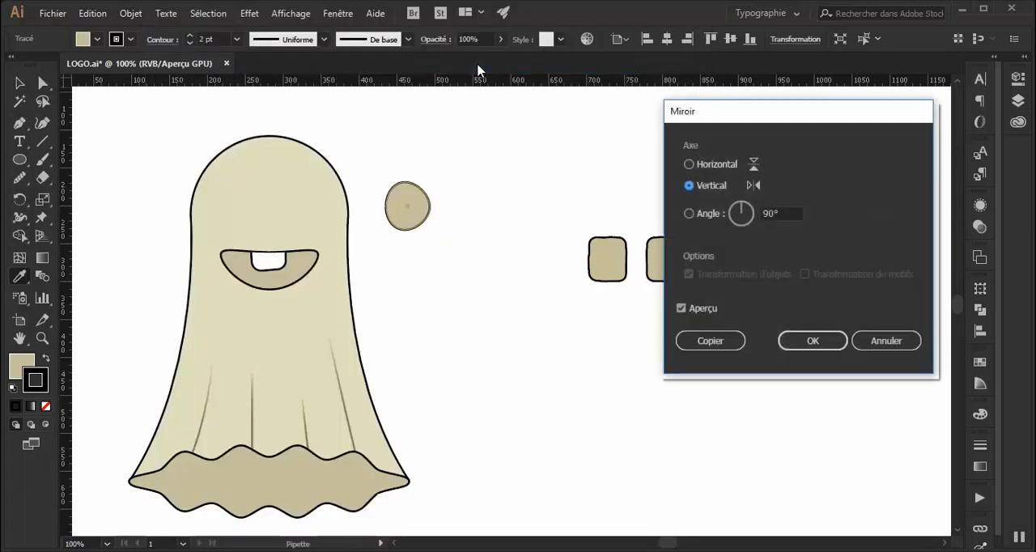
pyautogui.click(710, 340)
# Place the two mirrored round shapes side by side above the ghost's mouth as its eyes.
pyautogui.click(17, 86)
pyautogui.click(394, 214)
pyautogui.moveTo(394, 215); pyautogui.dragTo(286, 202)
pyautogui.click(437, 238)
pyautogui.click(405, 219)
pyautogui.moveTo(397, 222); pyautogui.dragTo(223, 203)
pyautogui.click(420, 257)
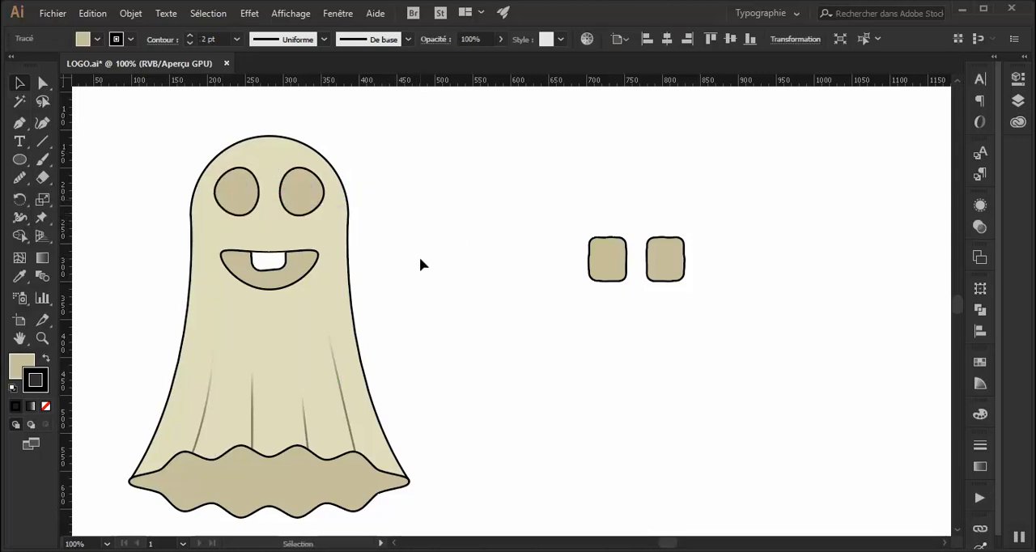
pyautogui.click(300, 208)
pyautogui.click(437, 274)
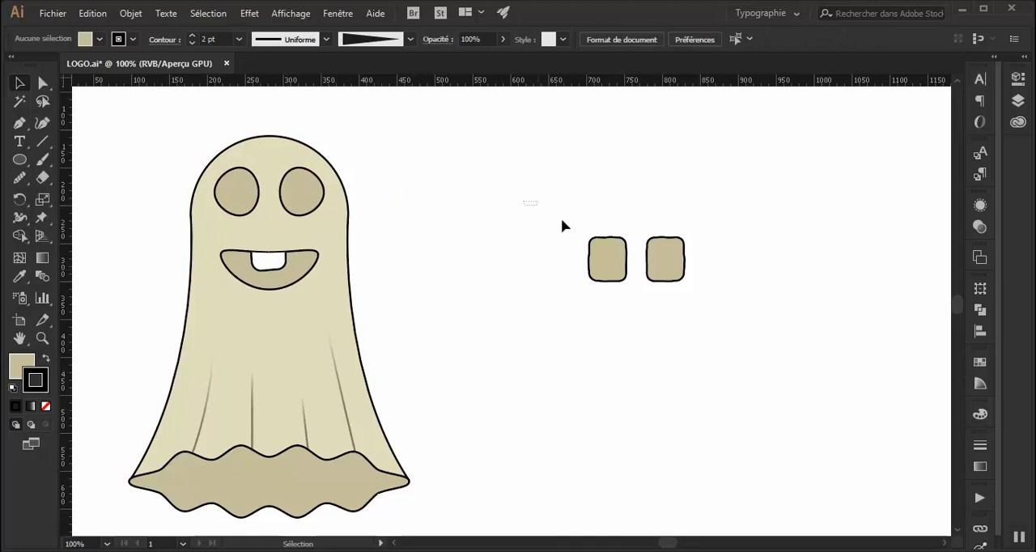
# Move the grouped square eyes off the artboard, beyond its upper-left corner.
pyautogui.moveTo(525, 200); pyautogui.dragTo(837, 348)
pyautogui.moveTo(678, 274); pyautogui.dragTo(106, 126)
pyautogui.click(432, 215)
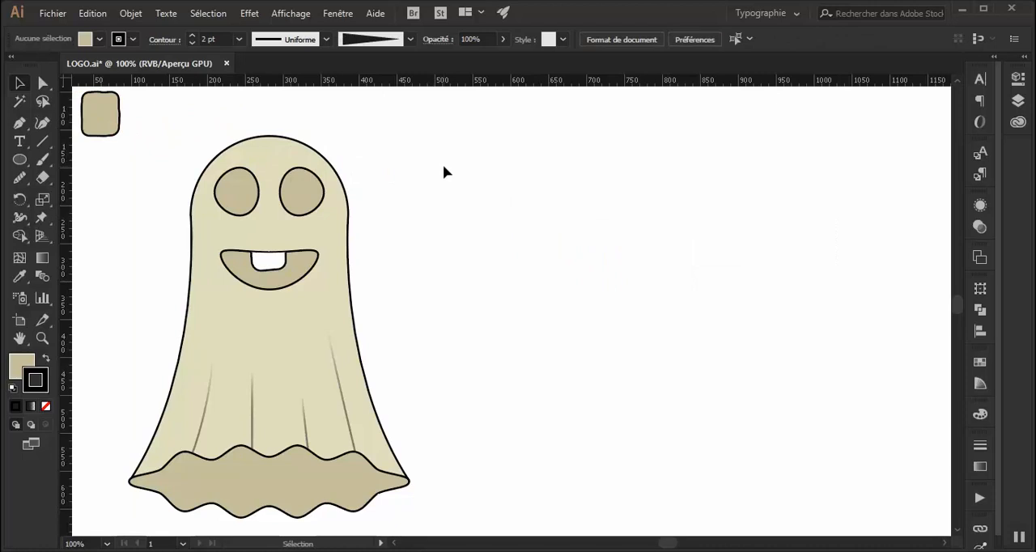
pyautogui.hotkey('ctrl', '-')
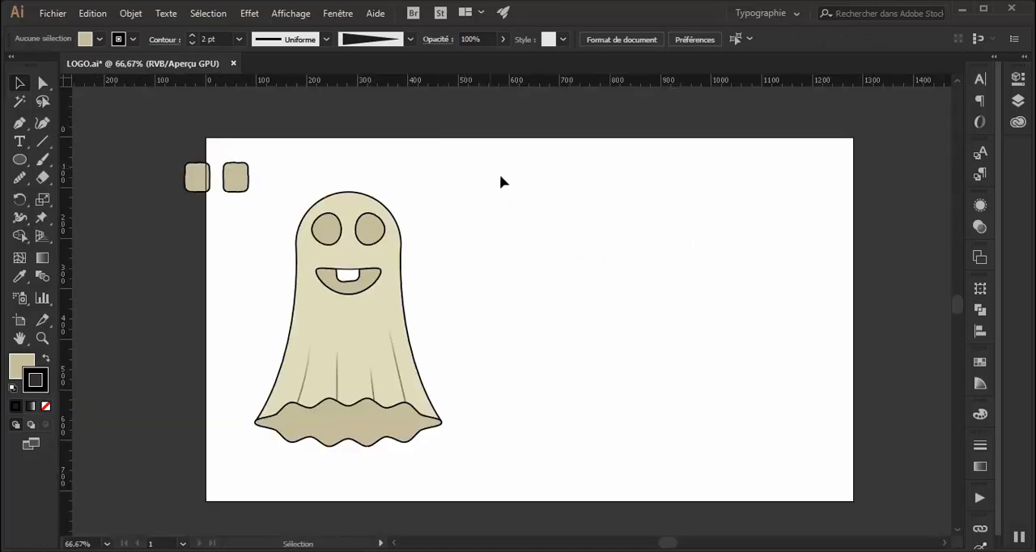
pyautogui.moveTo(455, 229); pyautogui.dragTo(244, 453)
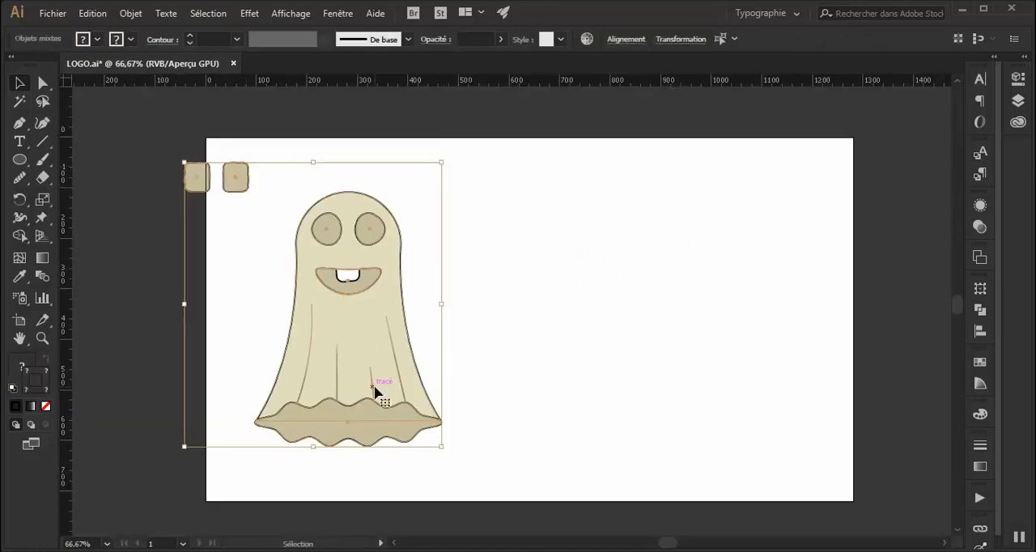
pyautogui.click(588, 340)
pyautogui.moveTo(154, 184); pyautogui.dragTo(154, 185)
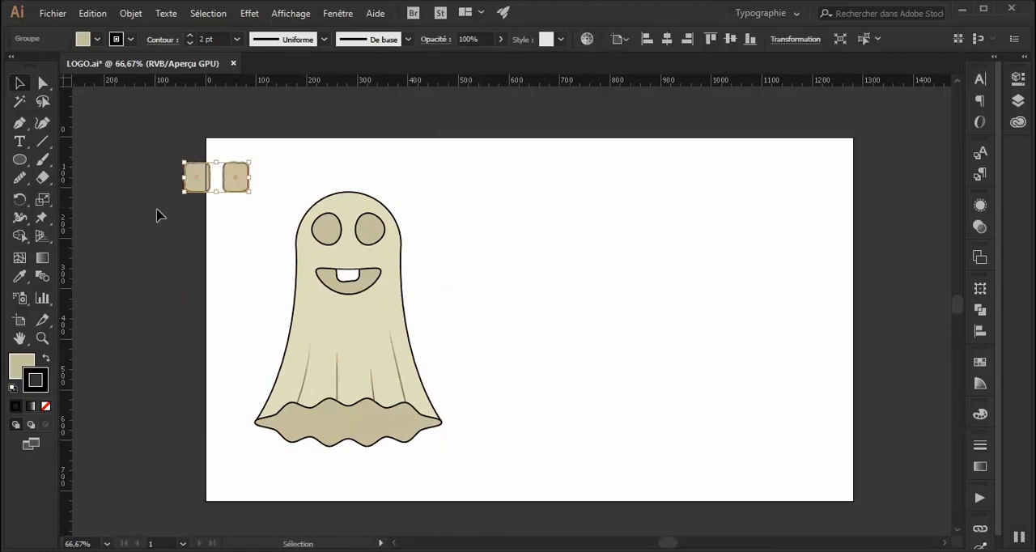
pyautogui.moveTo(244, 180); pyautogui.dragTo(151, 127)
# Shift all the ghost's parts slightly toward the artboard's upper-left corner, and undo the trial alignment of the separate parts.
pyautogui.click(488, 185)
pyautogui.moveTo(488, 184); pyautogui.dragTo(299, 457)
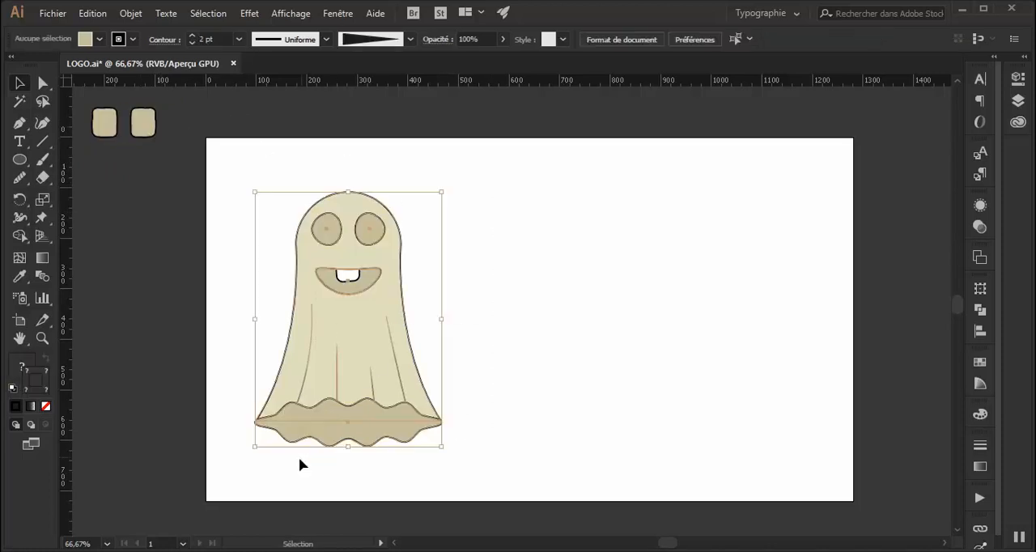
pyautogui.moveTo(360, 324); pyautogui.dragTo(337, 310)
pyautogui.click(491, 317)
pyautogui.hotkey('ctrl', 'z')
# Group all the ghost's parts and center the group horizontally and vertically on the artboard.
pyautogui.moveTo(481, 203); pyautogui.dragTo(263, 426)
pyautogui.rightClick(306, 324)
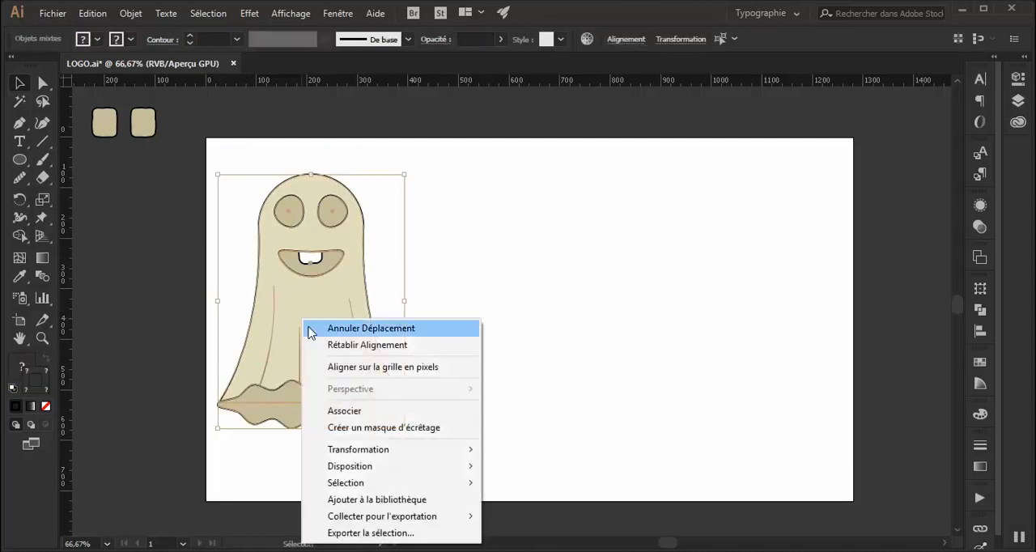
pyautogui.click(357, 412)
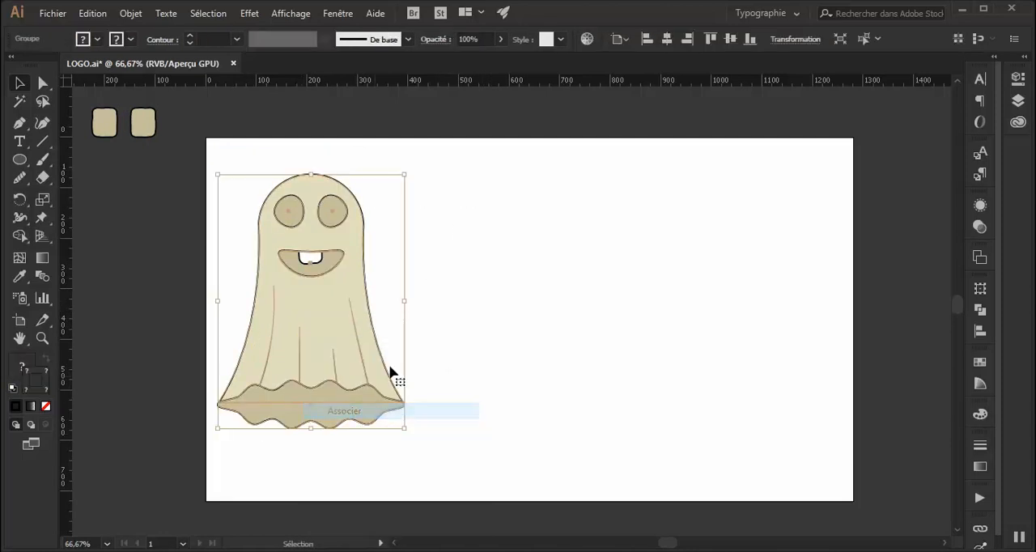
pyautogui.click(668, 41)
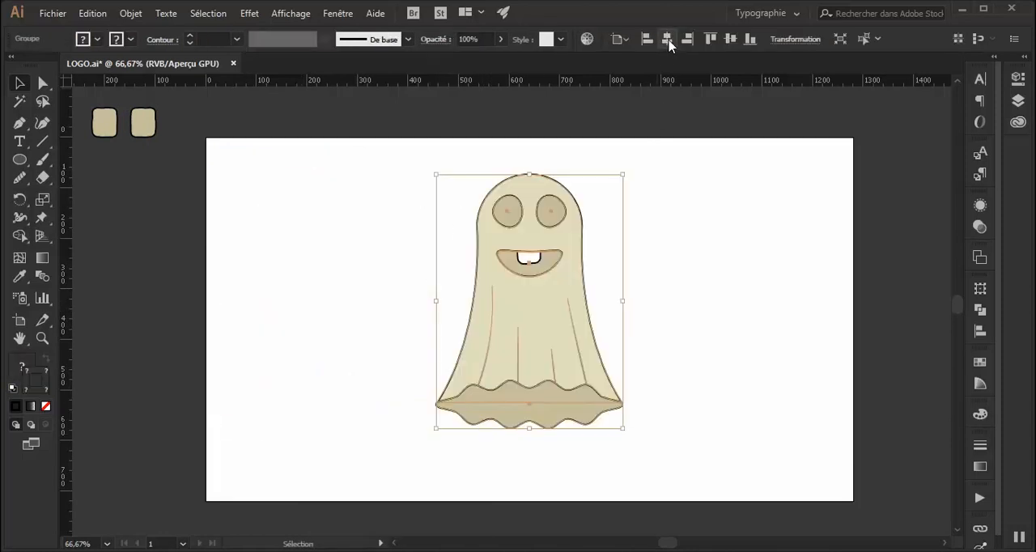
pyautogui.click(731, 41)
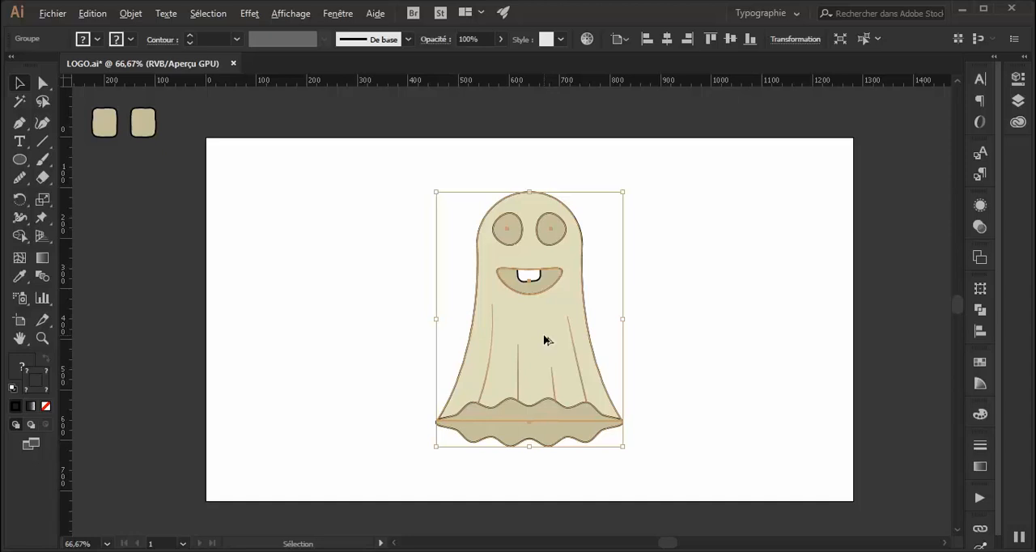
# Duplicate the centered ghost once on each side at the same height, making a row of three ghosts.
pyautogui.moveTo(545, 340); pyautogui.dragTo(763, 349)
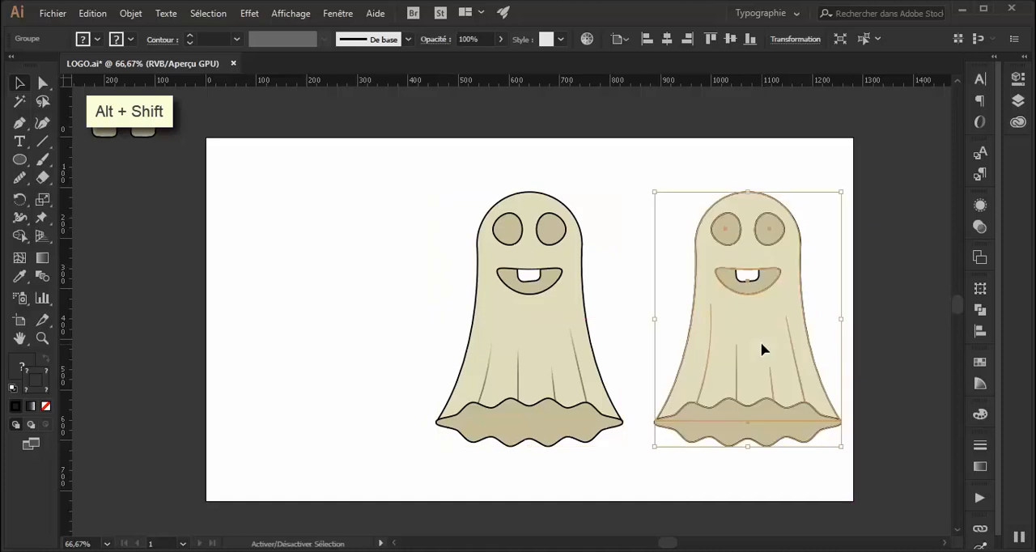
pyautogui.click(526, 326)
pyautogui.moveTo(531, 324); pyautogui.dragTo(316, 329)
pyautogui.click(629, 213)
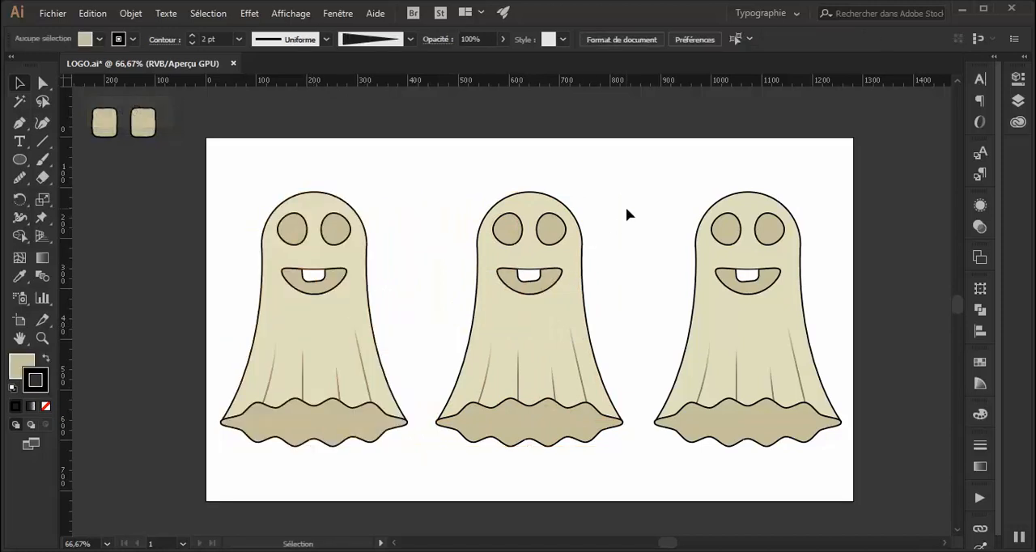
# Ungroup the left ghost and the right ghost so their parts can be recoloured individually.
pyautogui.click(355, 324)
pyautogui.rightClick(354, 321)
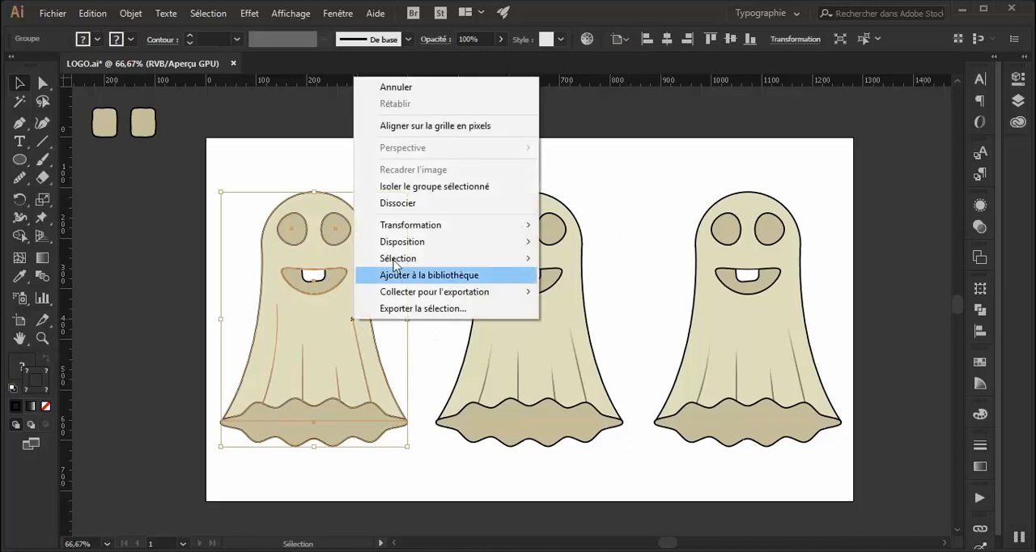
pyautogui.click(418, 202)
pyautogui.click(732, 323)
pyautogui.rightClick(732, 323)
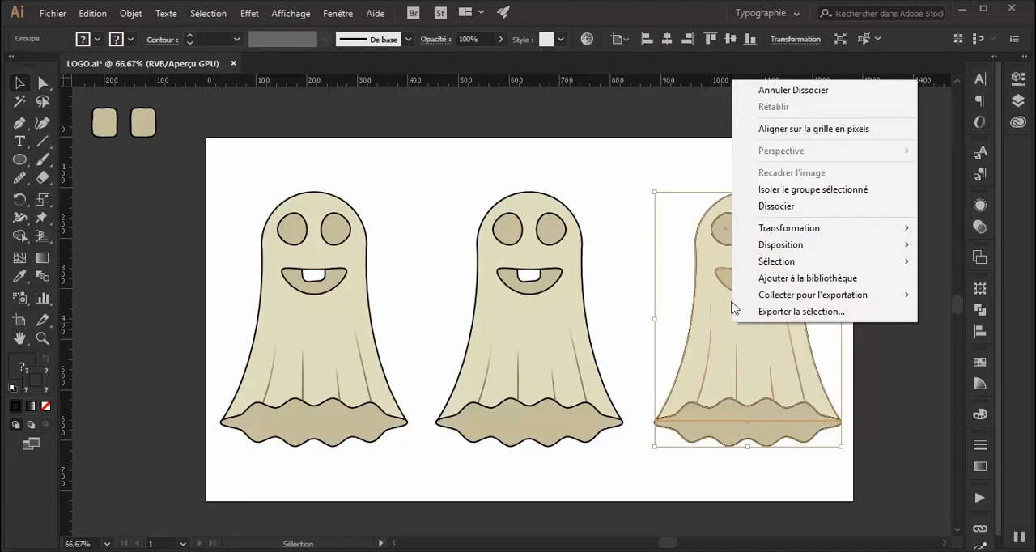
pyautogui.click(763, 206)
pyautogui.click(416, 202)
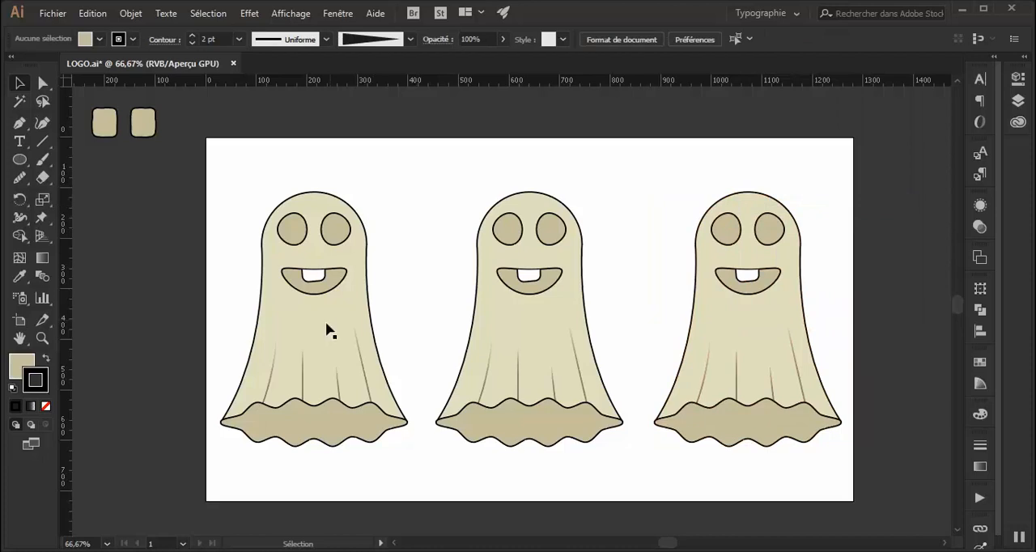
# Try the pf-black-300 (#d1d1d1) light grey fill on the left ghost's body.
pyautogui.click(320, 330)
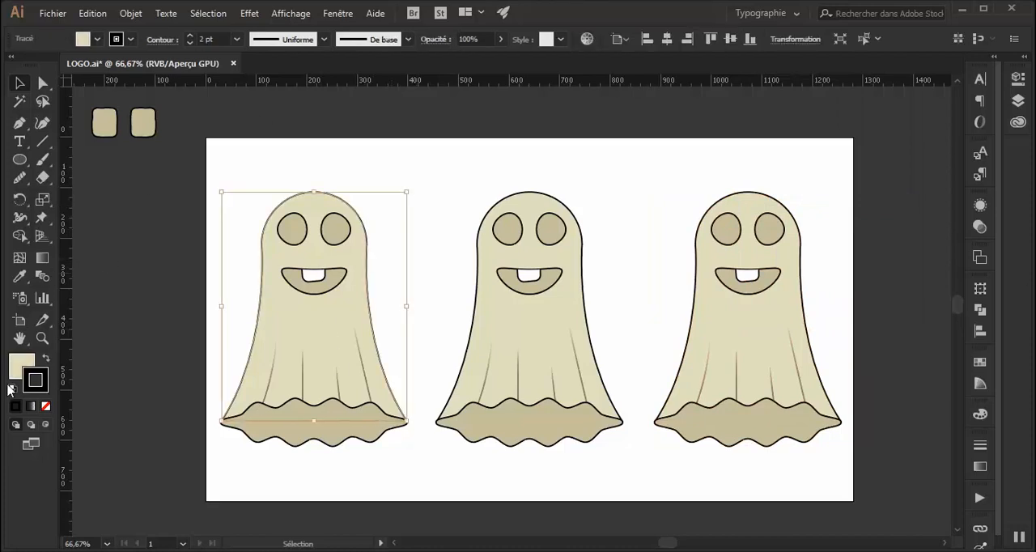
pyautogui.click(96, 39)
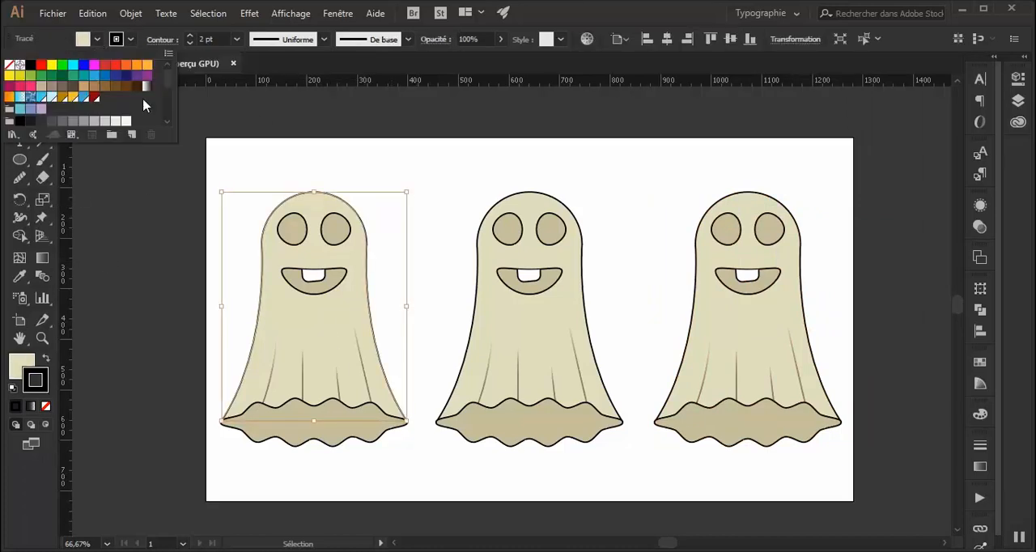
pyautogui.moveTo(170, 140); pyautogui.dragTo(147, 316)
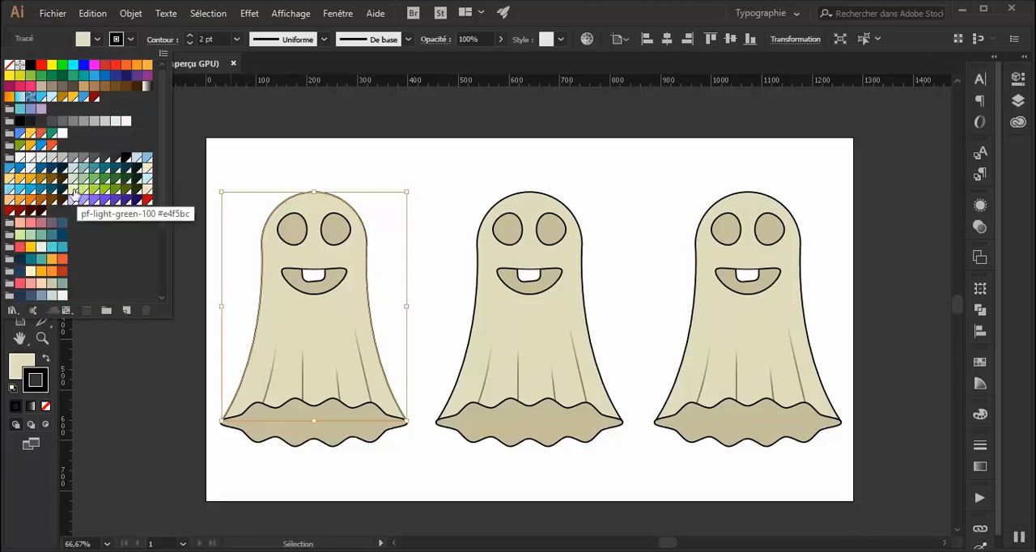
pyautogui.click(50, 157)
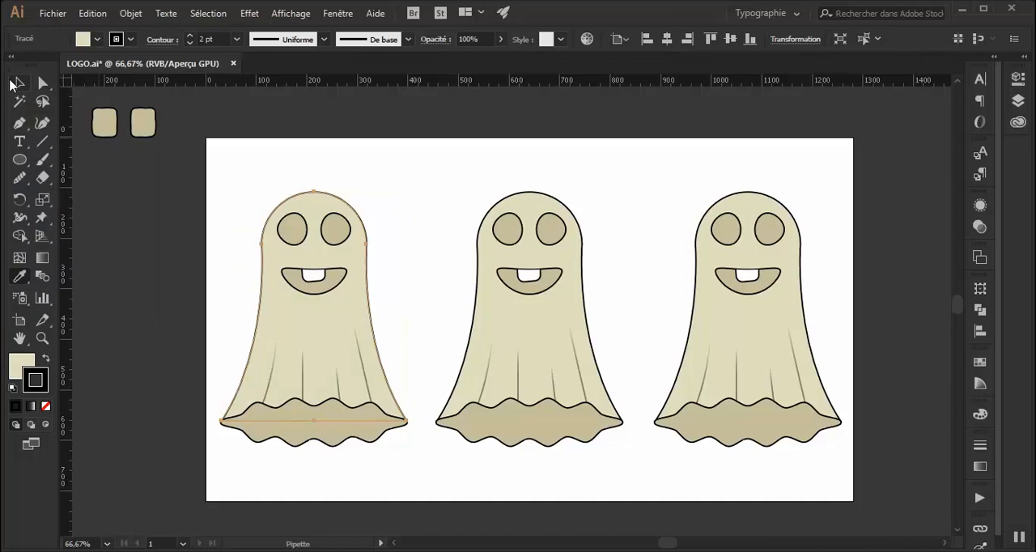
pyautogui.click(14, 84)
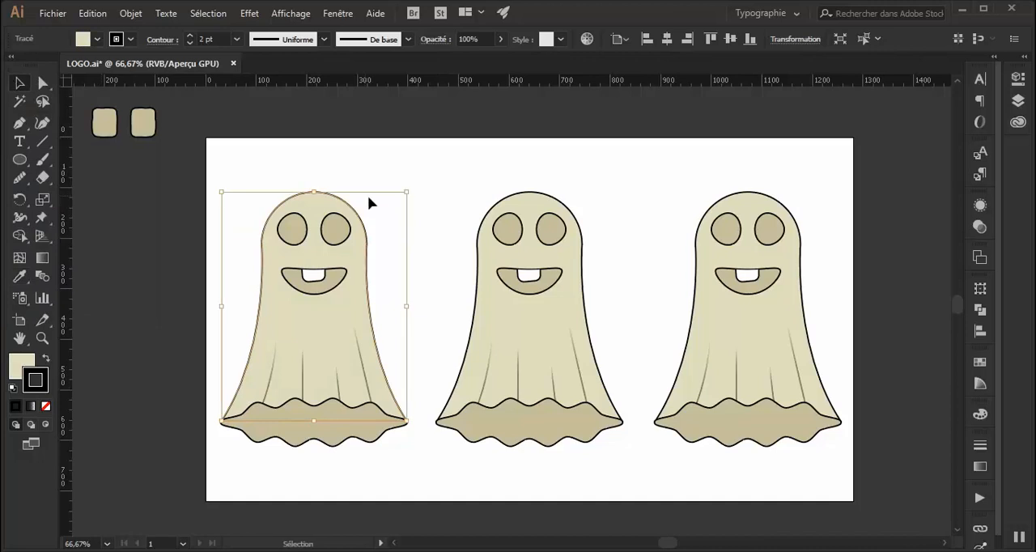
pyautogui.click(436, 188)
# Fill the left ghost's wavy hem with the grey between pf-black-300 and pf-black-500, and its body with pf-black-200 (#ededed).
pyautogui.click(319, 441)
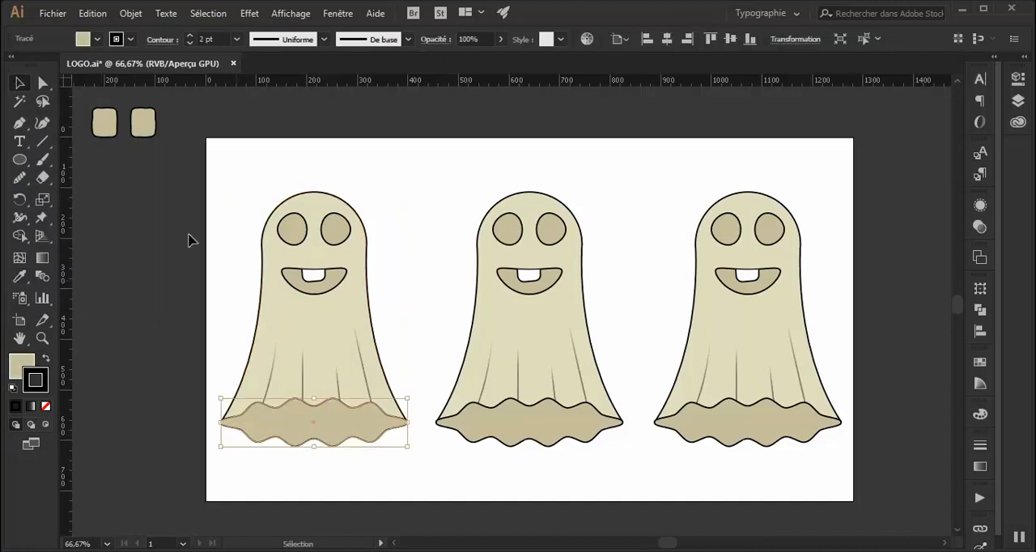
pyautogui.click(97, 39)
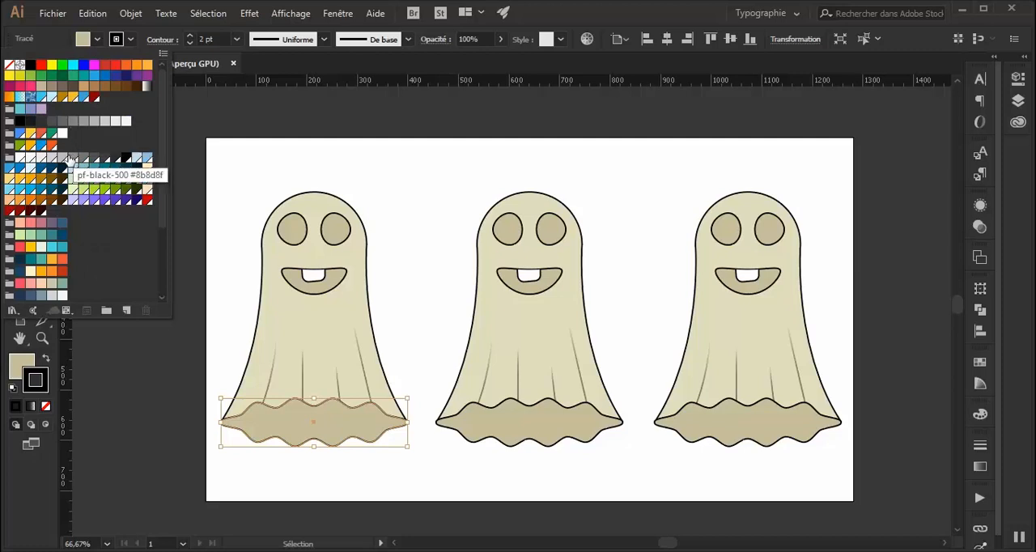
pyautogui.click(357, 316)
pyautogui.click(353, 309)
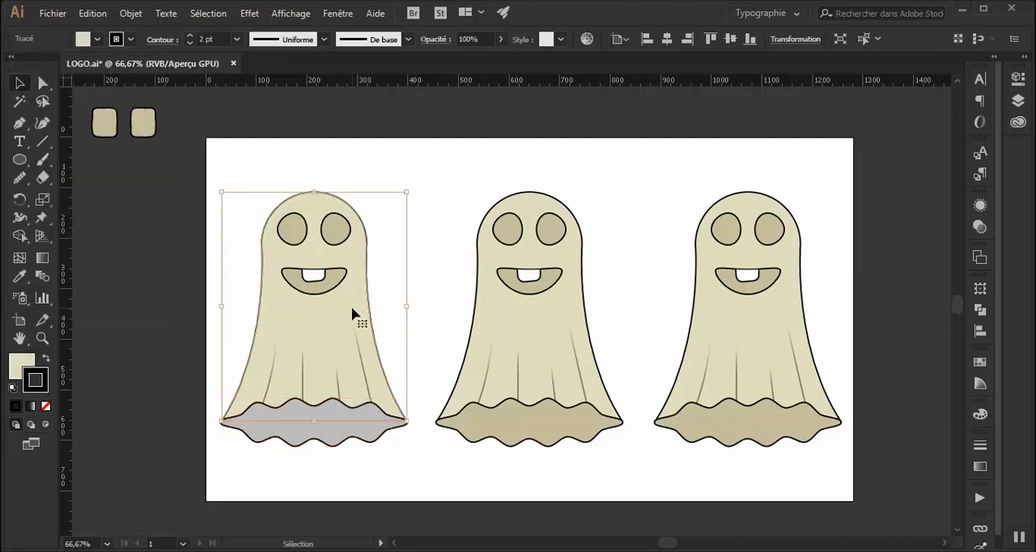
pyautogui.click(95, 40)
pyautogui.click(40, 159)
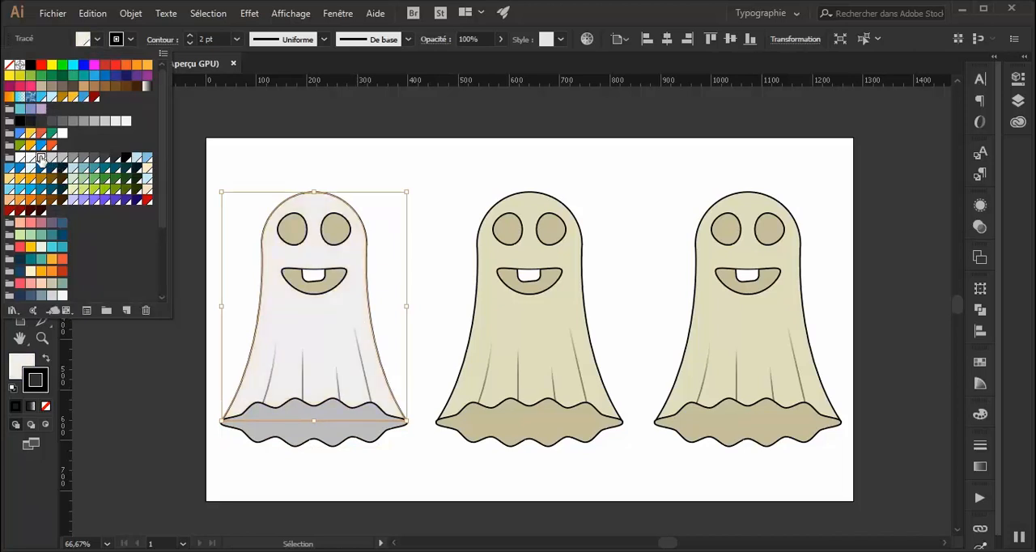
# Fill the right eye of the left ghost with the pf-black-300 light grey.
pyautogui.click(337, 229)
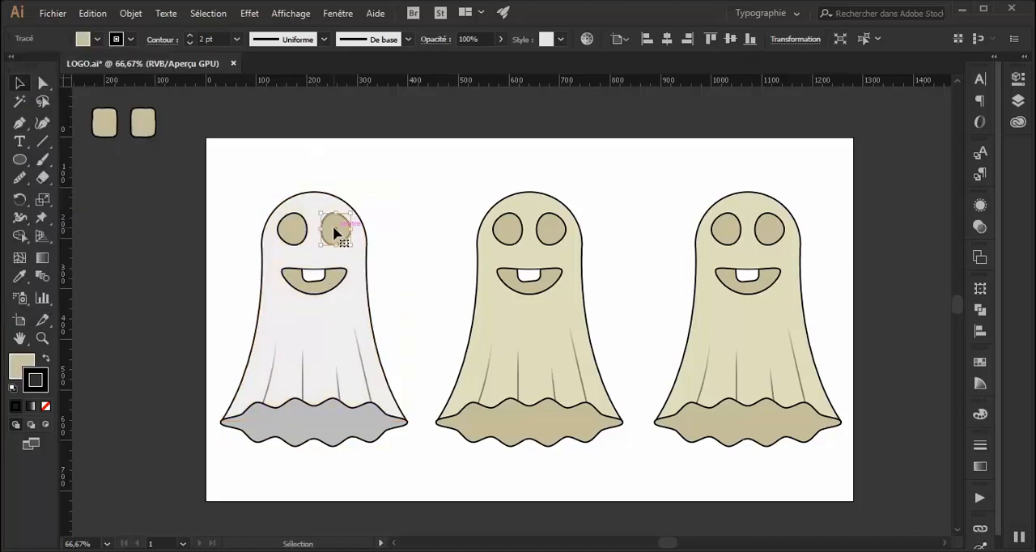
pyautogui.click(97, 39)
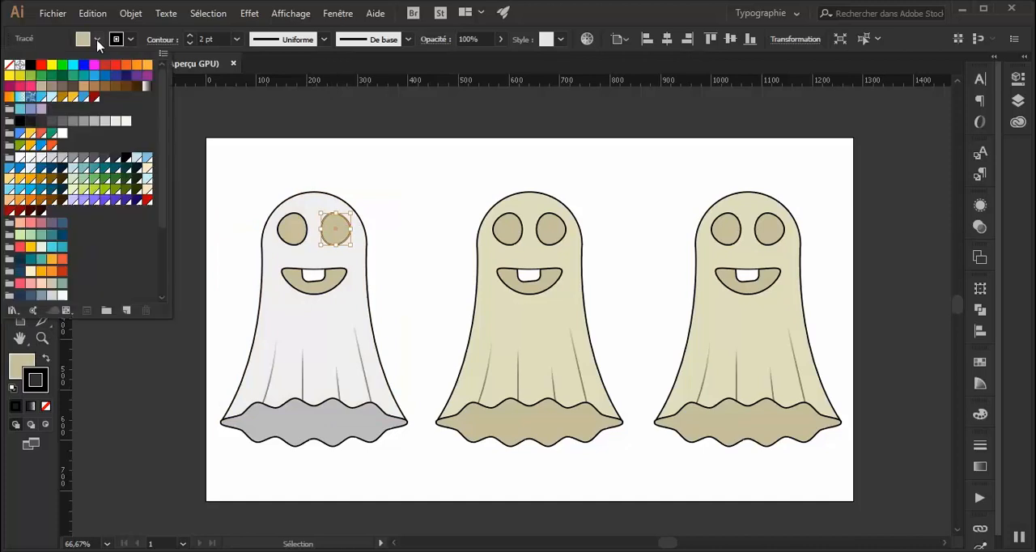
pyautogui.click(51, 160)
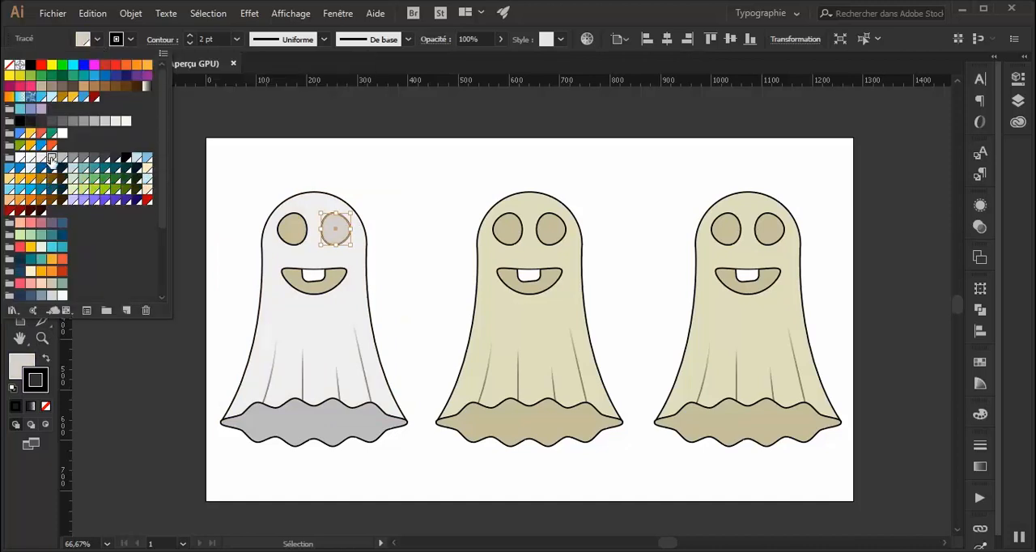
pyautogui.click(390, 207)
pyautogui.click(390, 203)
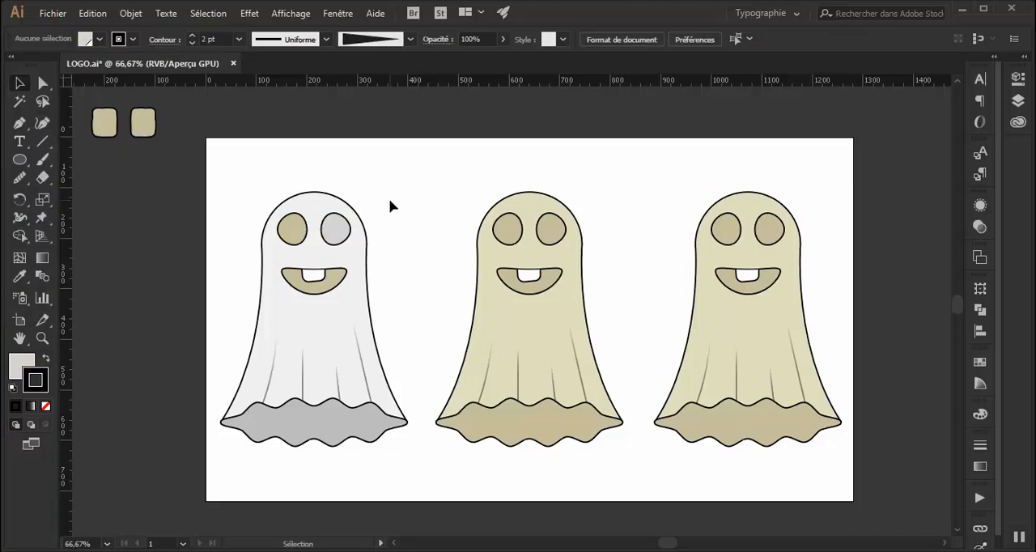
# Compare the left ghost's right eye with its hem and refill that eye with the hem's darker grey.
pyautogui.click(342, 235)
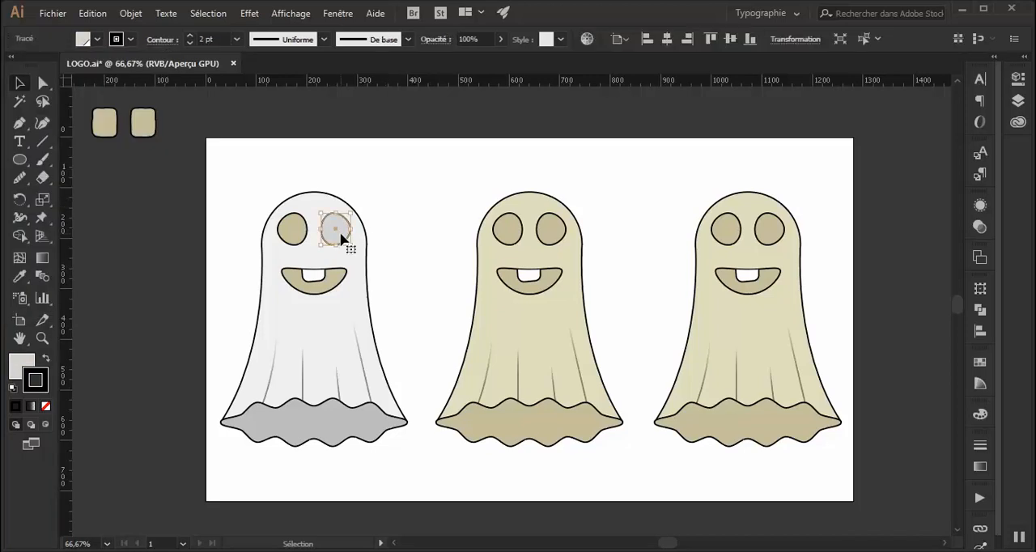
pyautogui.click(345, 421)
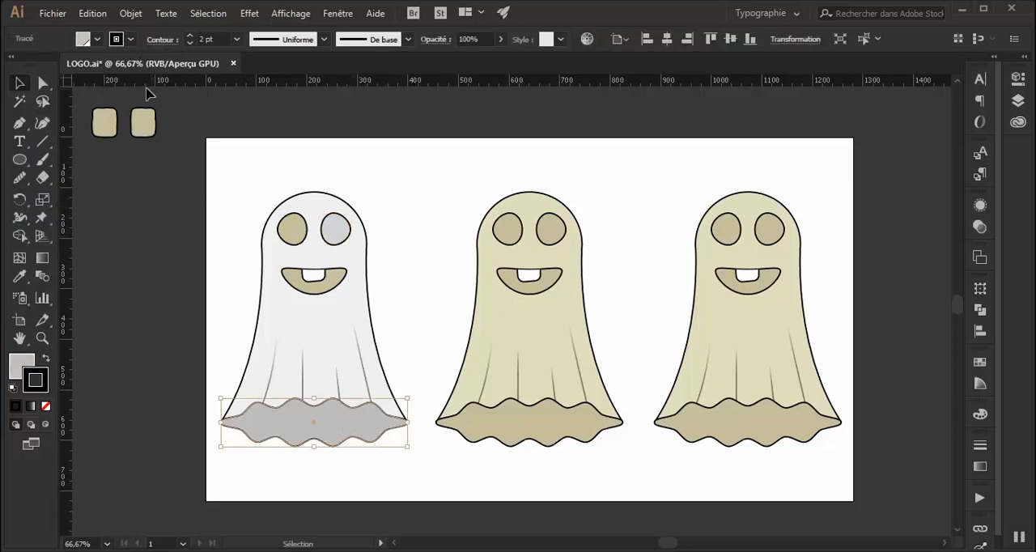
pyautogui.click(340, 236)
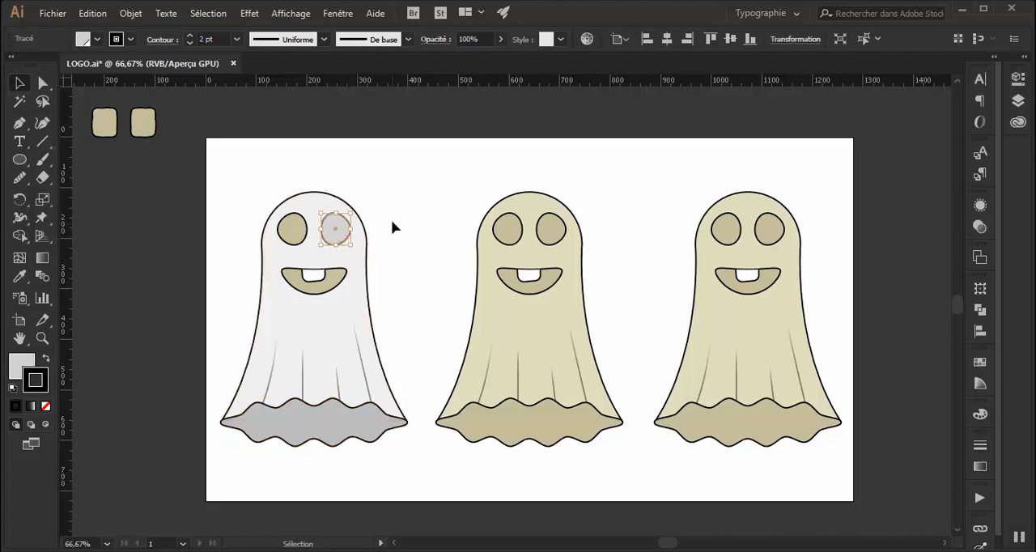
pyautogui.click(98, 40)
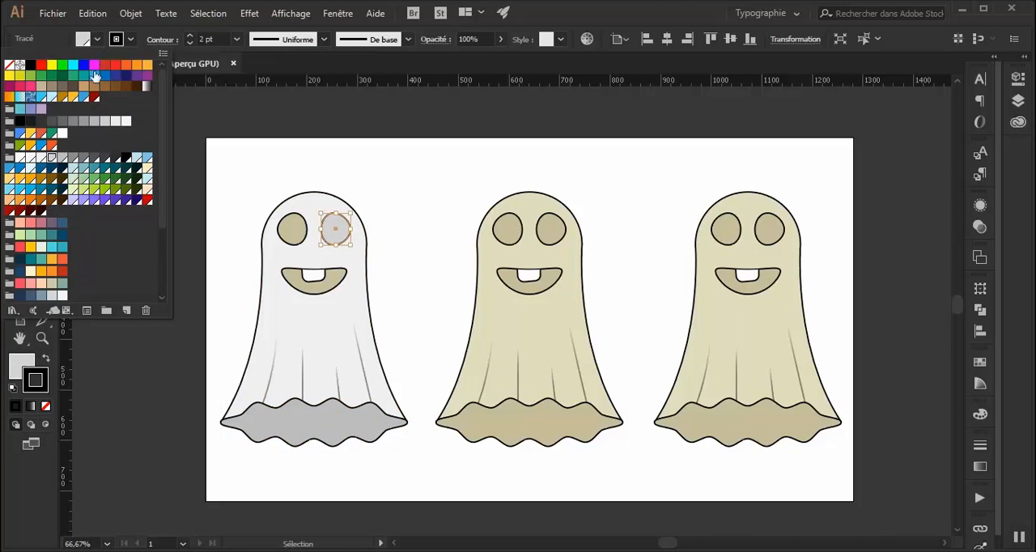
pyautogui.click(63, 157)
pyautogui.click(398, 191)
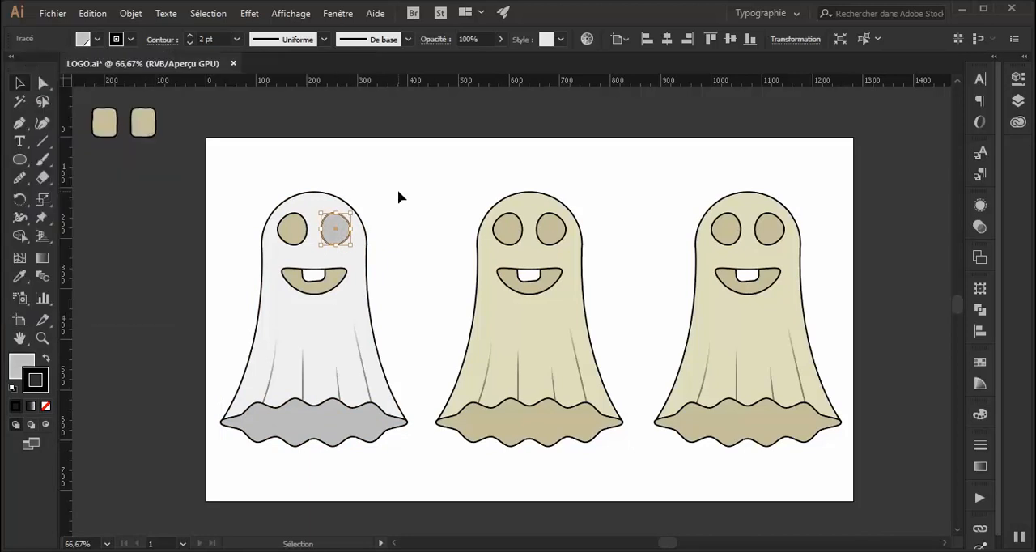
# Fill the left eye of the left ghost with the same grey as its other eye.
pyautogui.click(295, 239)
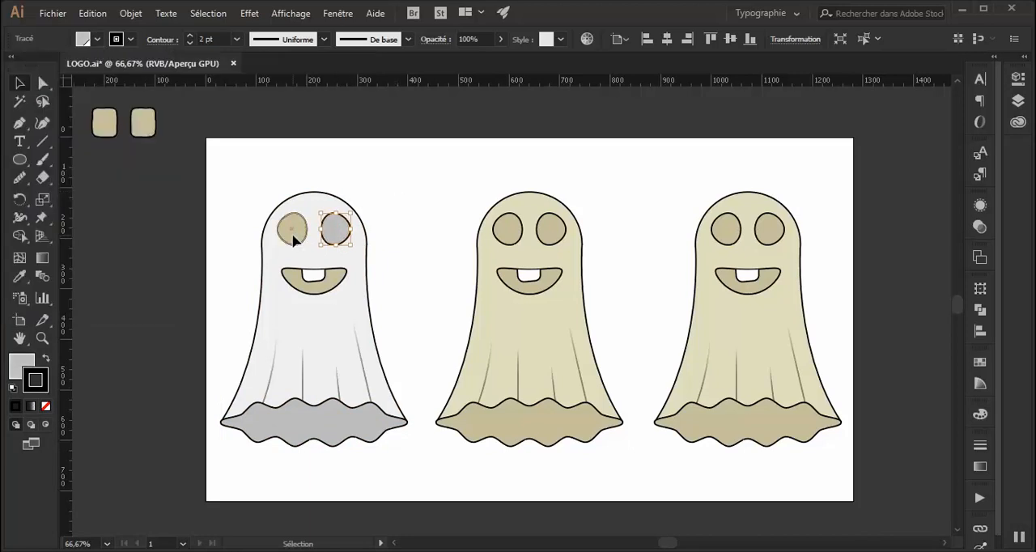
pyautogui.click(98, 40)
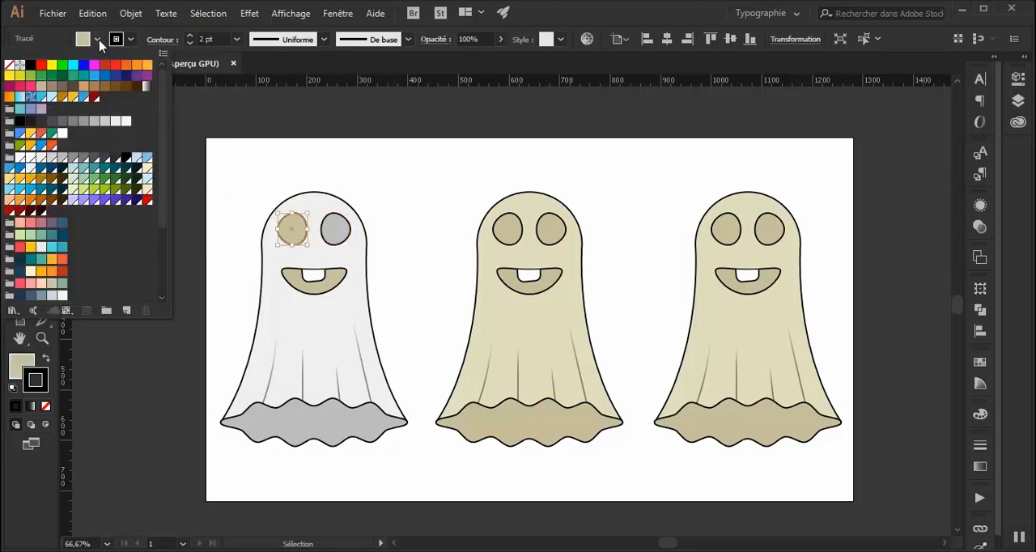
pyautogui.click(52, 158)
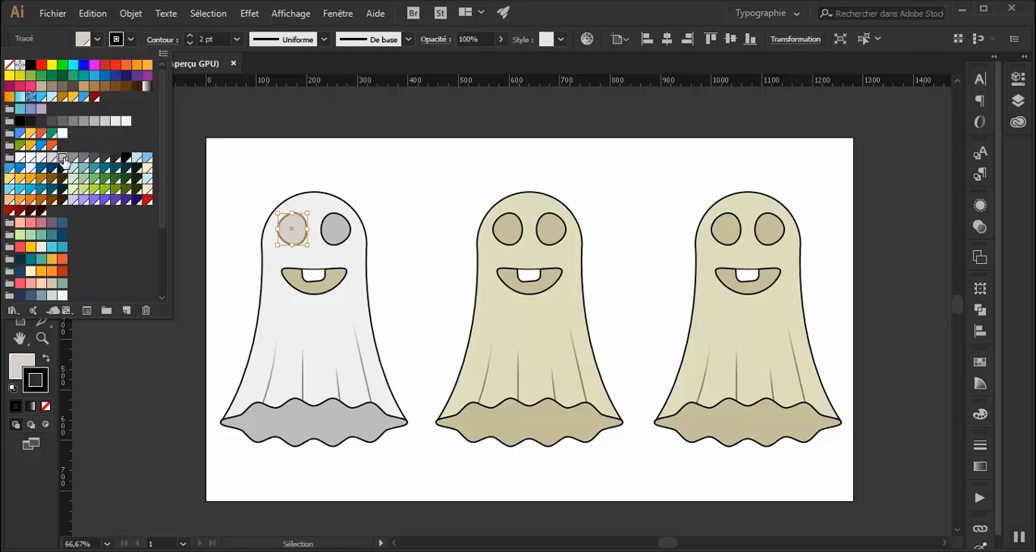
pyautogui.click(63, 157)
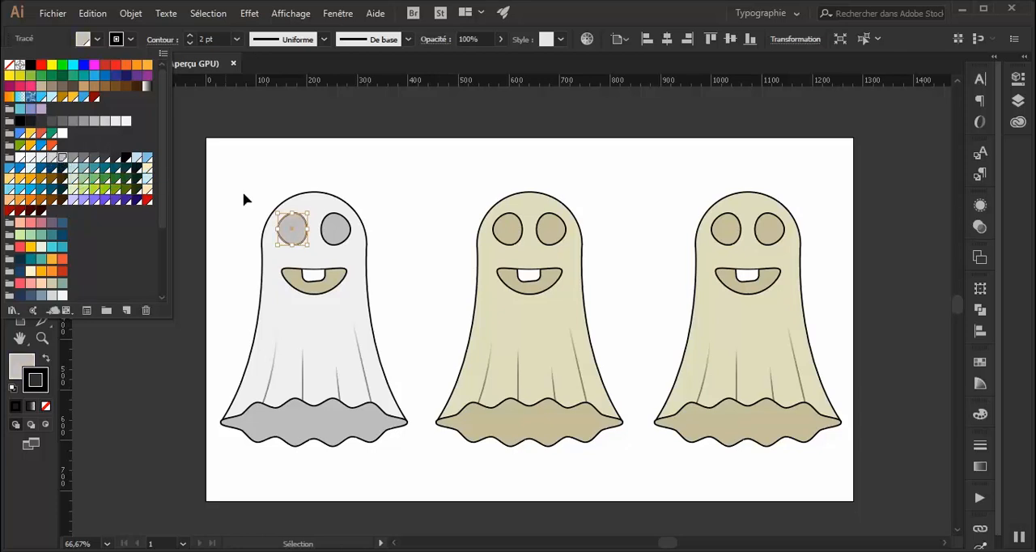
pyautogui.press('Escape')
# Fill the left ghost's mouth with the same grey as its eyes, leaving nothing selected.
pyautogui.click(334, 283)
pyautogui.click(98, 39)
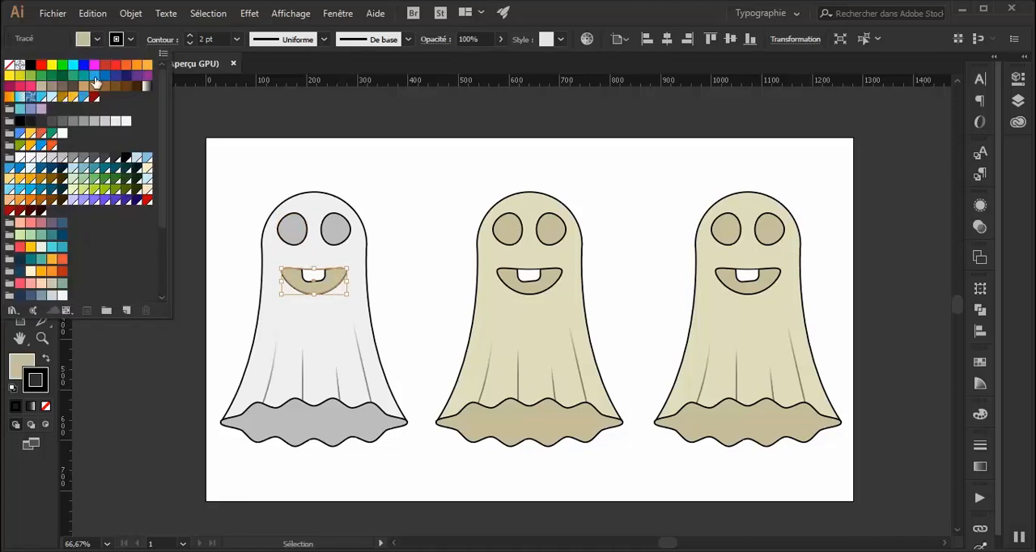
pyautogui.click(63, 158)
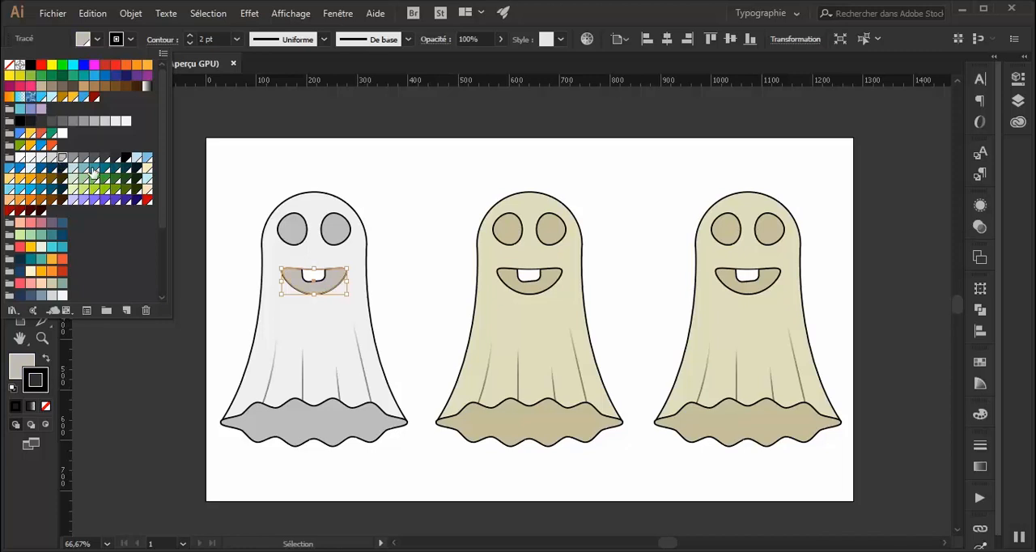
pyautogui.click(224, 192)
pyautogui.click(228, 187)
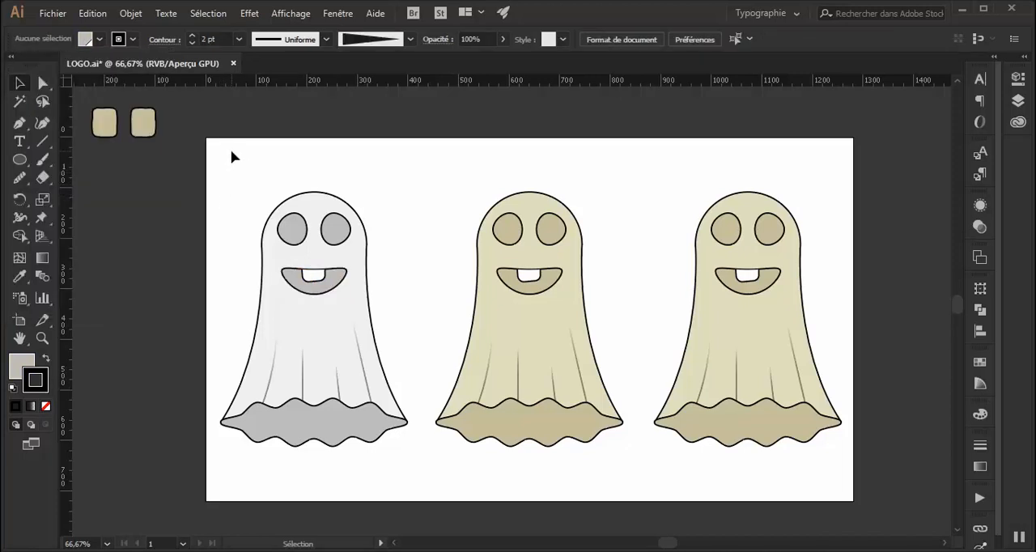
# Fill the right ghost's body with a bright yellow-orange swatch.
pyautogui.click(768, 323)
pyautogui.click(96, 41)
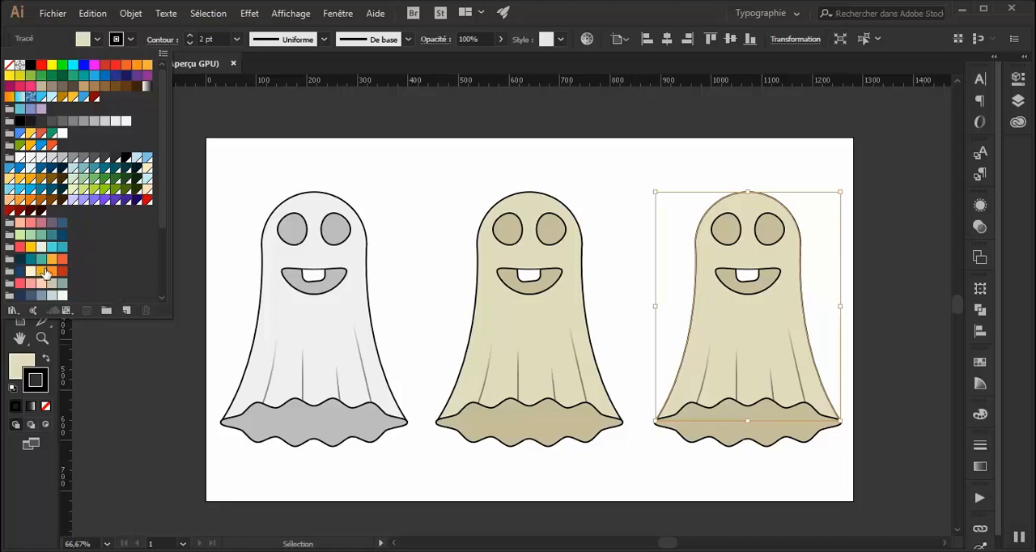
pyautogui.click(43, 272)
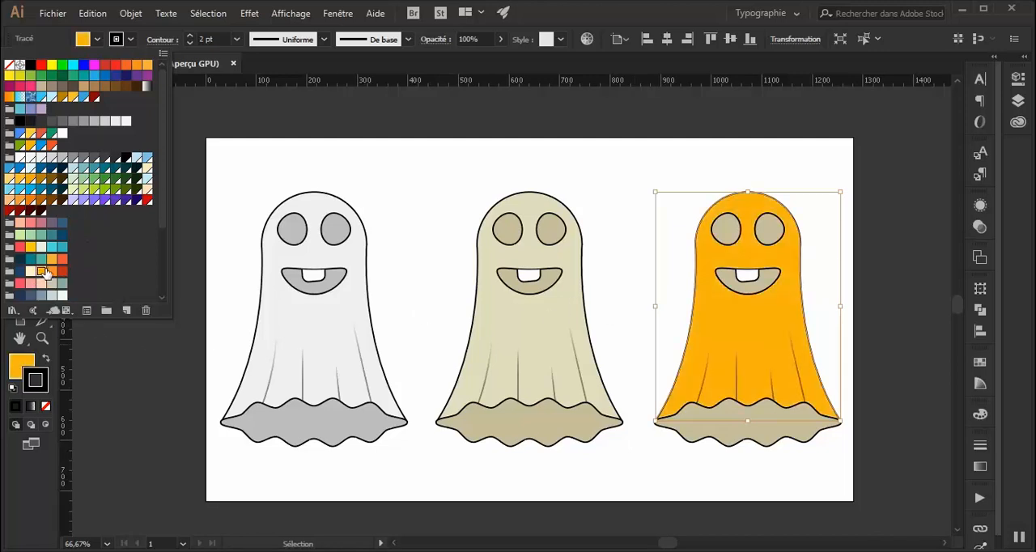
# Fill the right ghost's wavy hem with the deep orange swatch just darker than pf-orange-300.
pyautogui.click(746, 442)
pyautogui.click(758, 438)
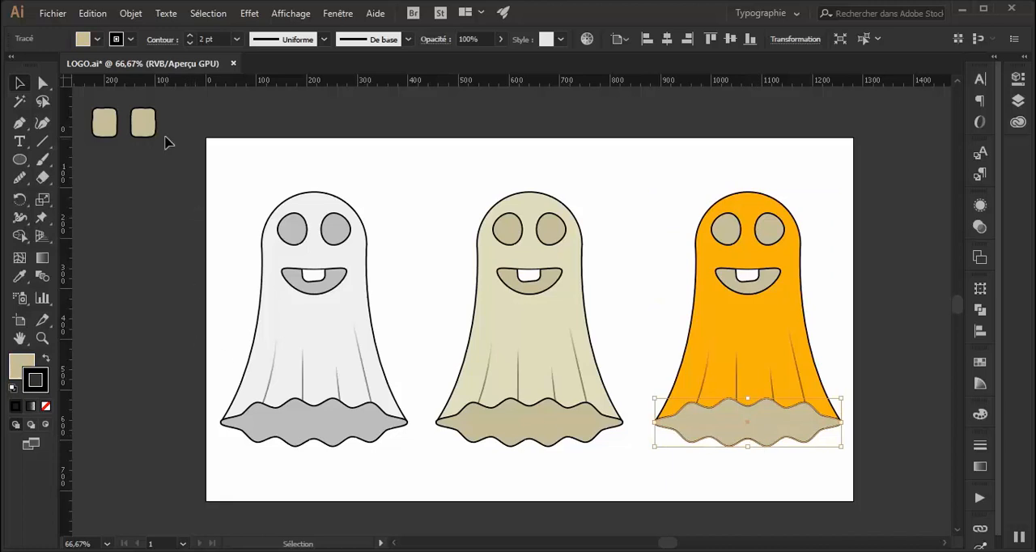
pyautogui.click(97, 38)
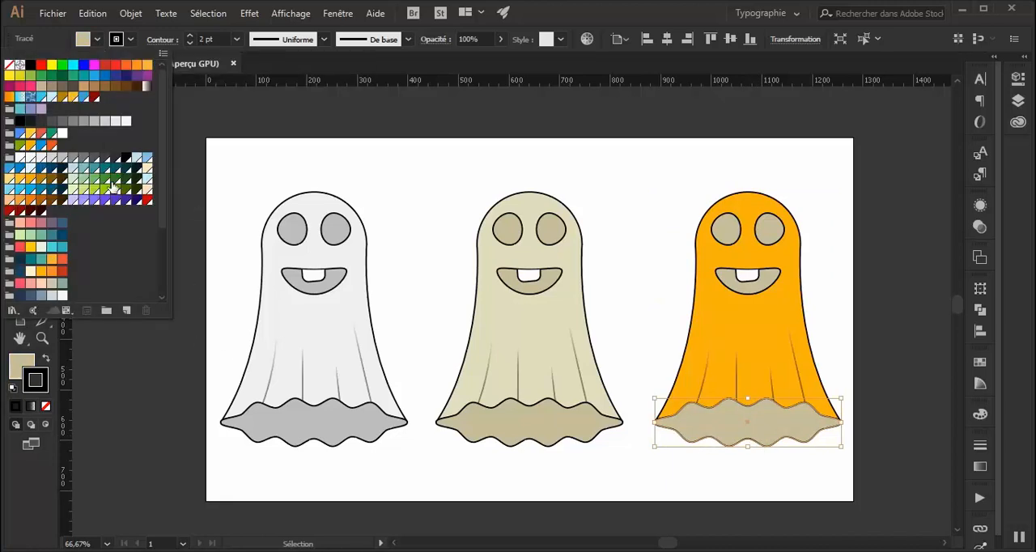
pyautogui.scroll(-2, 123, 233)
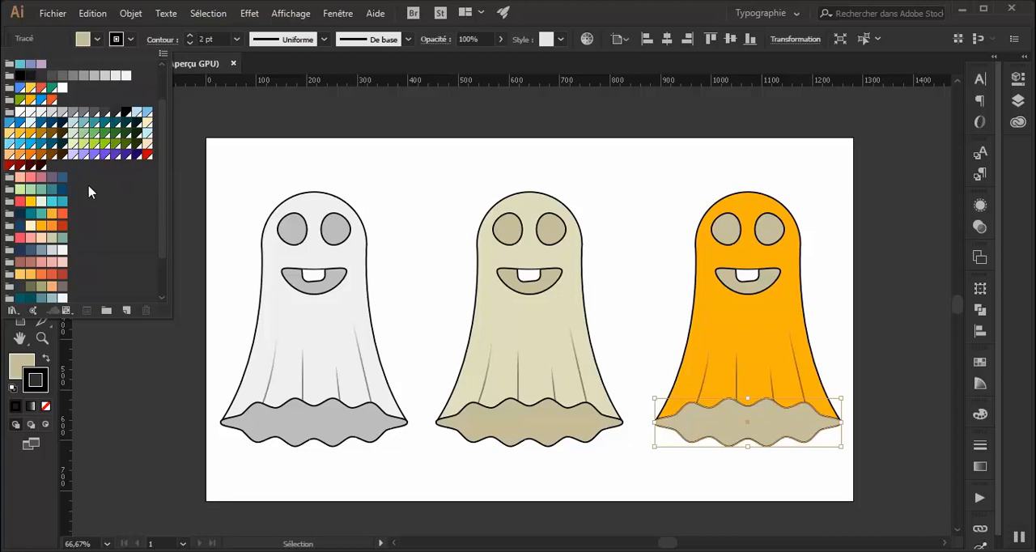
pyautogui.click(31, 156)
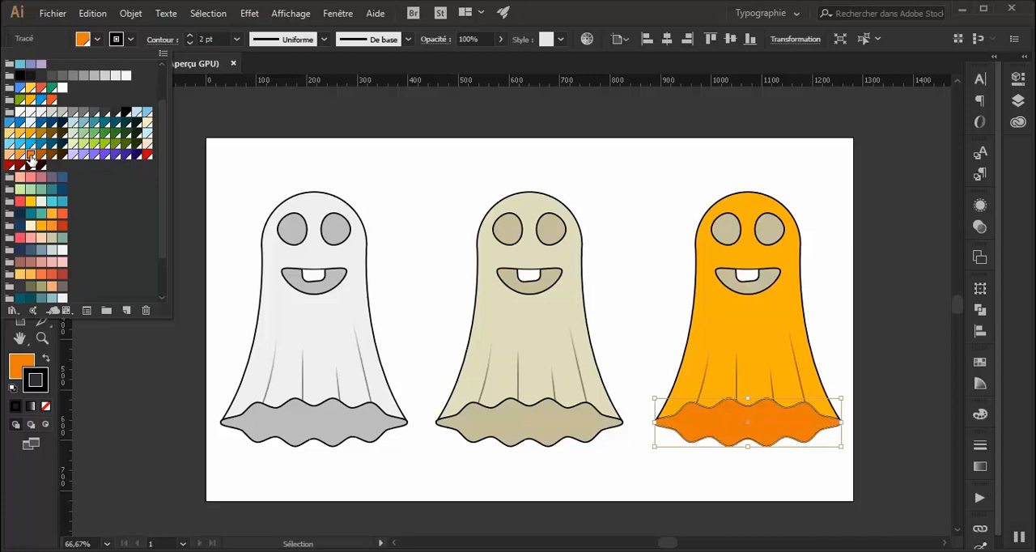
# Fill the right ghost's mouth with the deep orange sampled from its wavy hem using the Eyedropper.
pyautogui.click(740, 293)
pyautogui.click(750, 294)
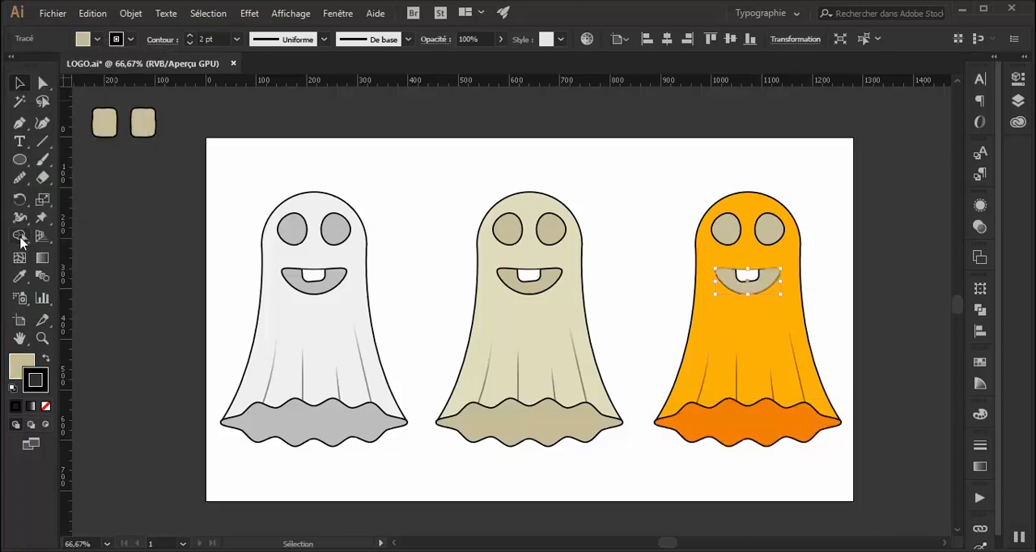
pyautogui.click(20, 277)
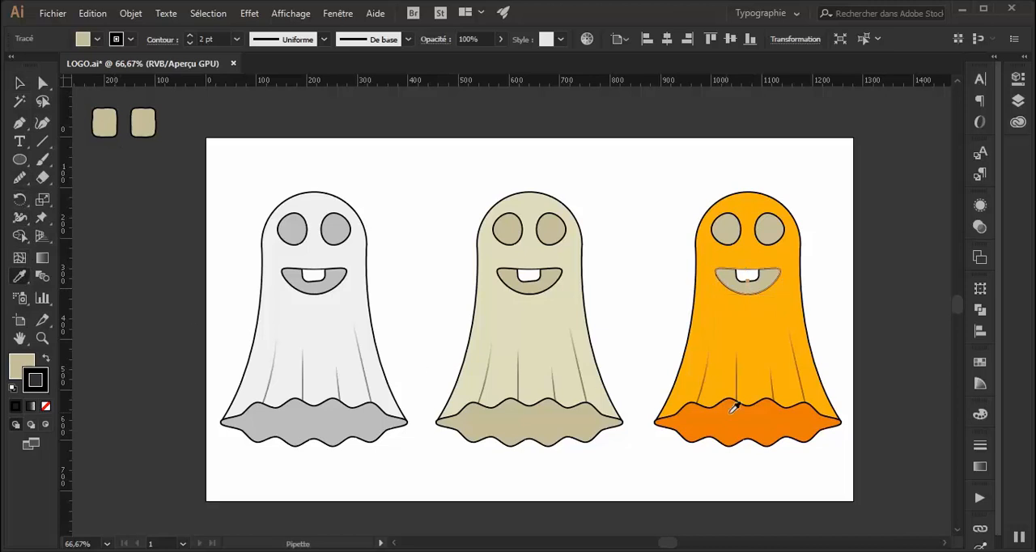
pyautogui.click(760, 418)
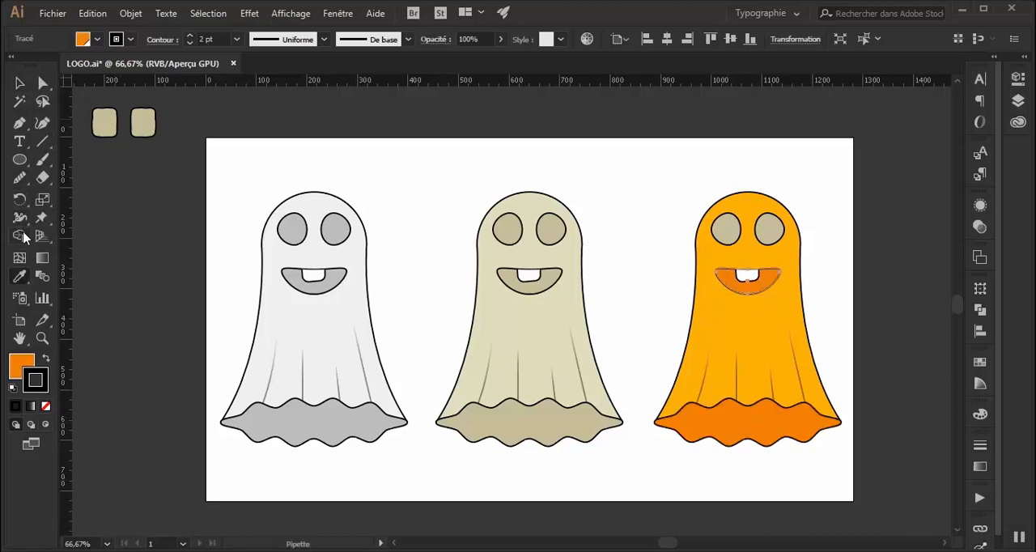
# Fill both eyes of the right ghost with the deep orange sampled from its wavy hem, leaving nothing selected.
pyautogui.click(19, 83)
pyautogui.click(770, 229)
pyautogui.keyDown('shift'); pyautogui.click(727, 230); pyautogui.keyUp('shift')
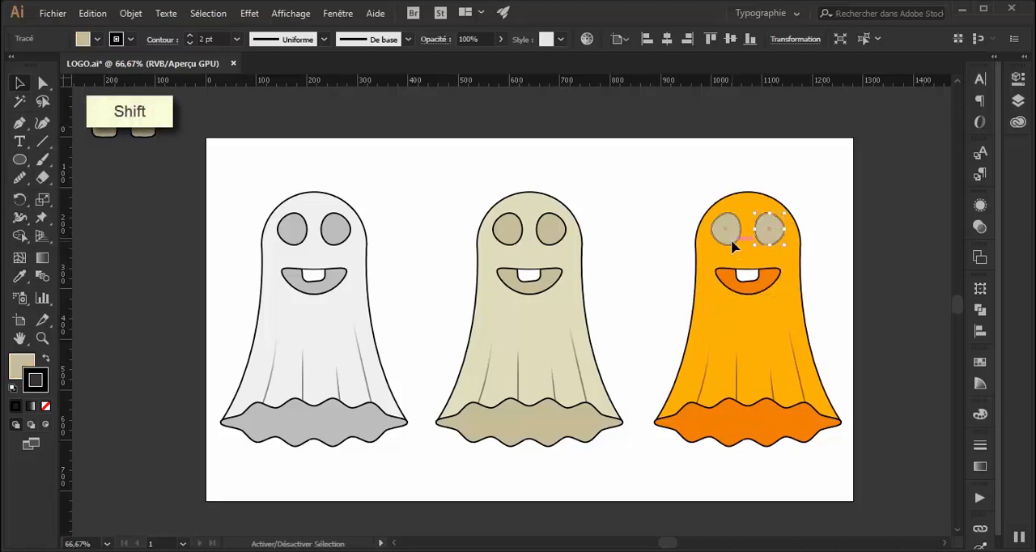
pyautogui.click(20, 276)
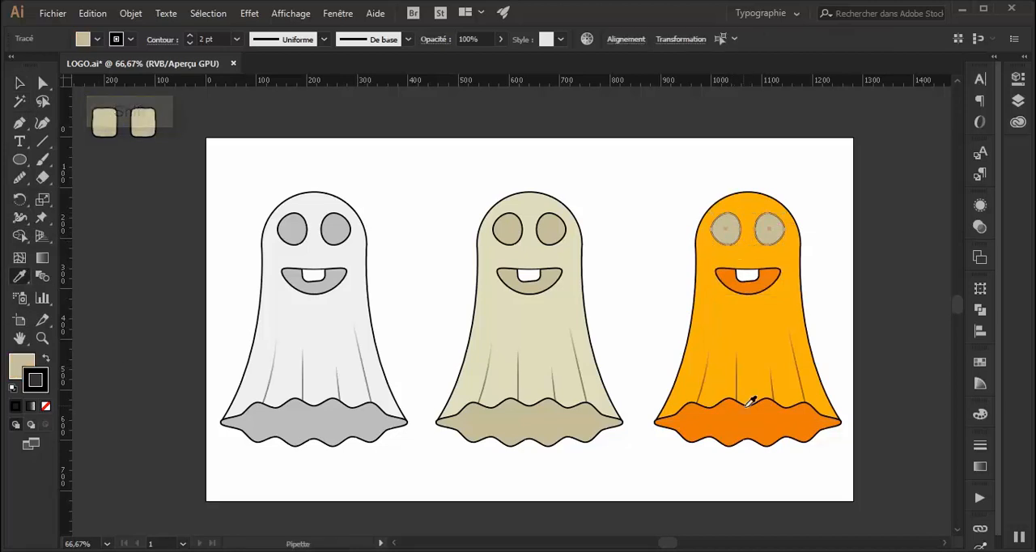
pyautogui.click(757, 419)
pyautogui.click(19, 83)
pyautogui.click(576, 191)
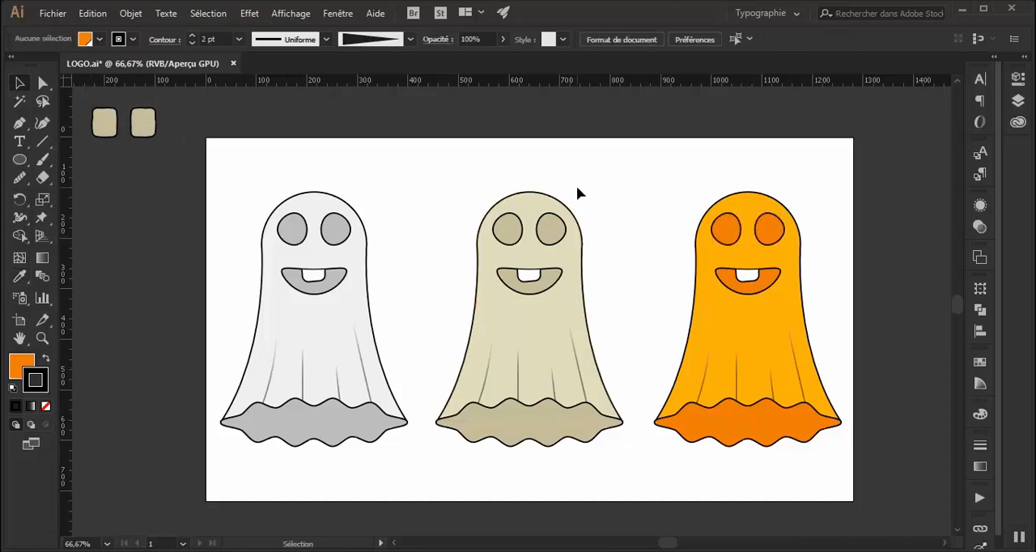
# Group all three ghosts and centre the group horizontally on the artboard, leaving nothing selected.
pyautogui.moveTo(824, 208); pyautogui.dragTo(244, 417)
pyautogui.rightClick(534, 359)
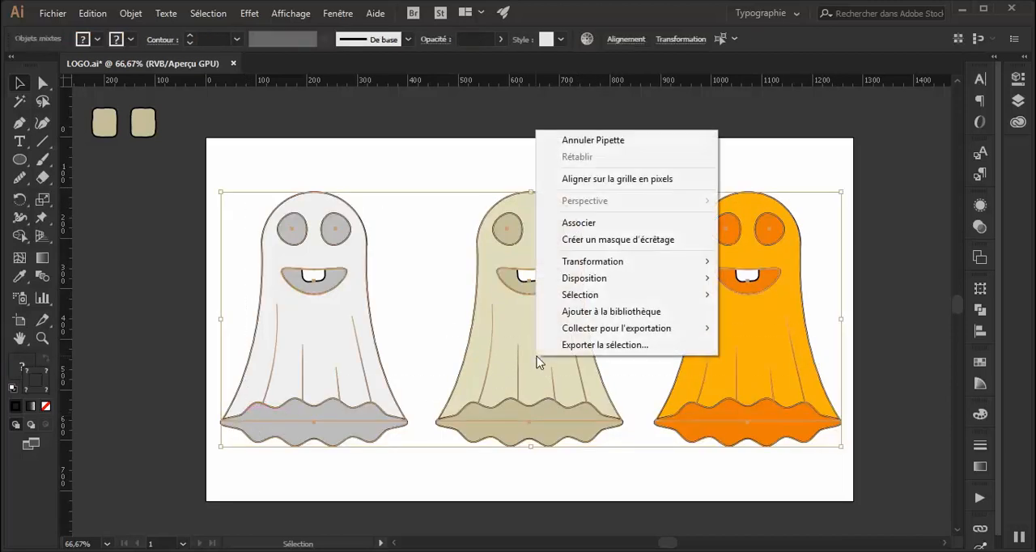
pyautogui.click(601, 223)
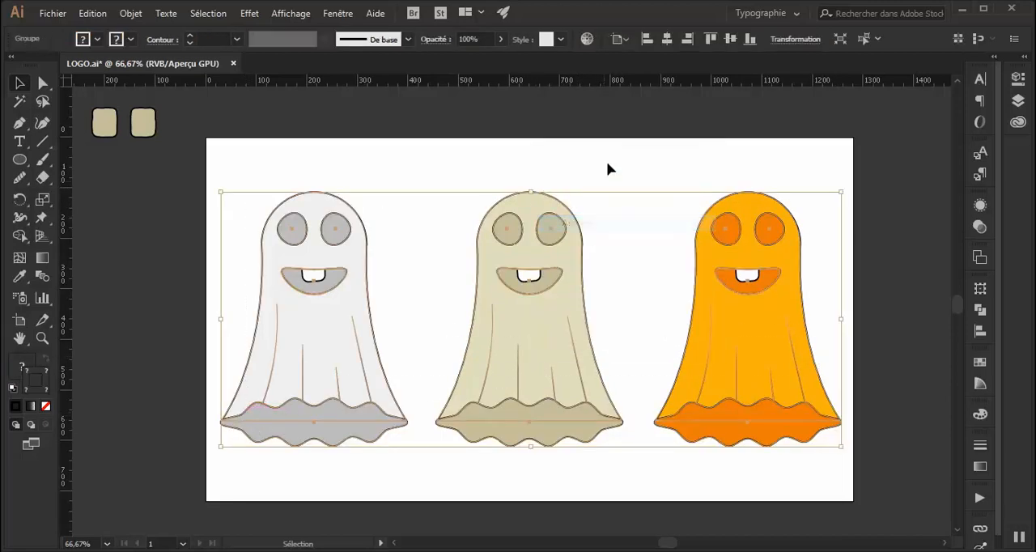
pyautogui.click(668, 40)
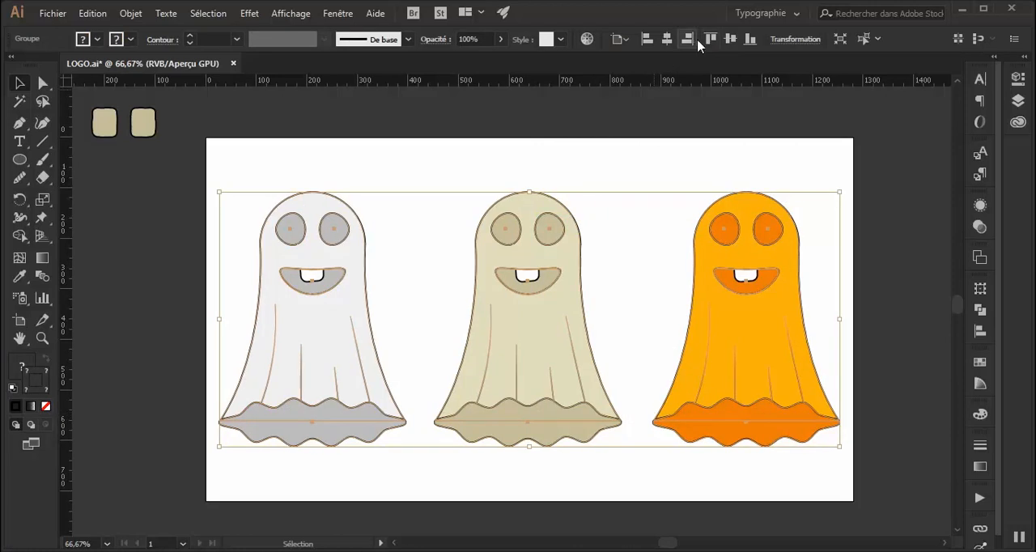
pyautogui.click(606, 179)
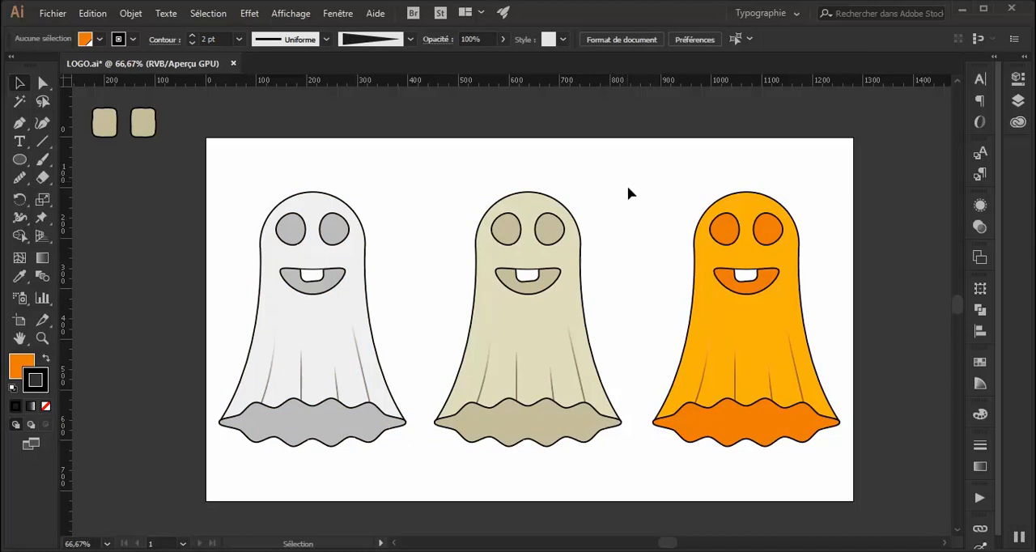
pyautogui.moveTo(629, 227); pyautogui.dragTo(578, 229)
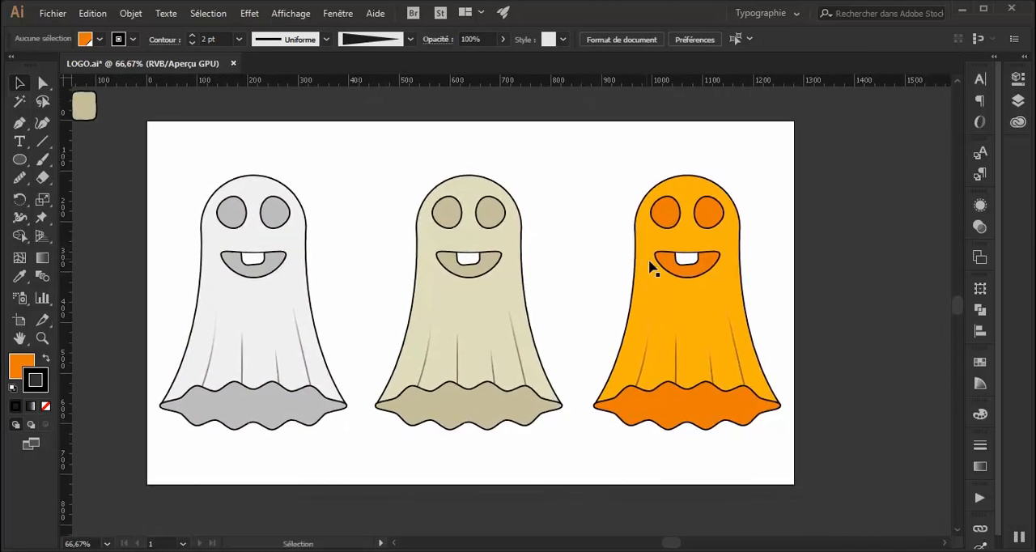